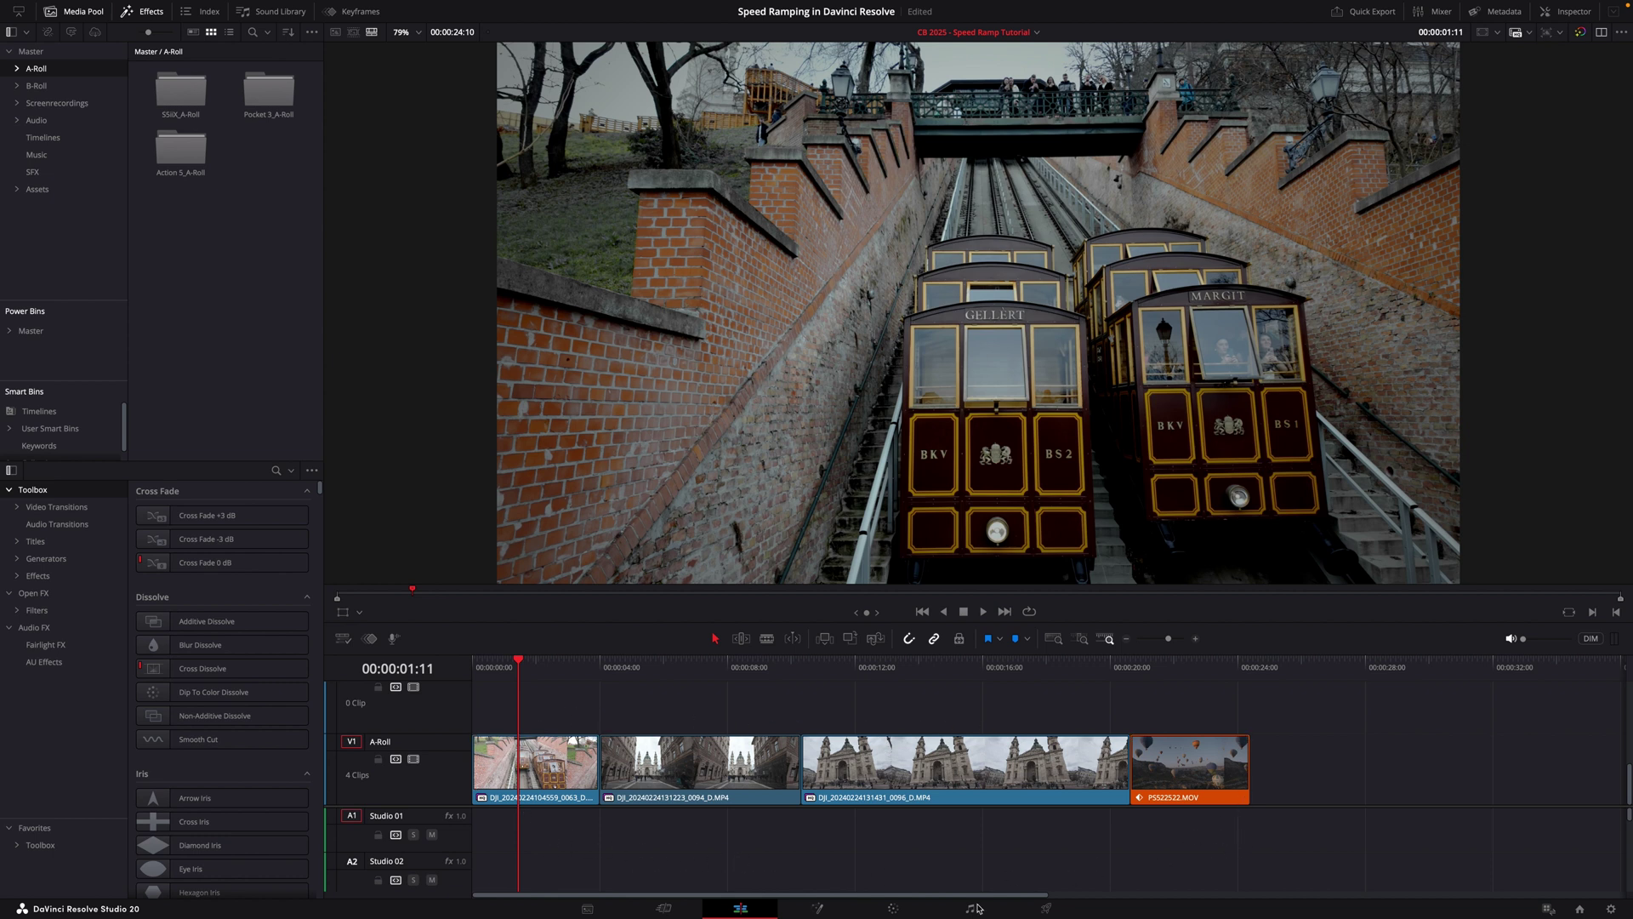
Play the first clip on the A-Roll track from near its start and place the playhead at 00:00:01:21
left_click(498, 665)
scroll(531, 749, "up", 4)
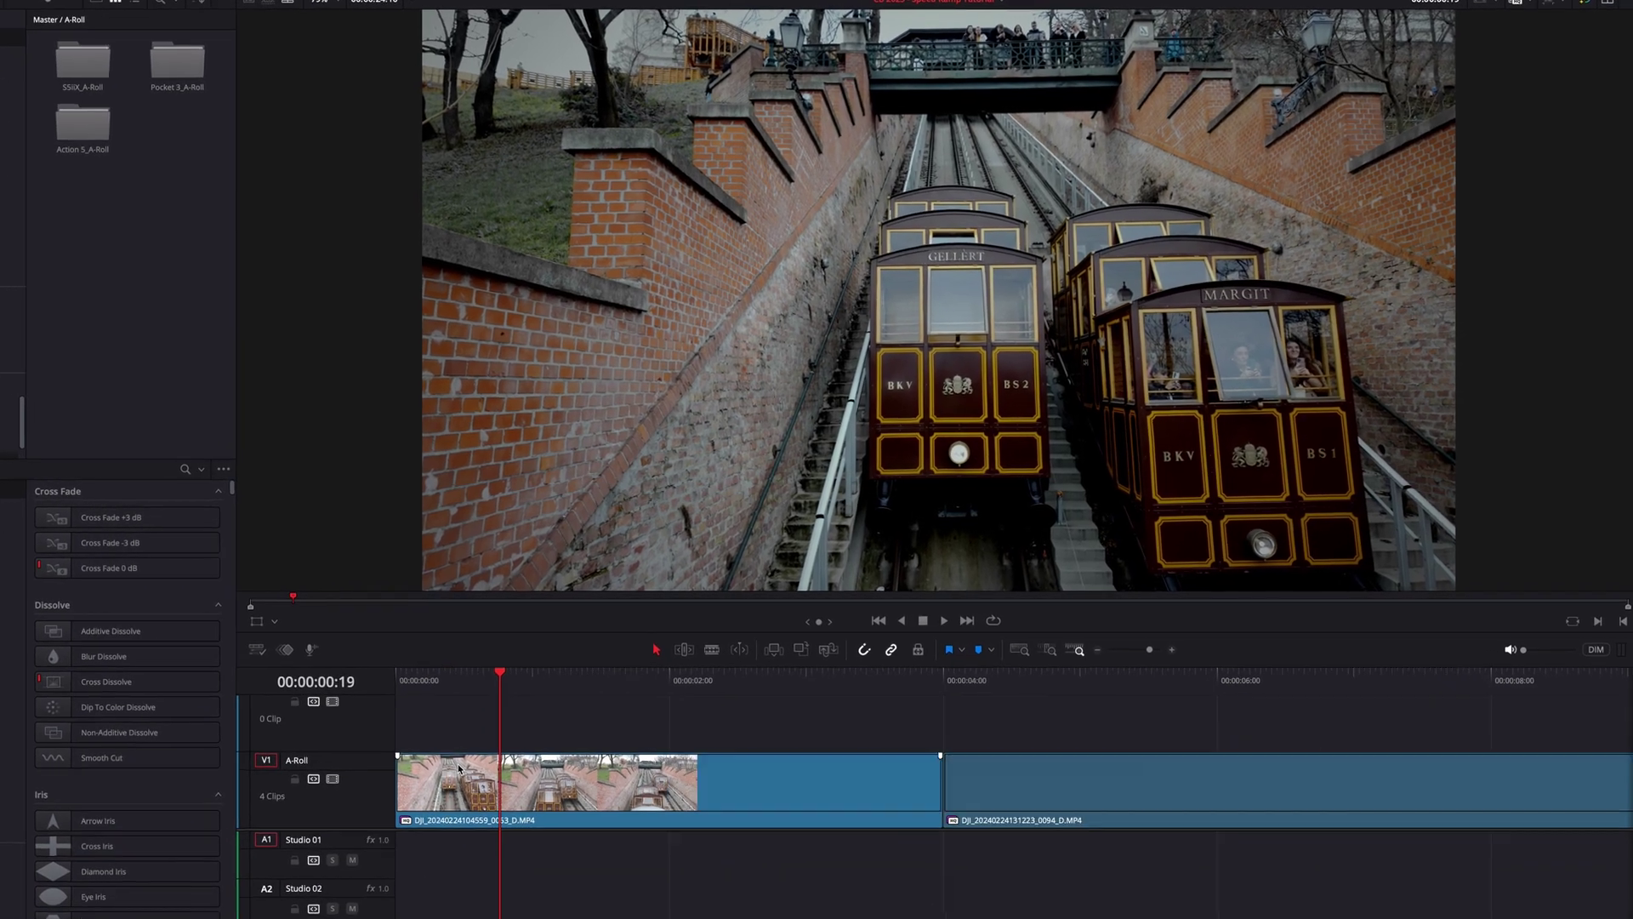
scroll(458, 768, "up", 3)
left_click(432, 694)
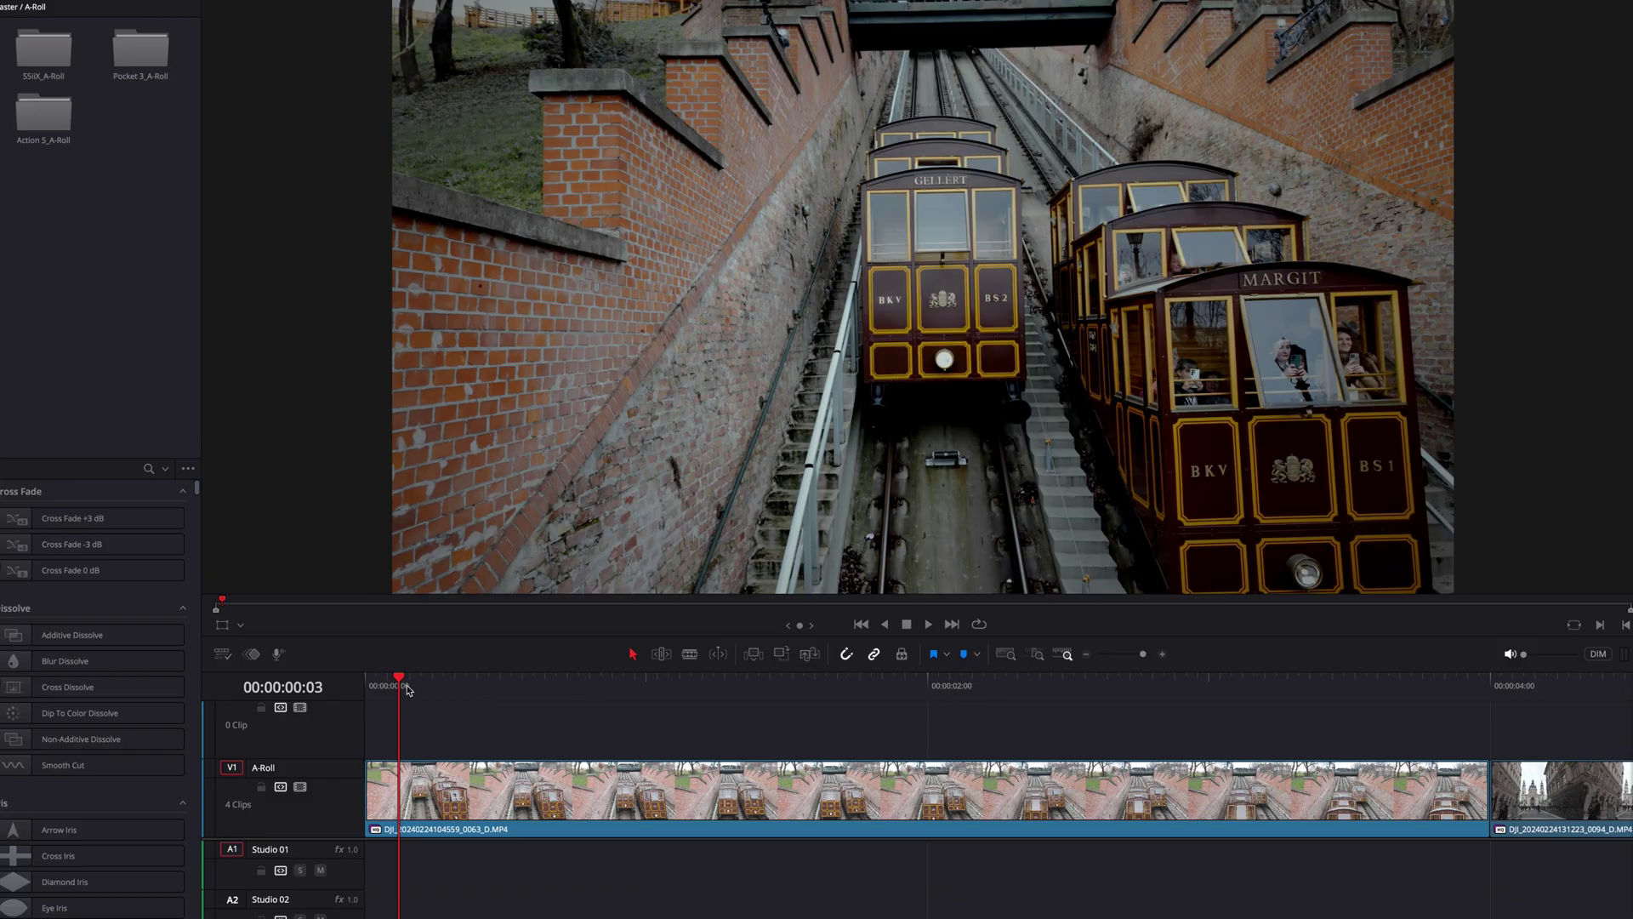
key("space")
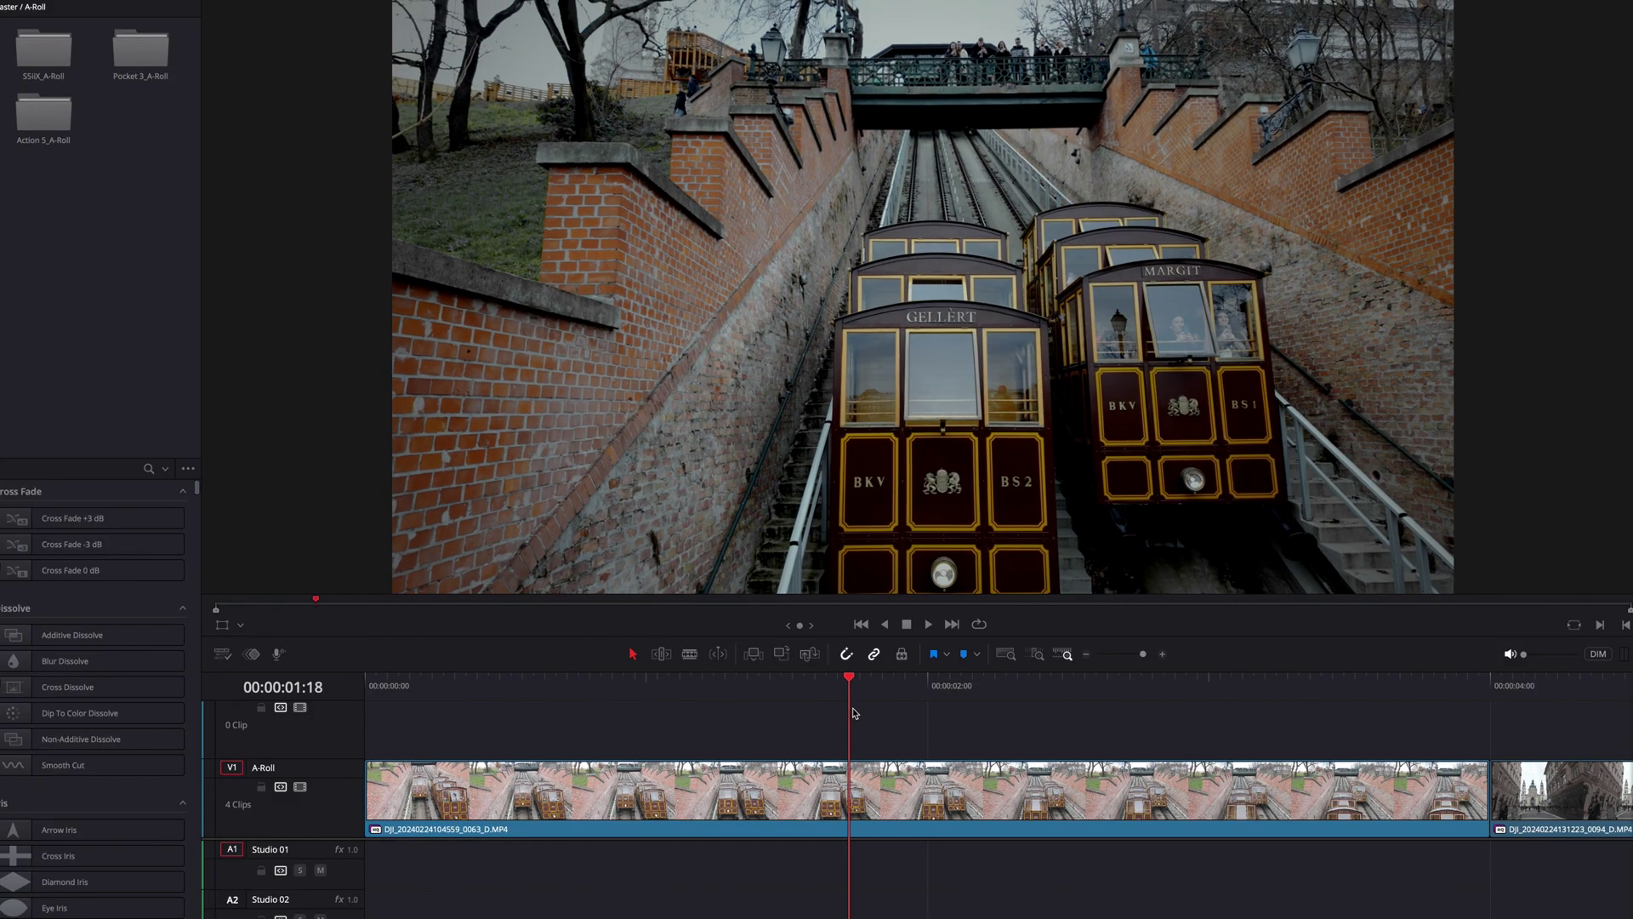
left_click_drag(854, 713, 881, 713)
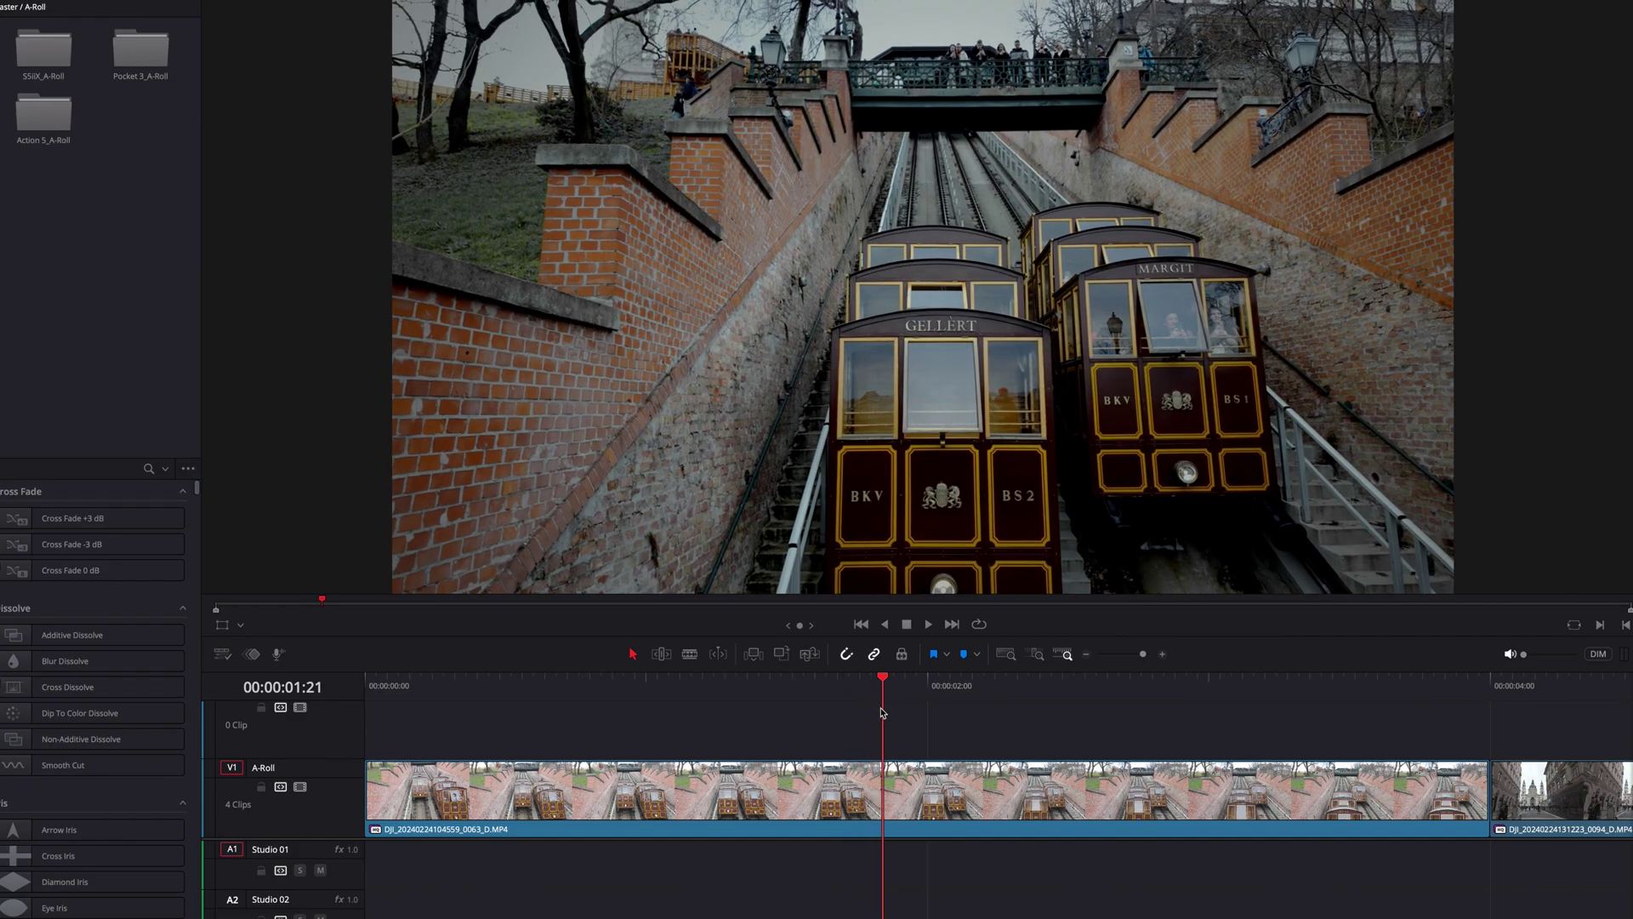
Turn on Retime Controls for the first clip on the A-Roll track
left_click(838, 817)
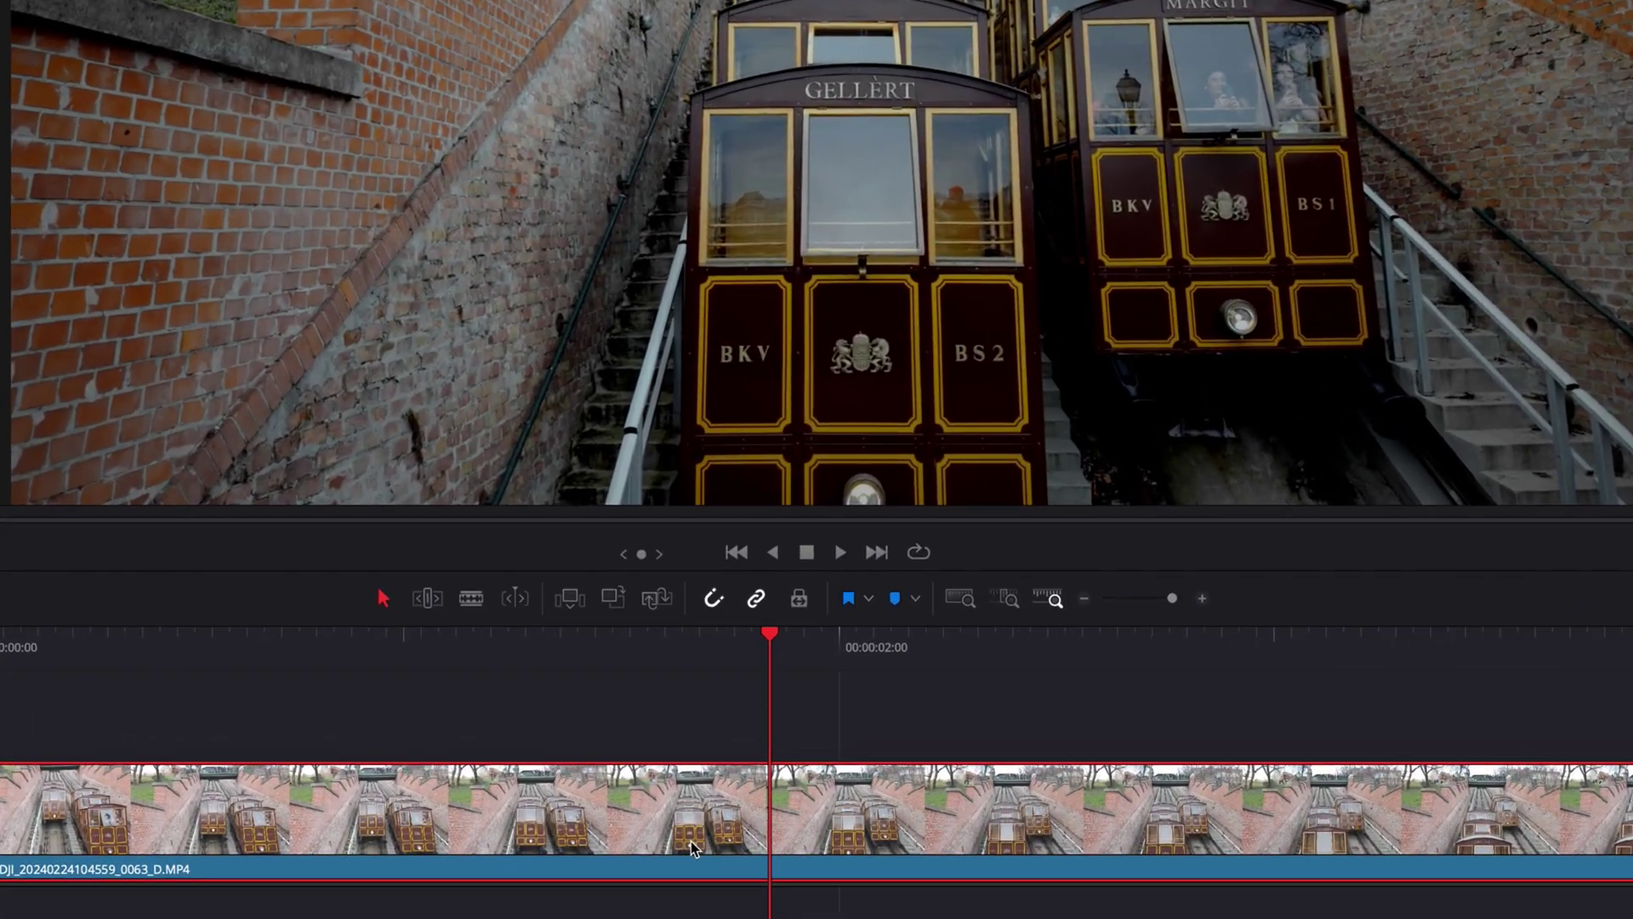
right_click(690, 846)
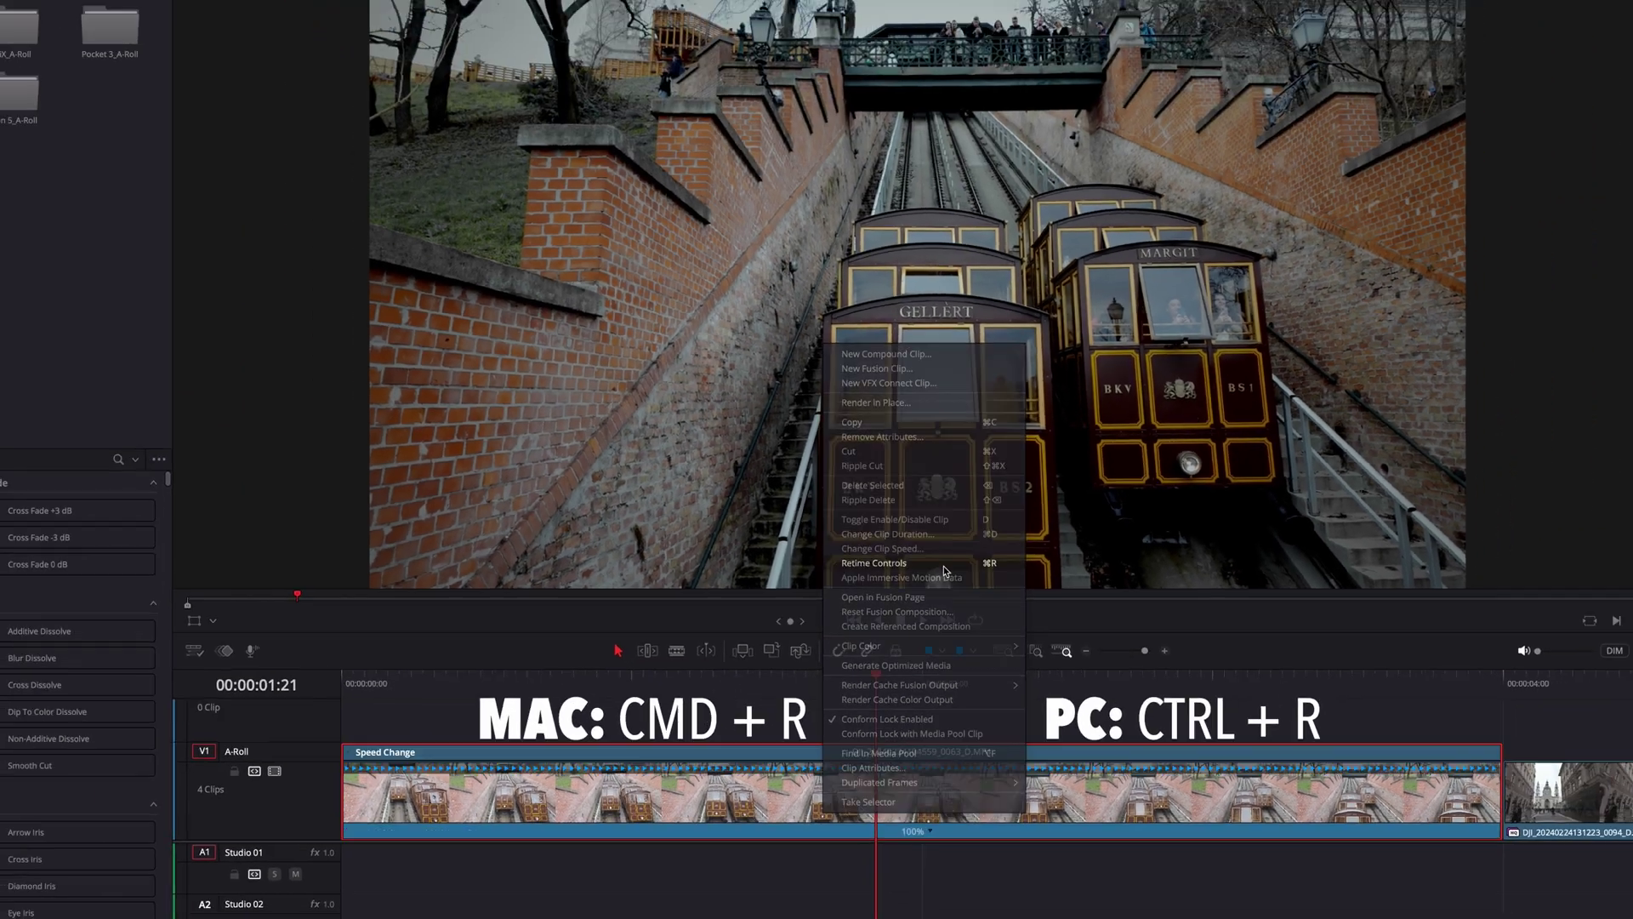
left_click(842, 430)
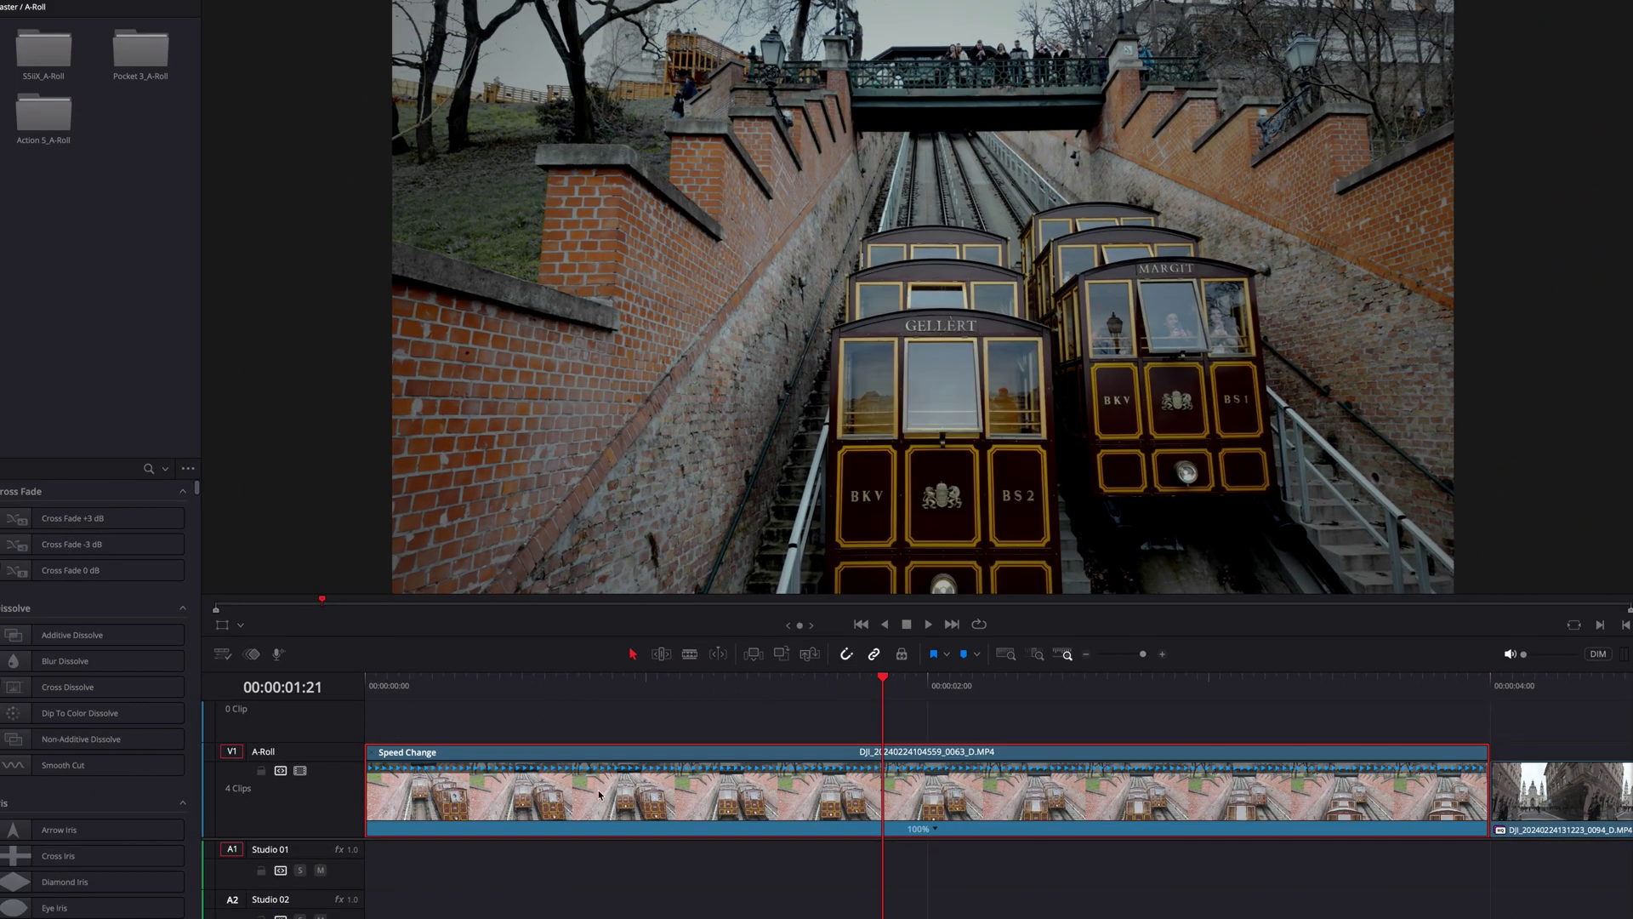
Add a speed point to the funicular clip at about 1.4 seconds
left_click_drag(883, 680, 755, 706)
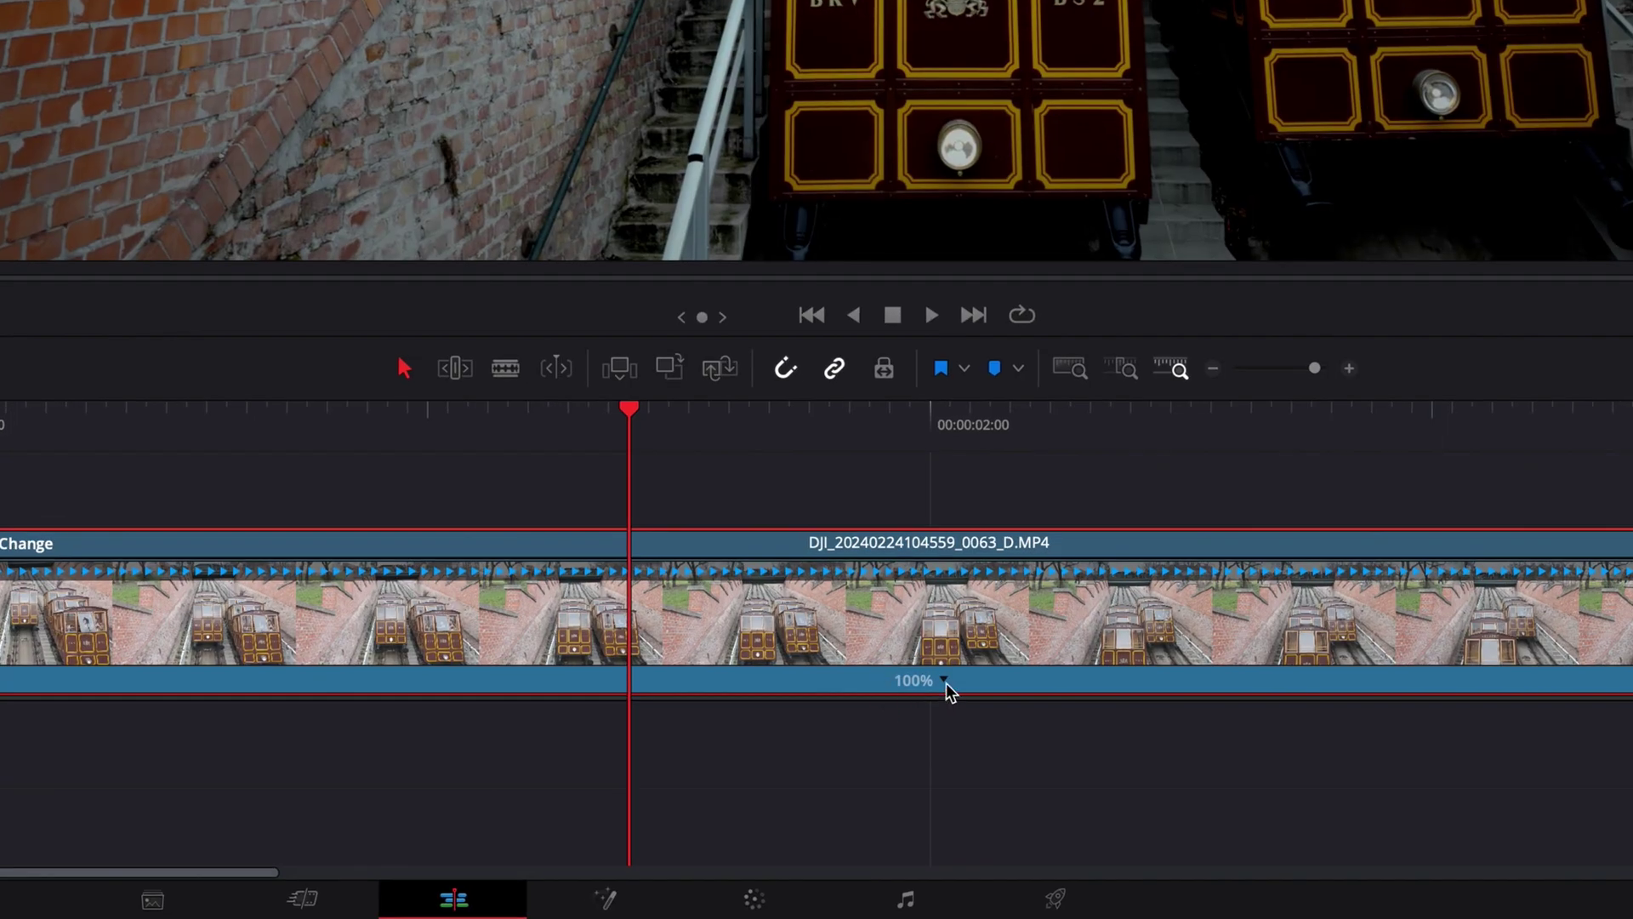
left_click(946, 682)
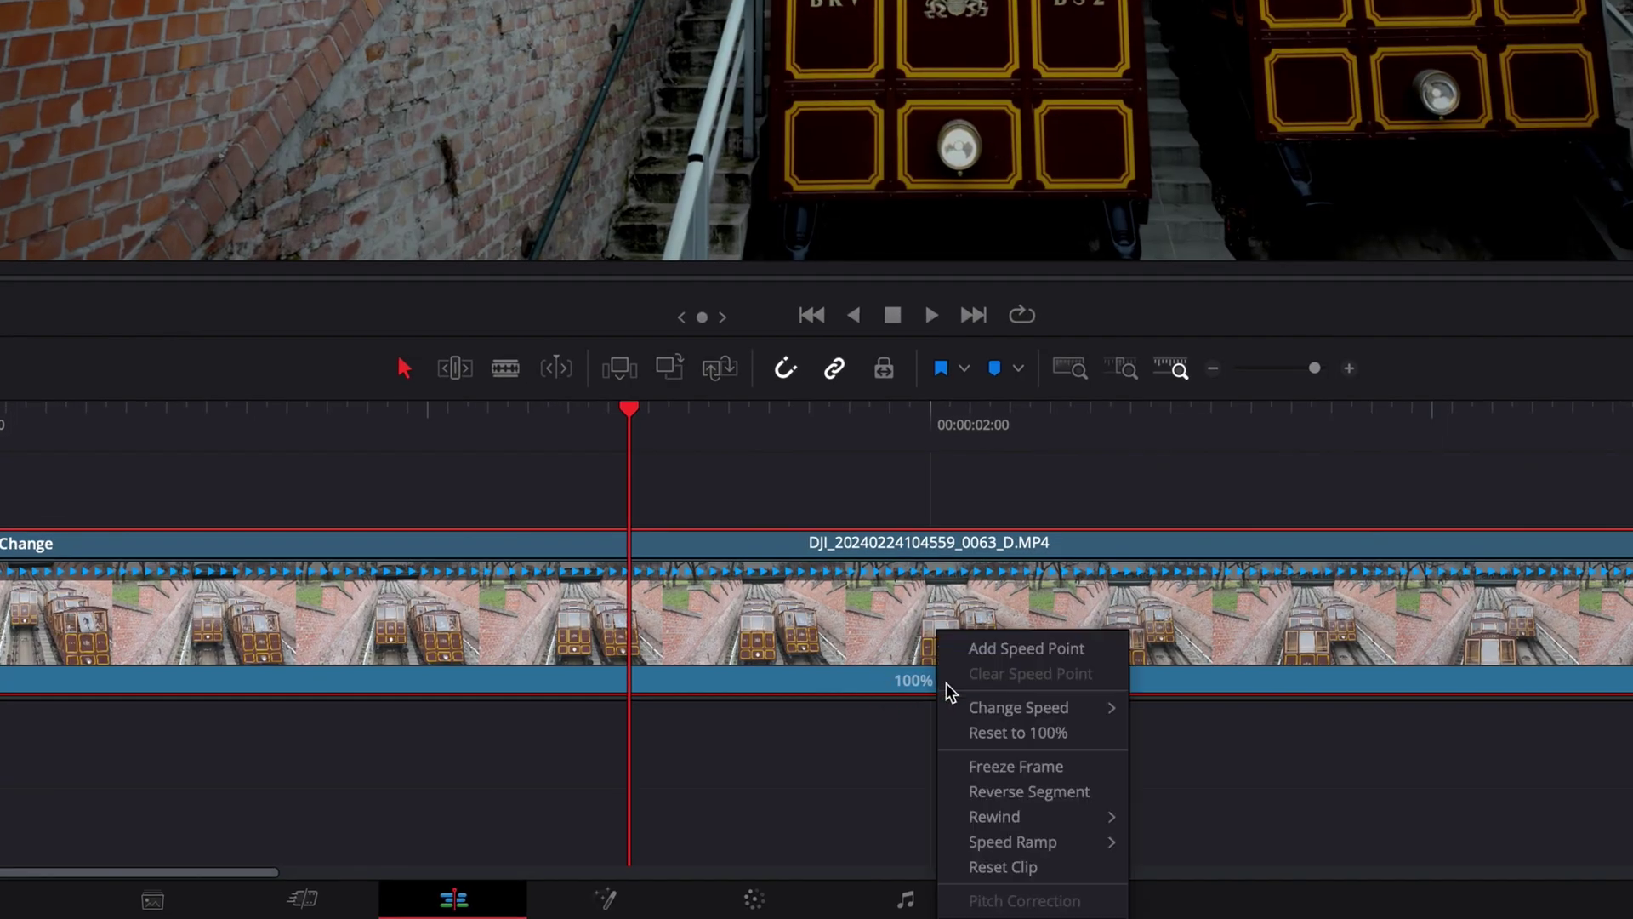
left_click(1007, 650)
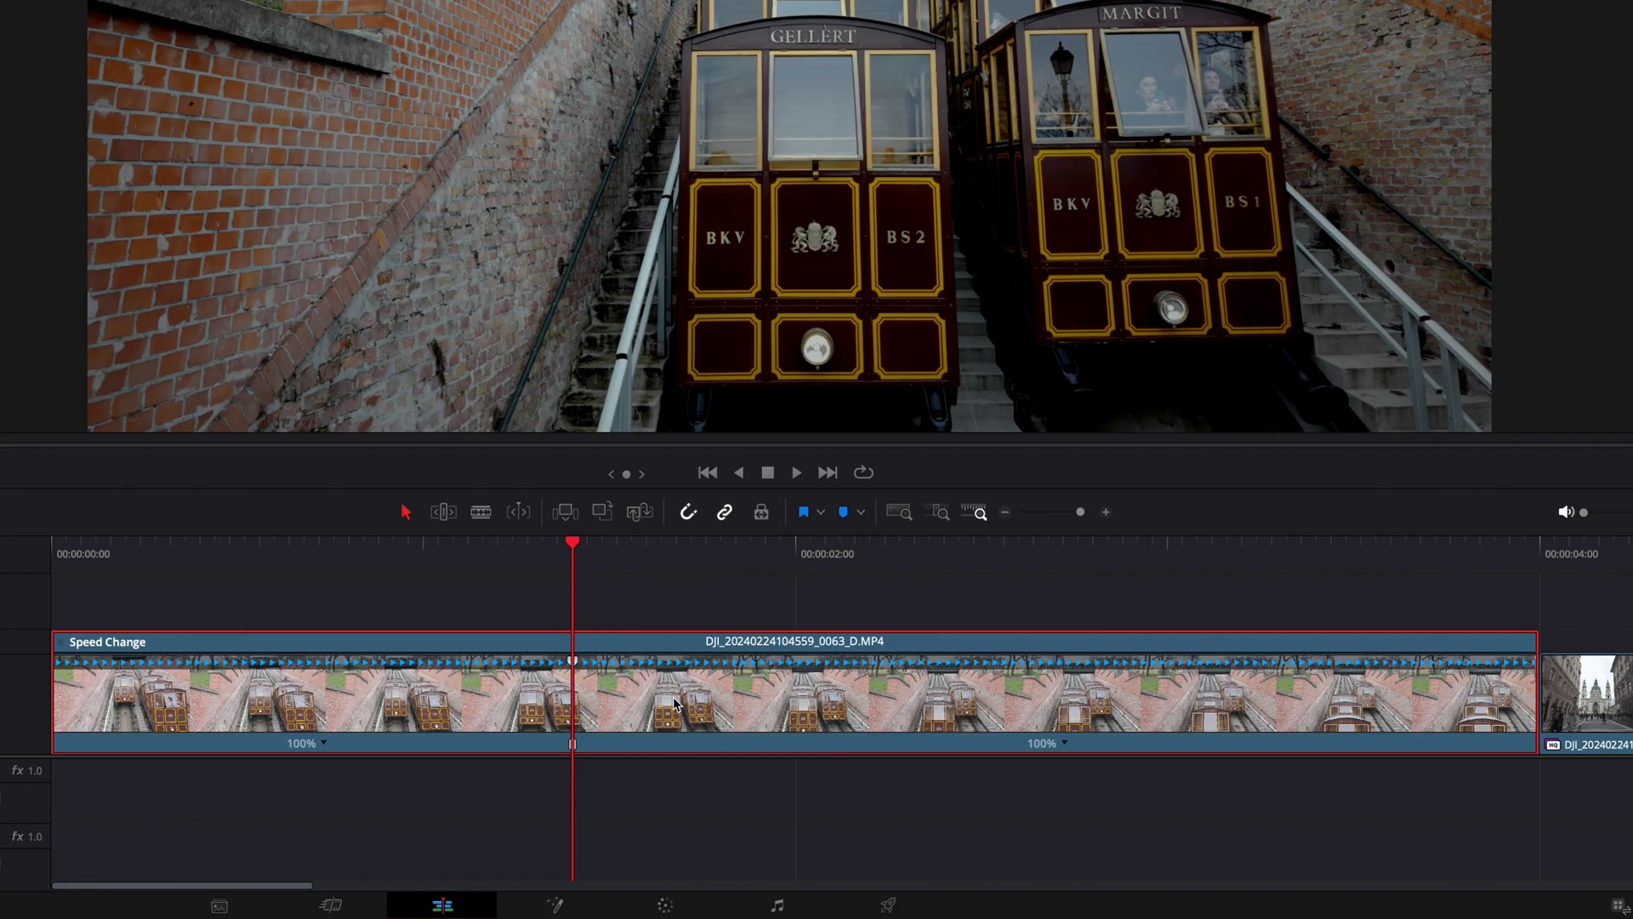
Try a second speed point at about 2.8 seconds in the funicular clip, and undo it
left_click(1108, 562)
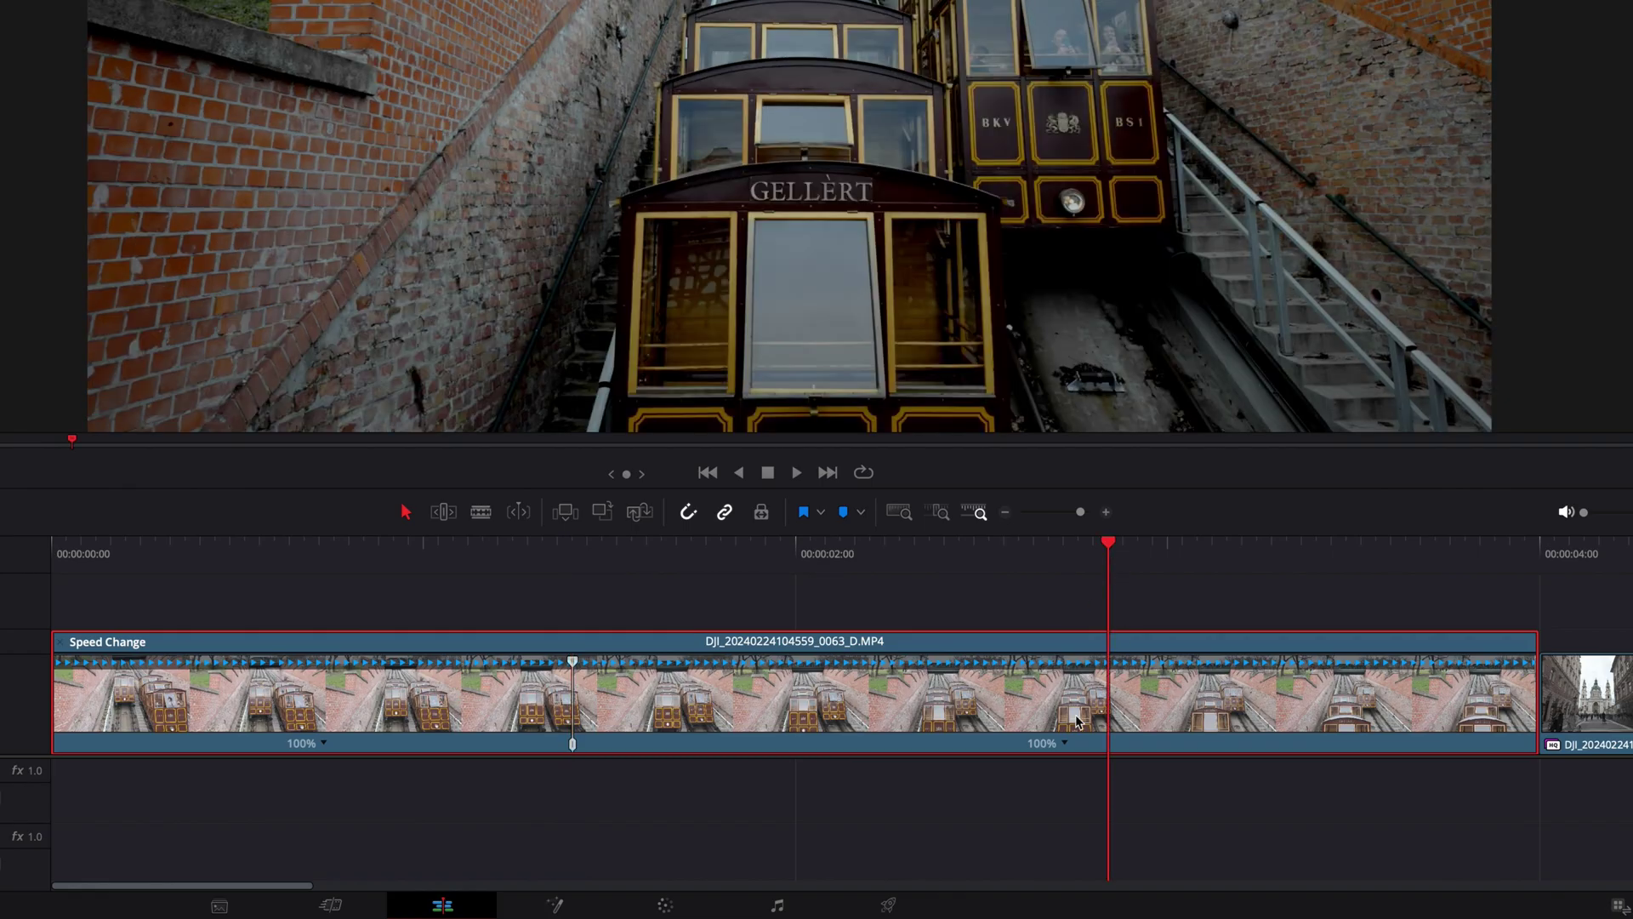
right_click(1070, 742)
left_click(1126, 720)
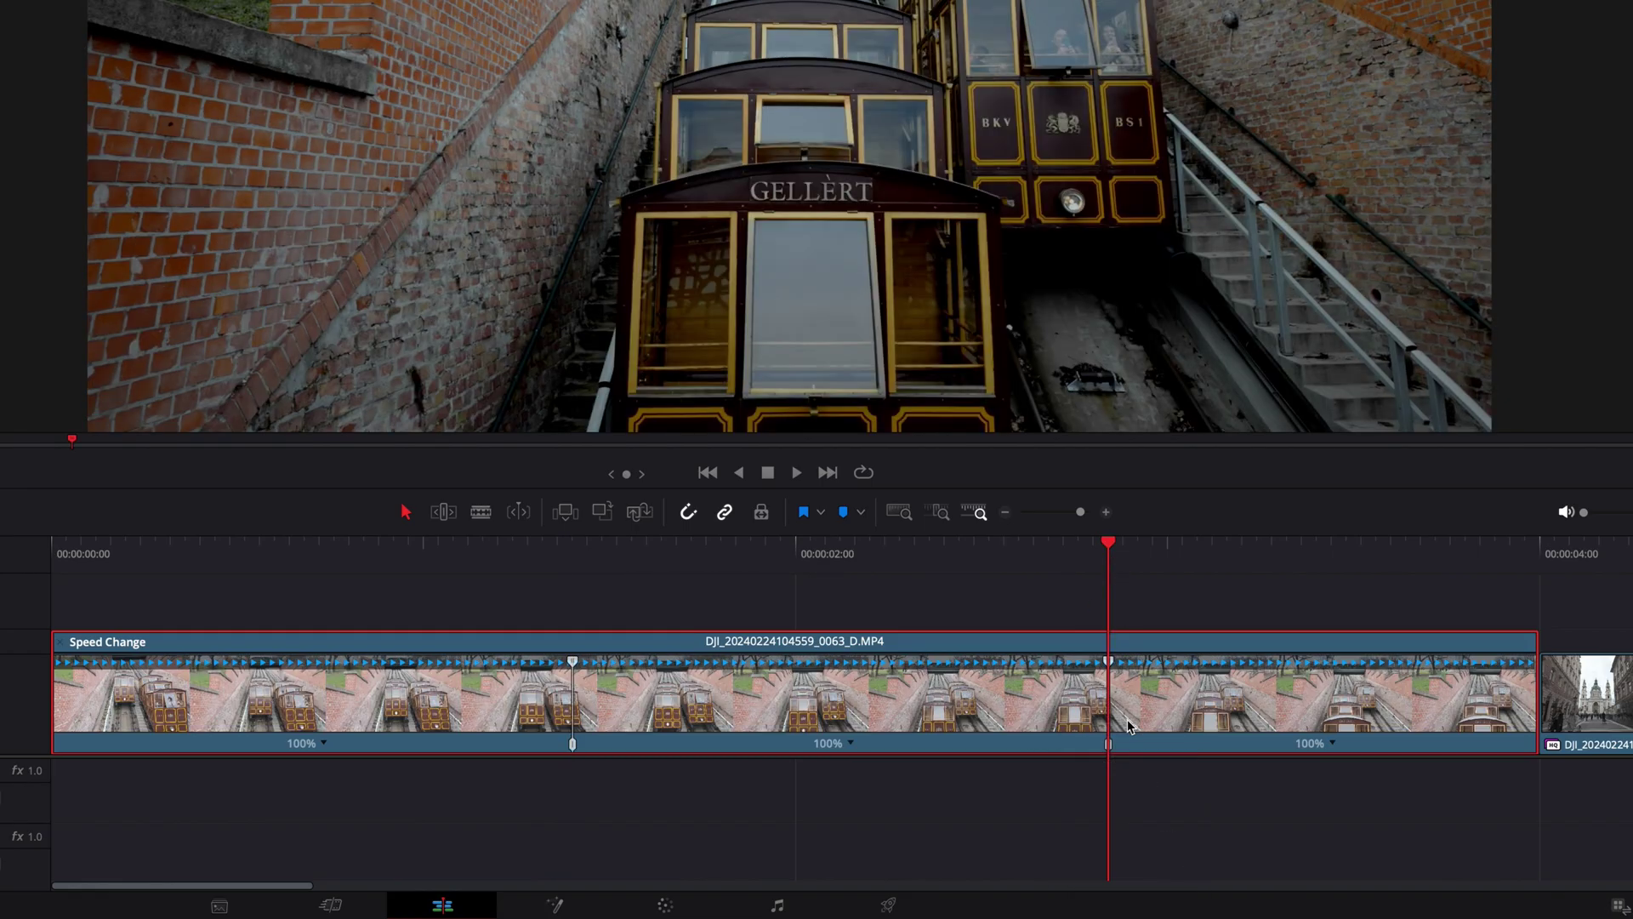
key("ctrl+z")
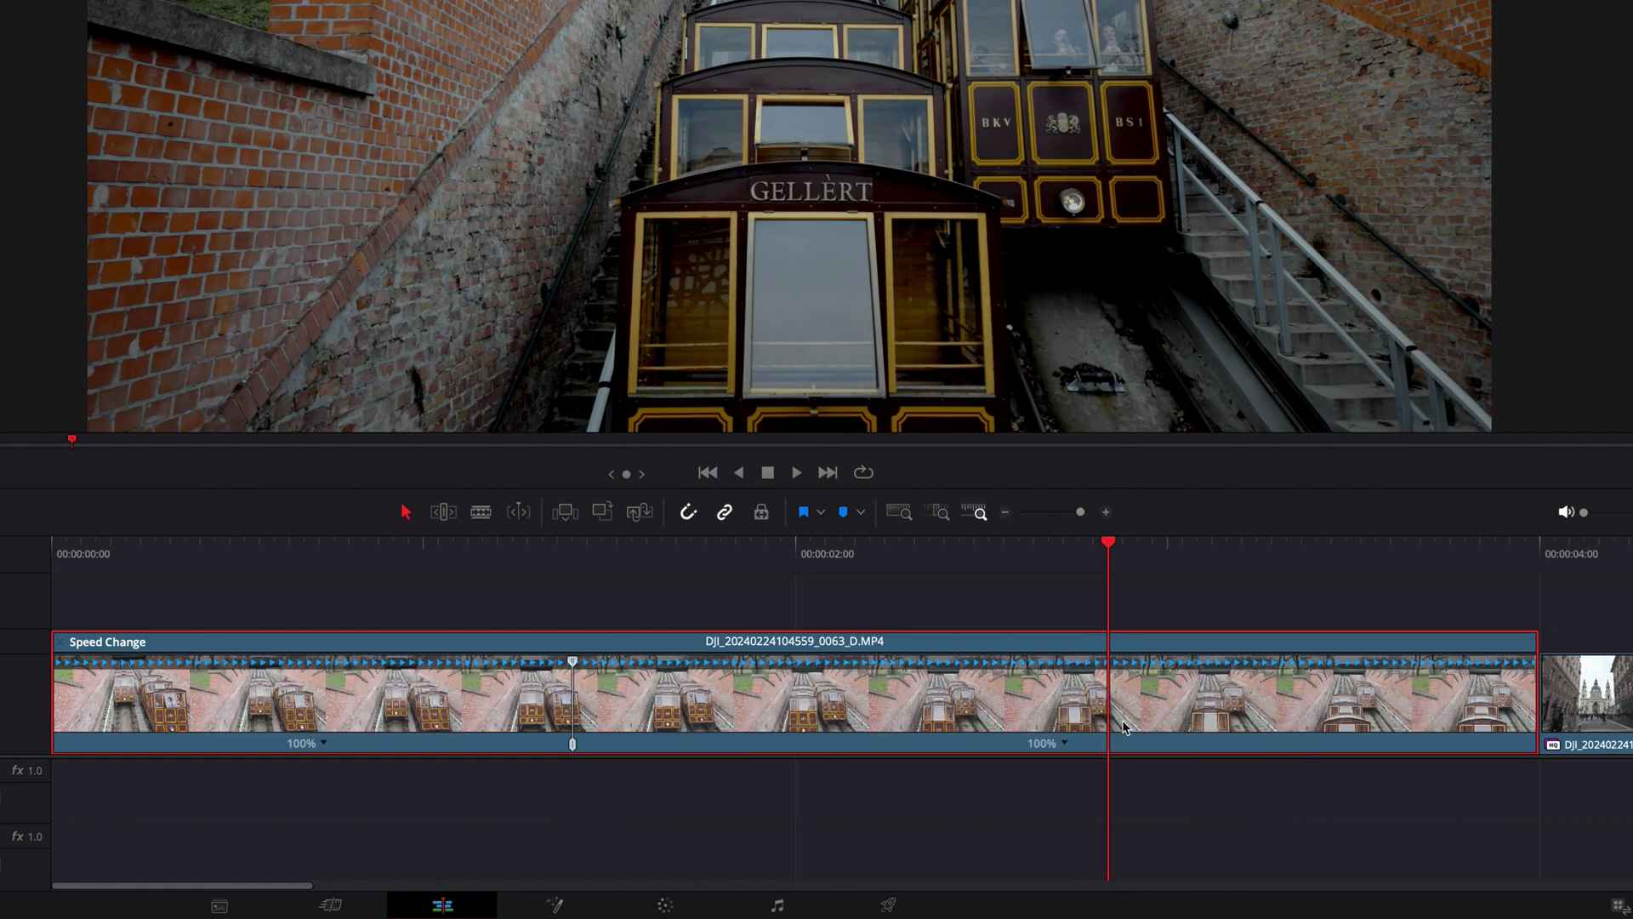
Try a speed of 50% on the clip segment after the speed point
key("ctrl+minus")
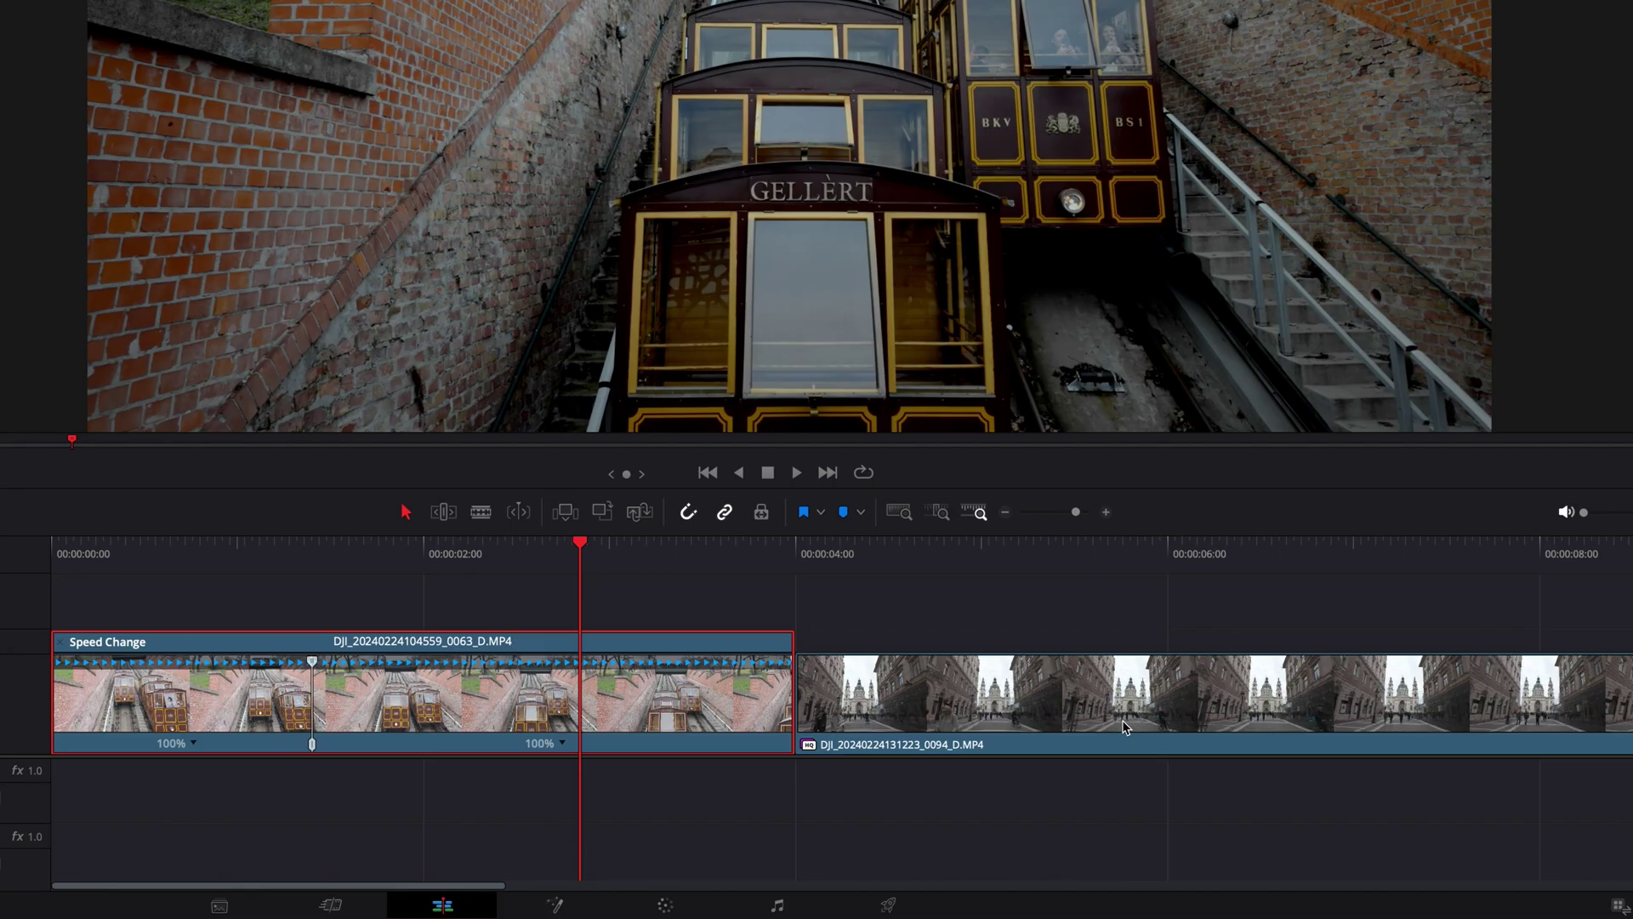
key("ctrl+minus")
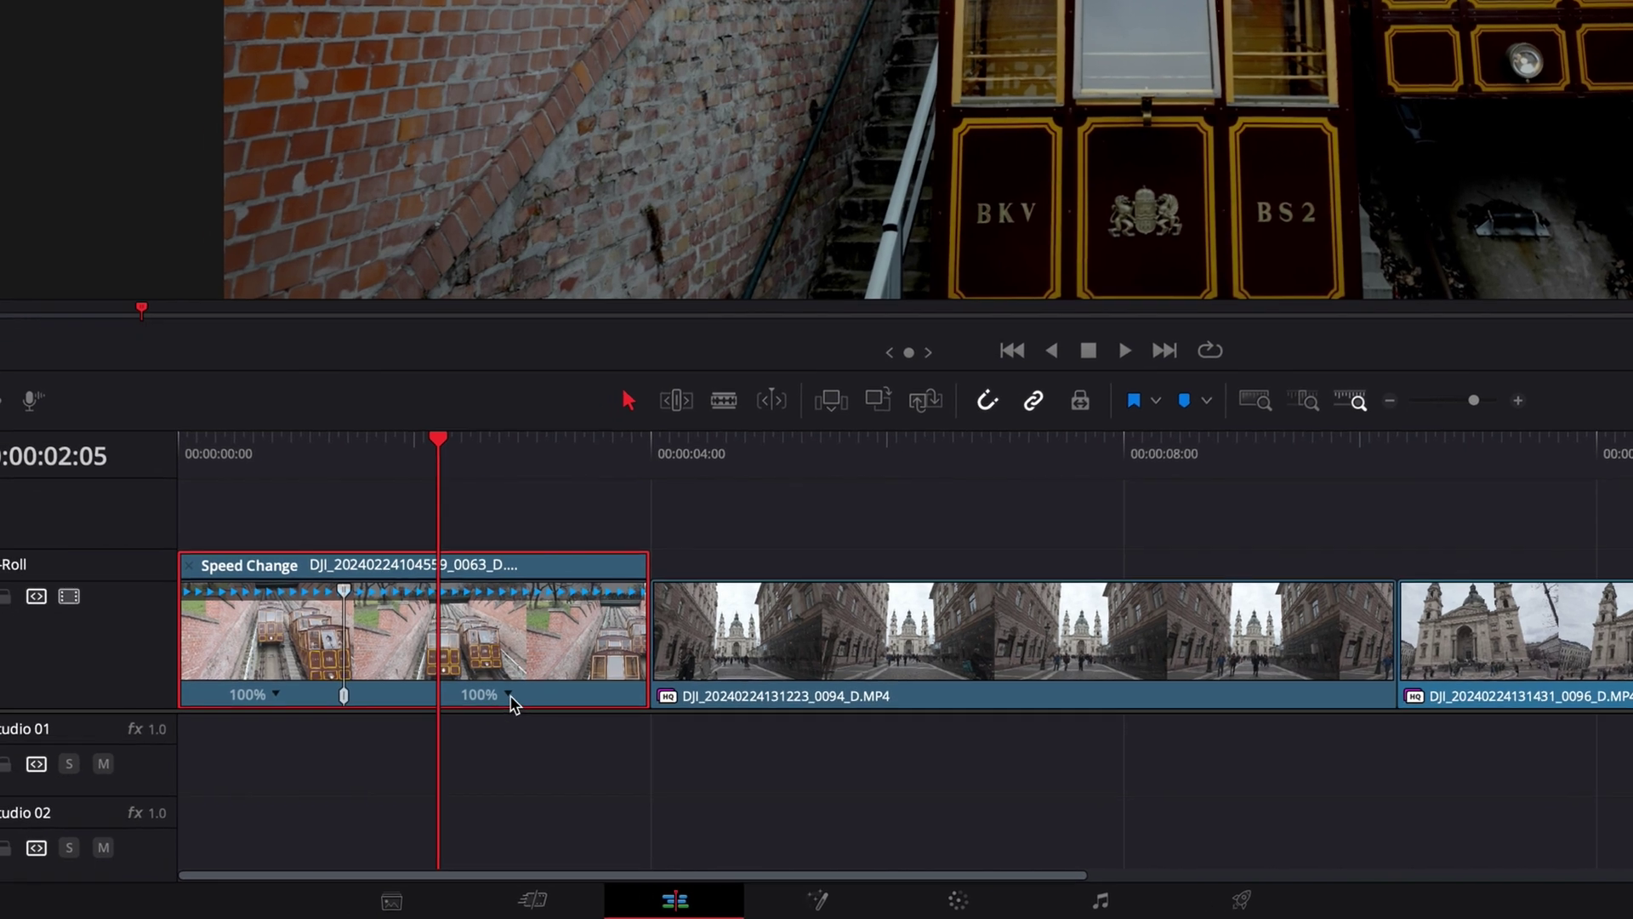
left_click(419, 720)
mouse_move(586, 723)
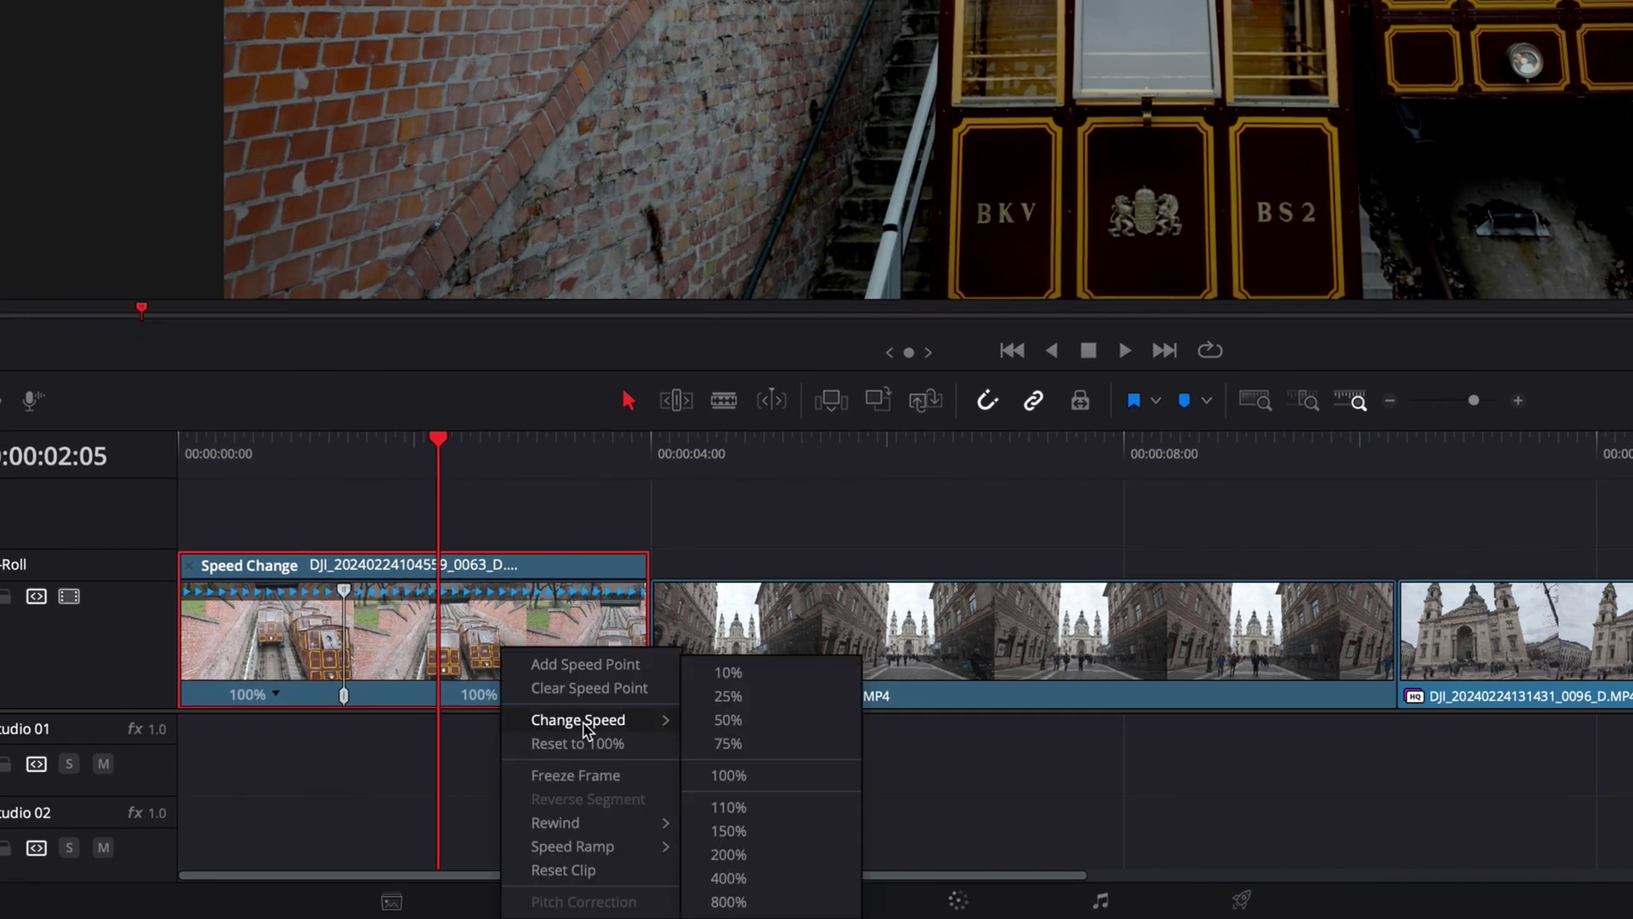
left_click(764, 729)
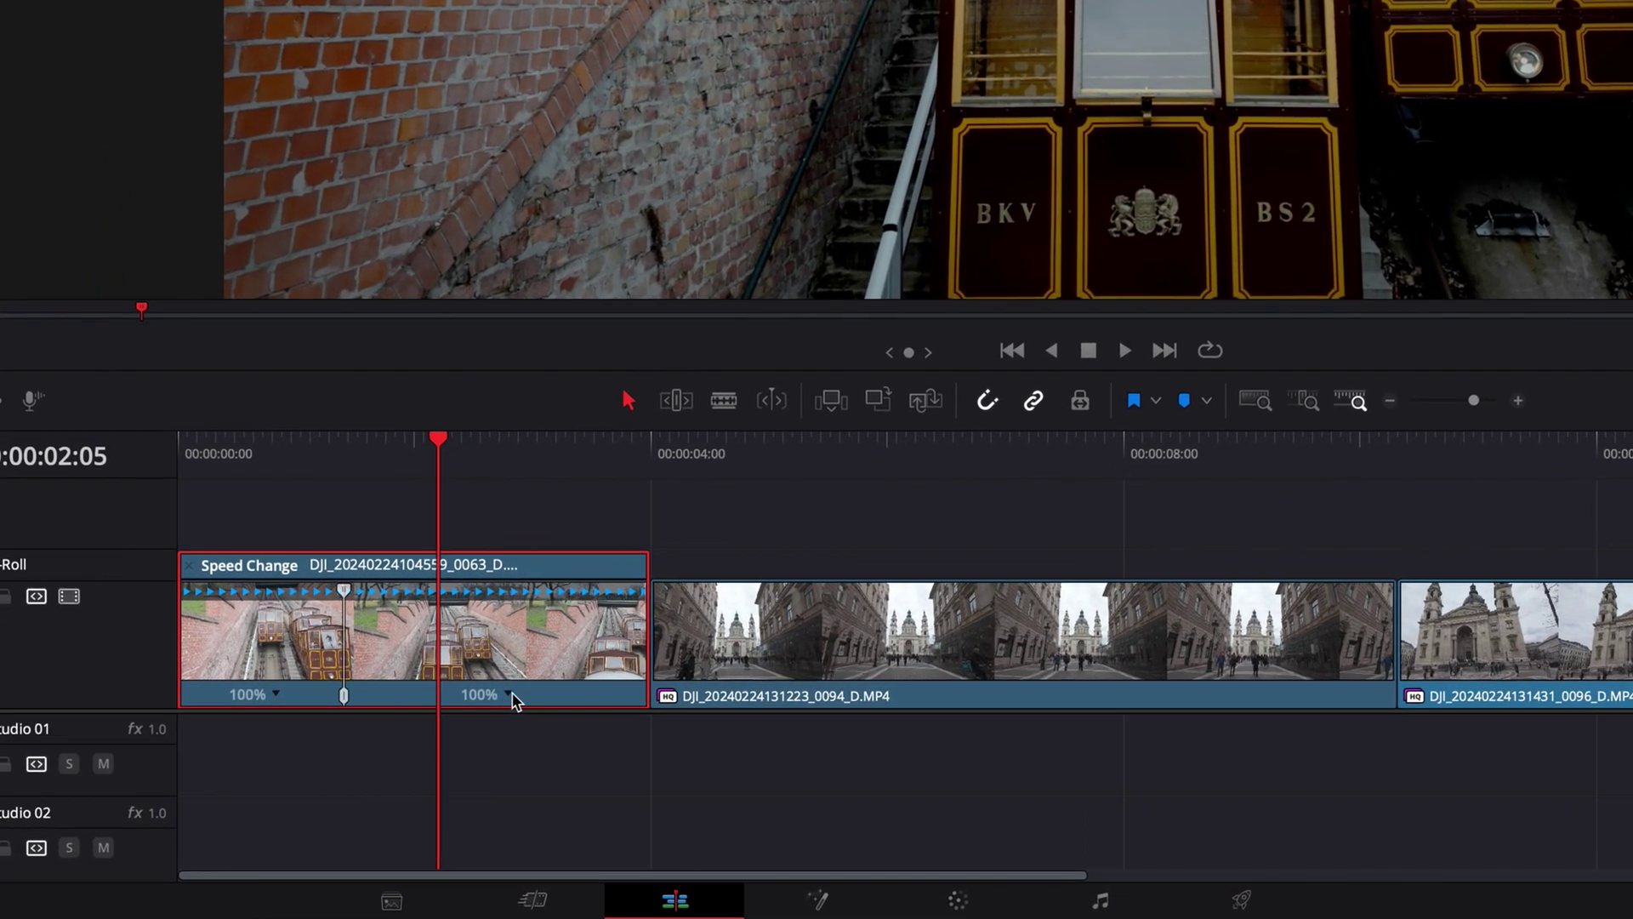
Try a speed of 200% on the clip segment after the speed point
left_click(511, 695)
mouse_move(593, 726)
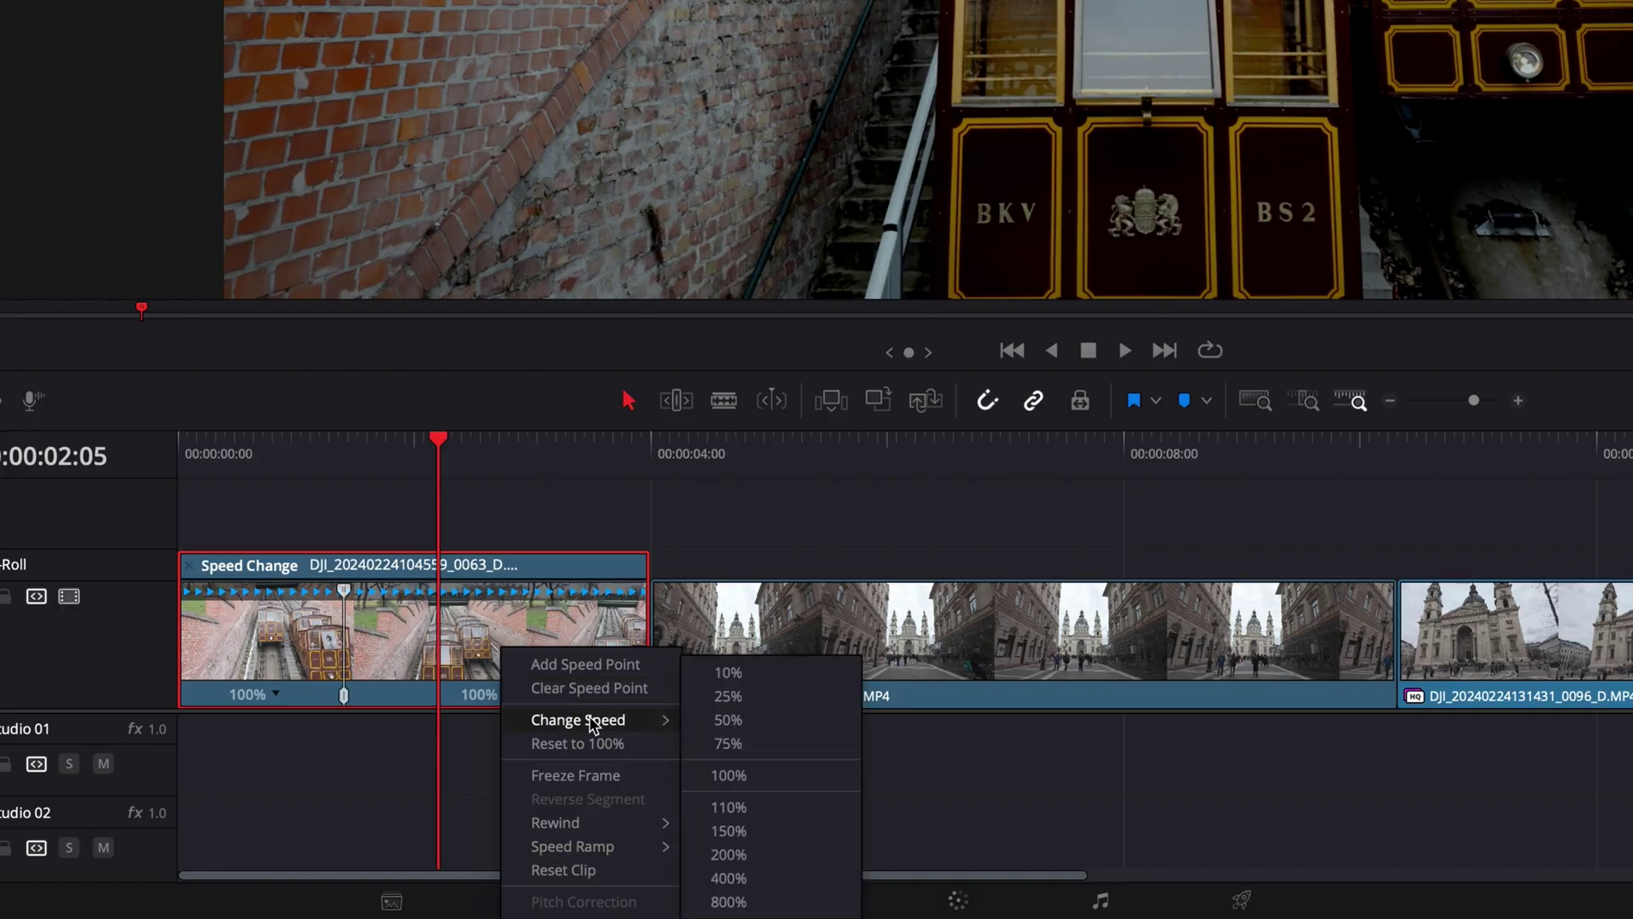
left_click(742, 855)
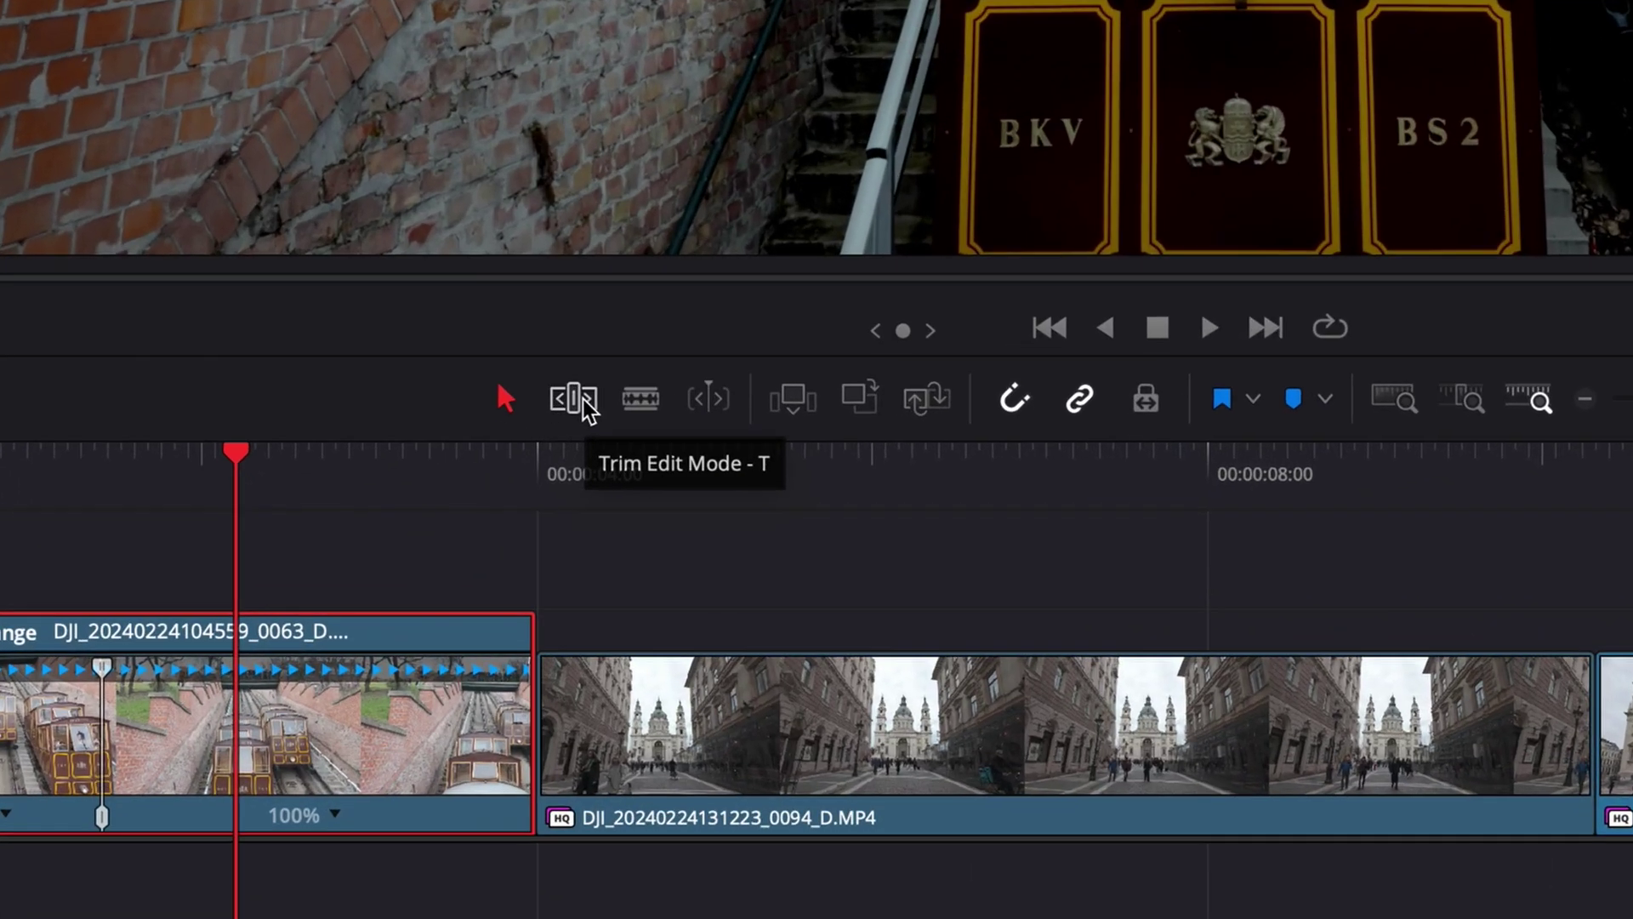
Switch to Trim Edit Mode and try a speed of 200% on the segment after the speed point
left_click(444, 512)
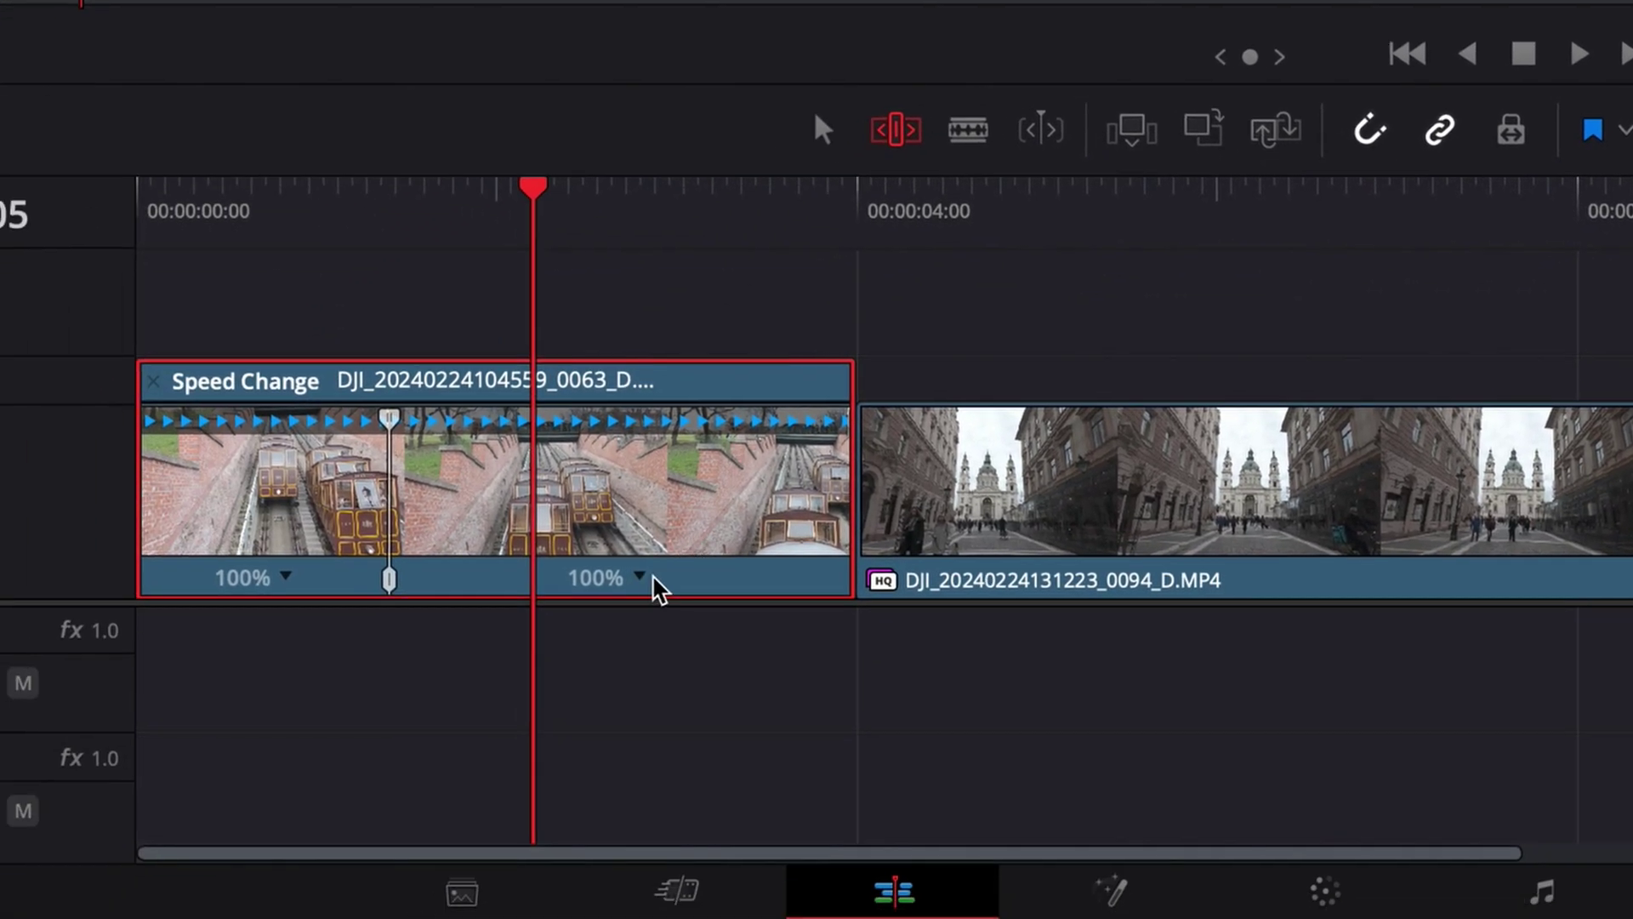
left_click(341, 826)
mouse_move(775, 612)
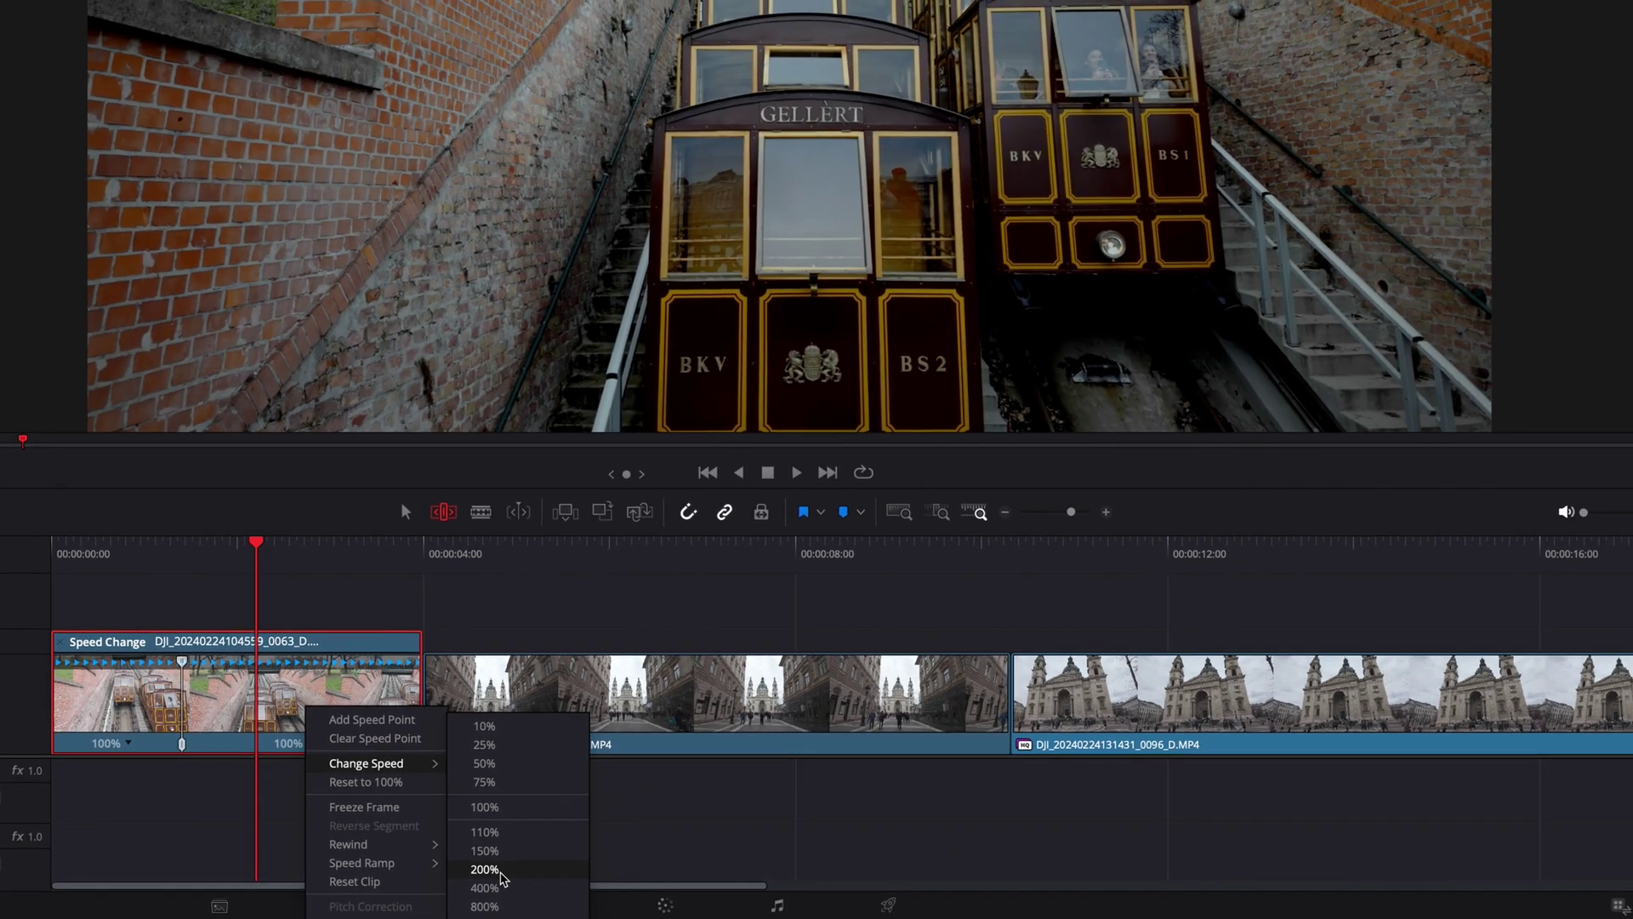
left_click(1006, 823)
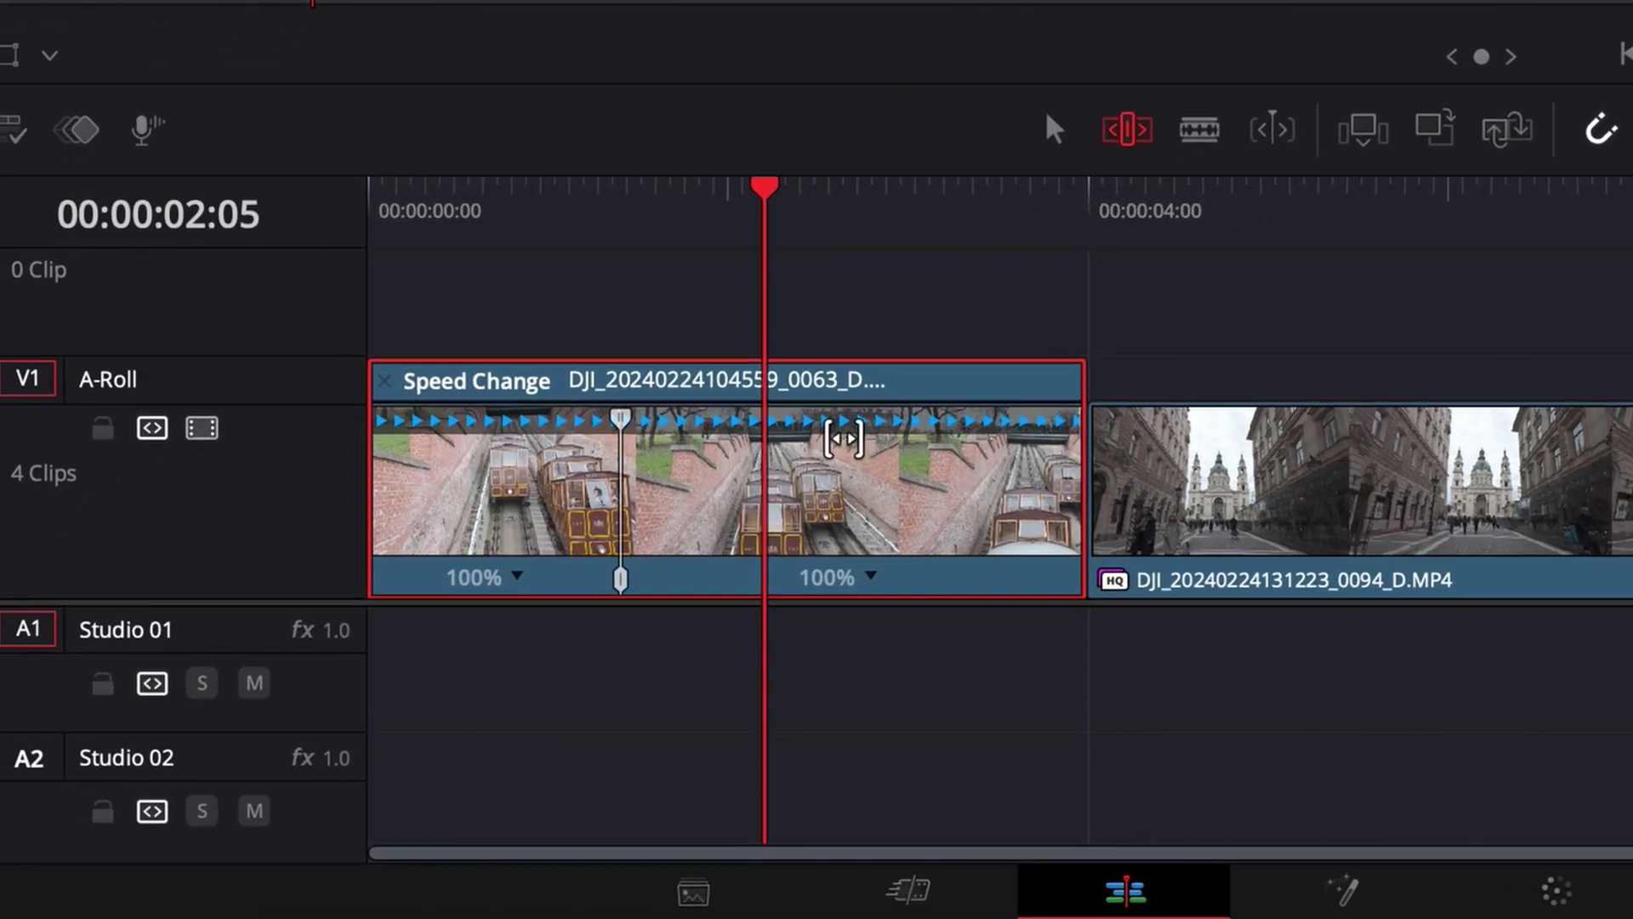
Change the speed of the segment after the speed point to 50% and return the playhead near the clip's start
left_click(876, 581)
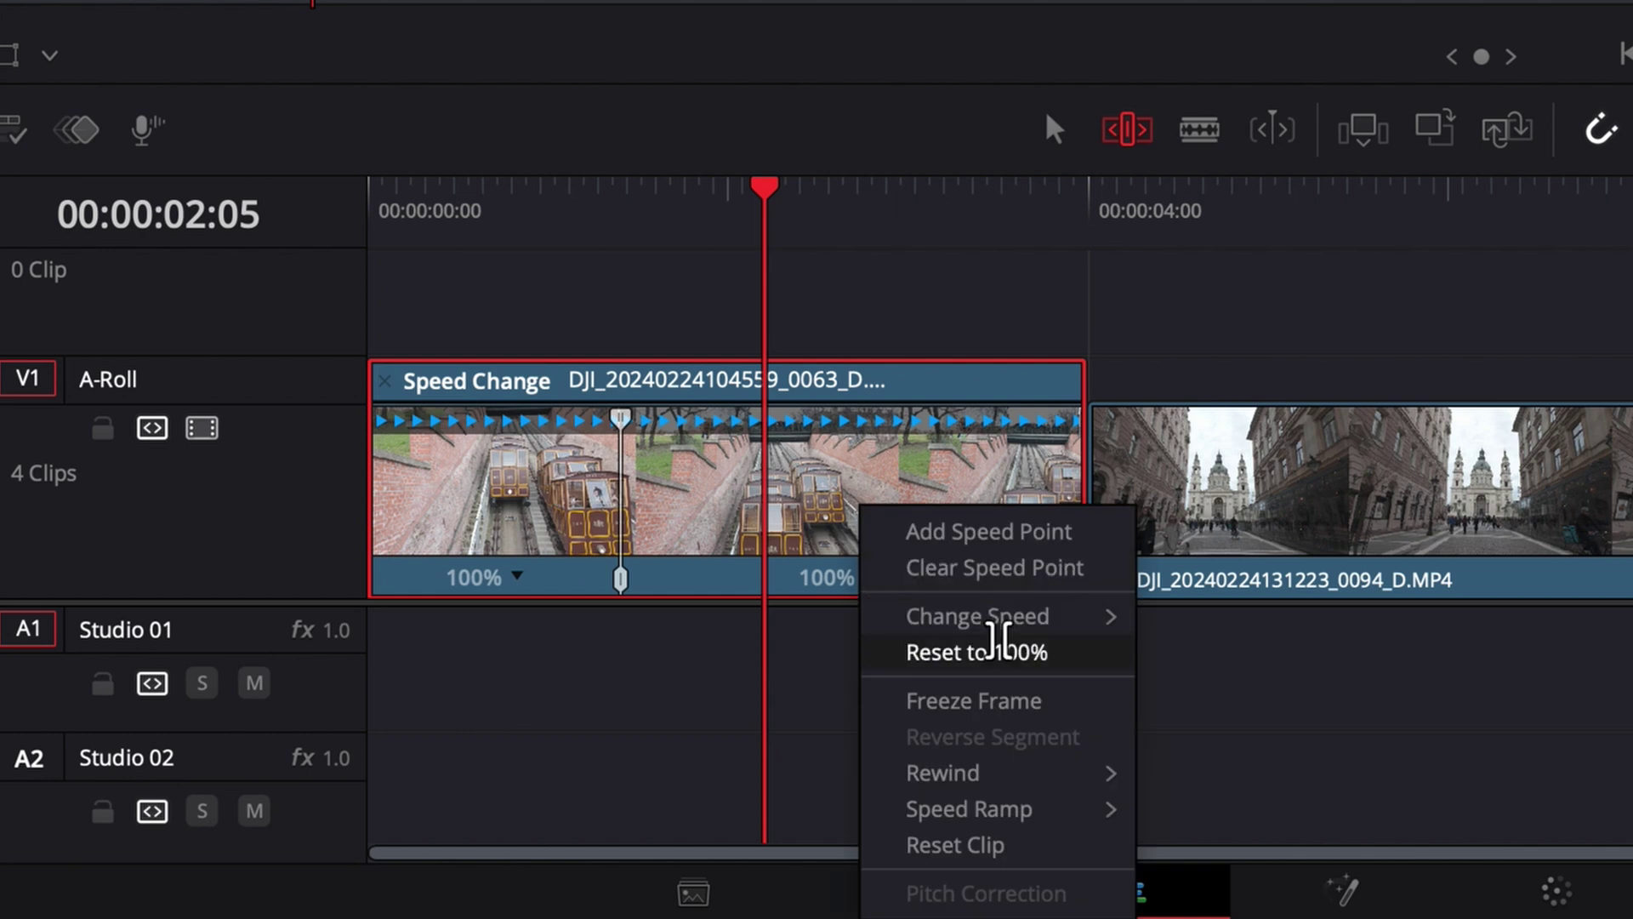
mouse_move(1012, 621)
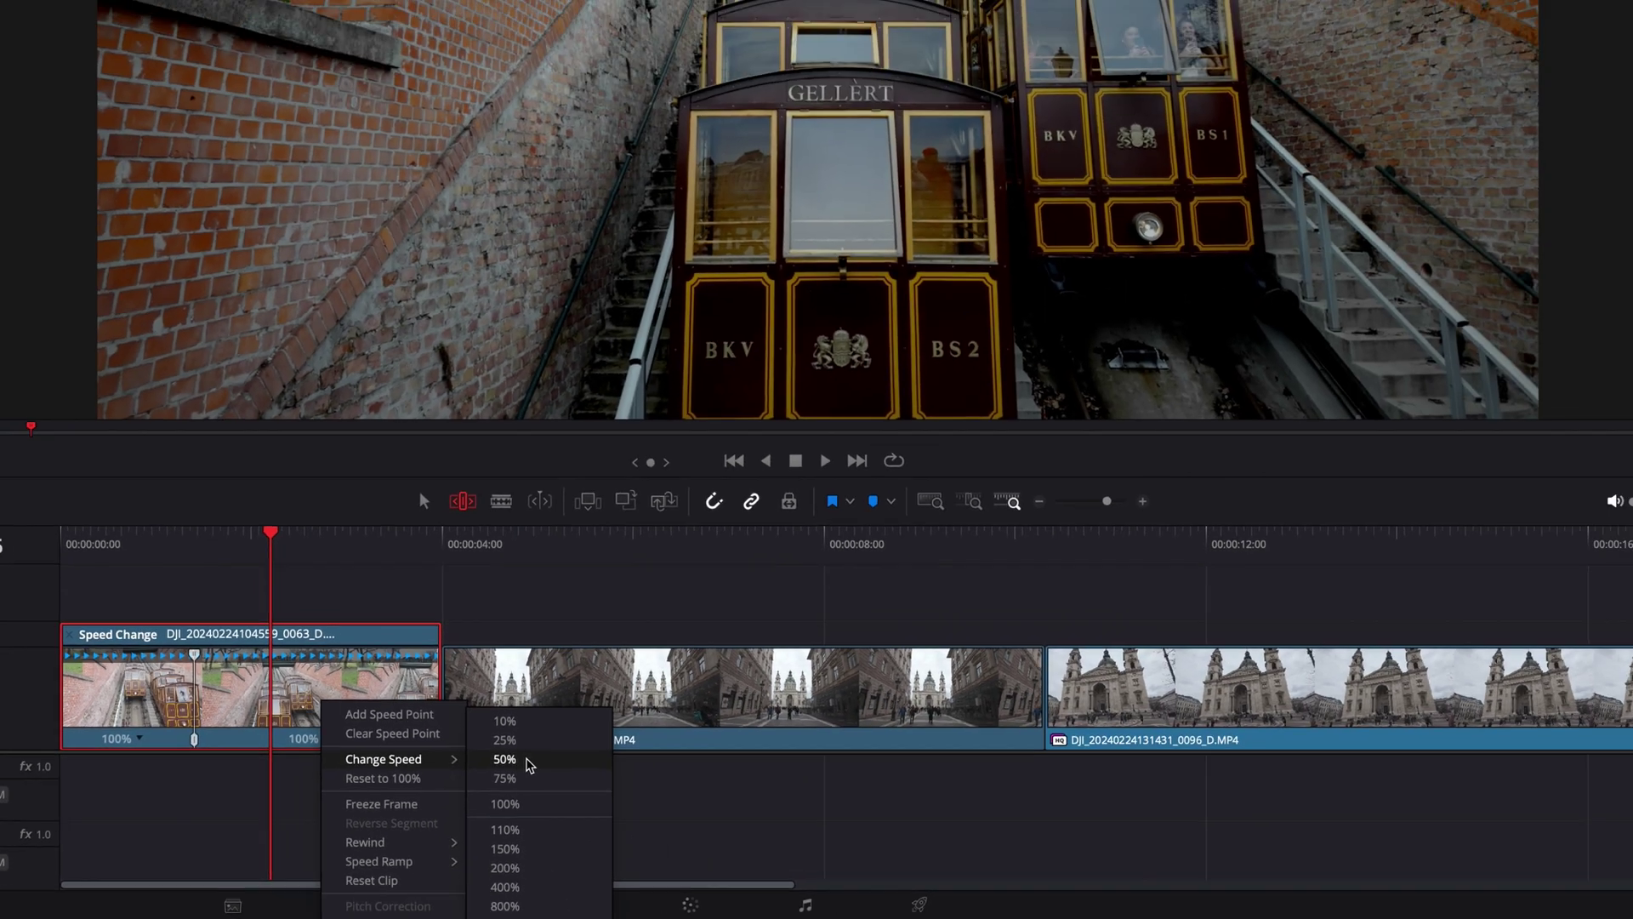
left_click(1255, 628)
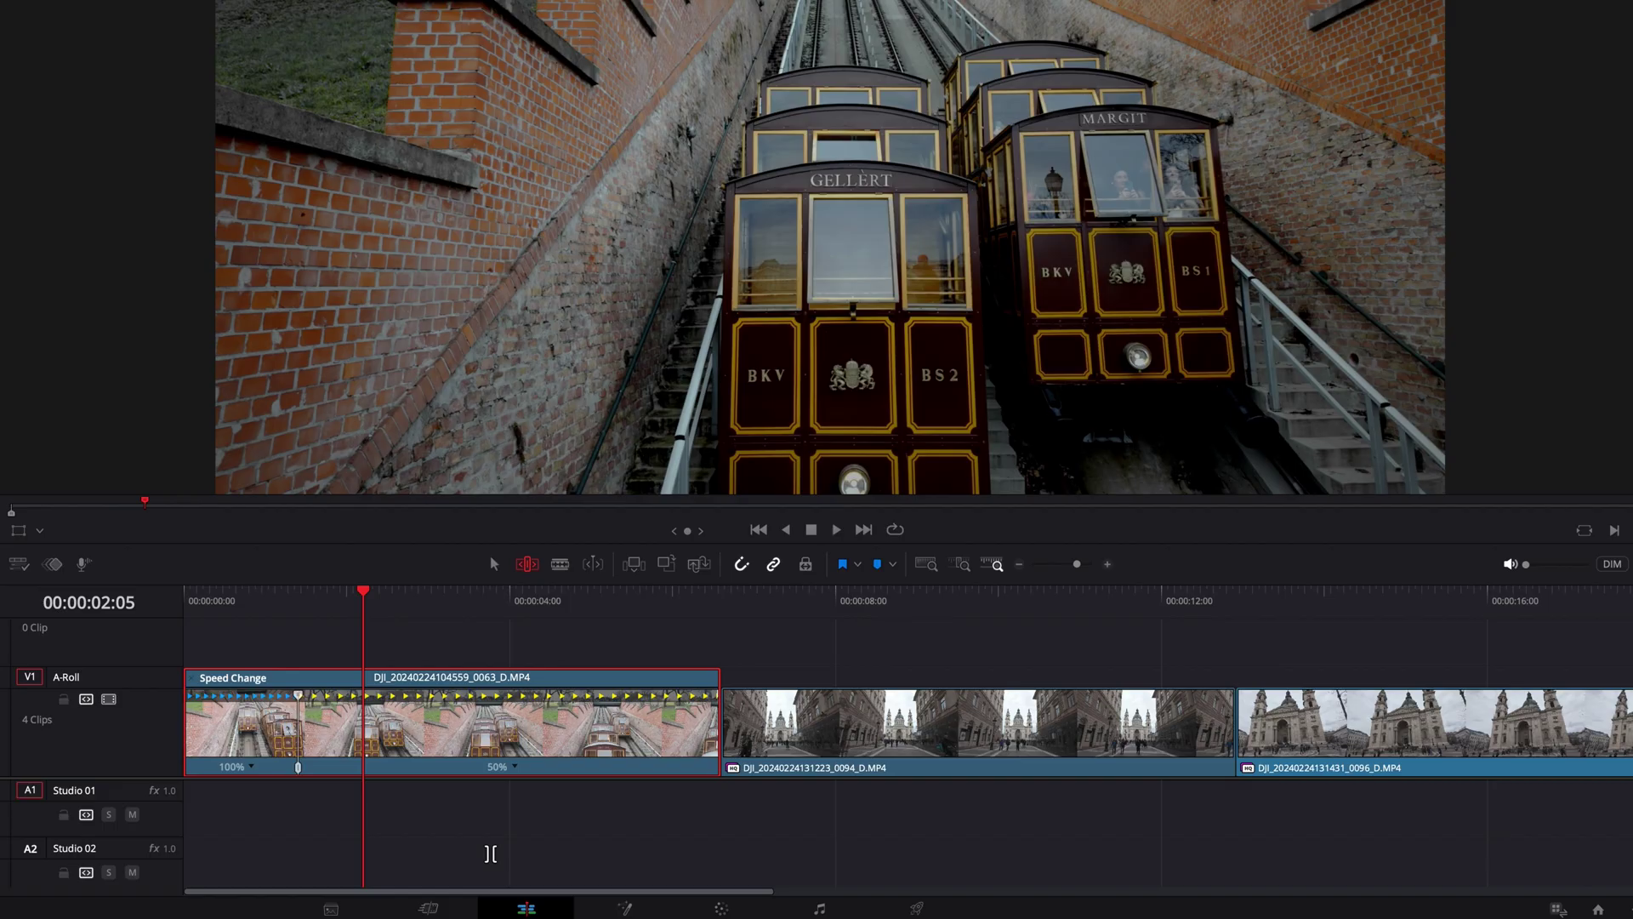
key("ctrl+equal")
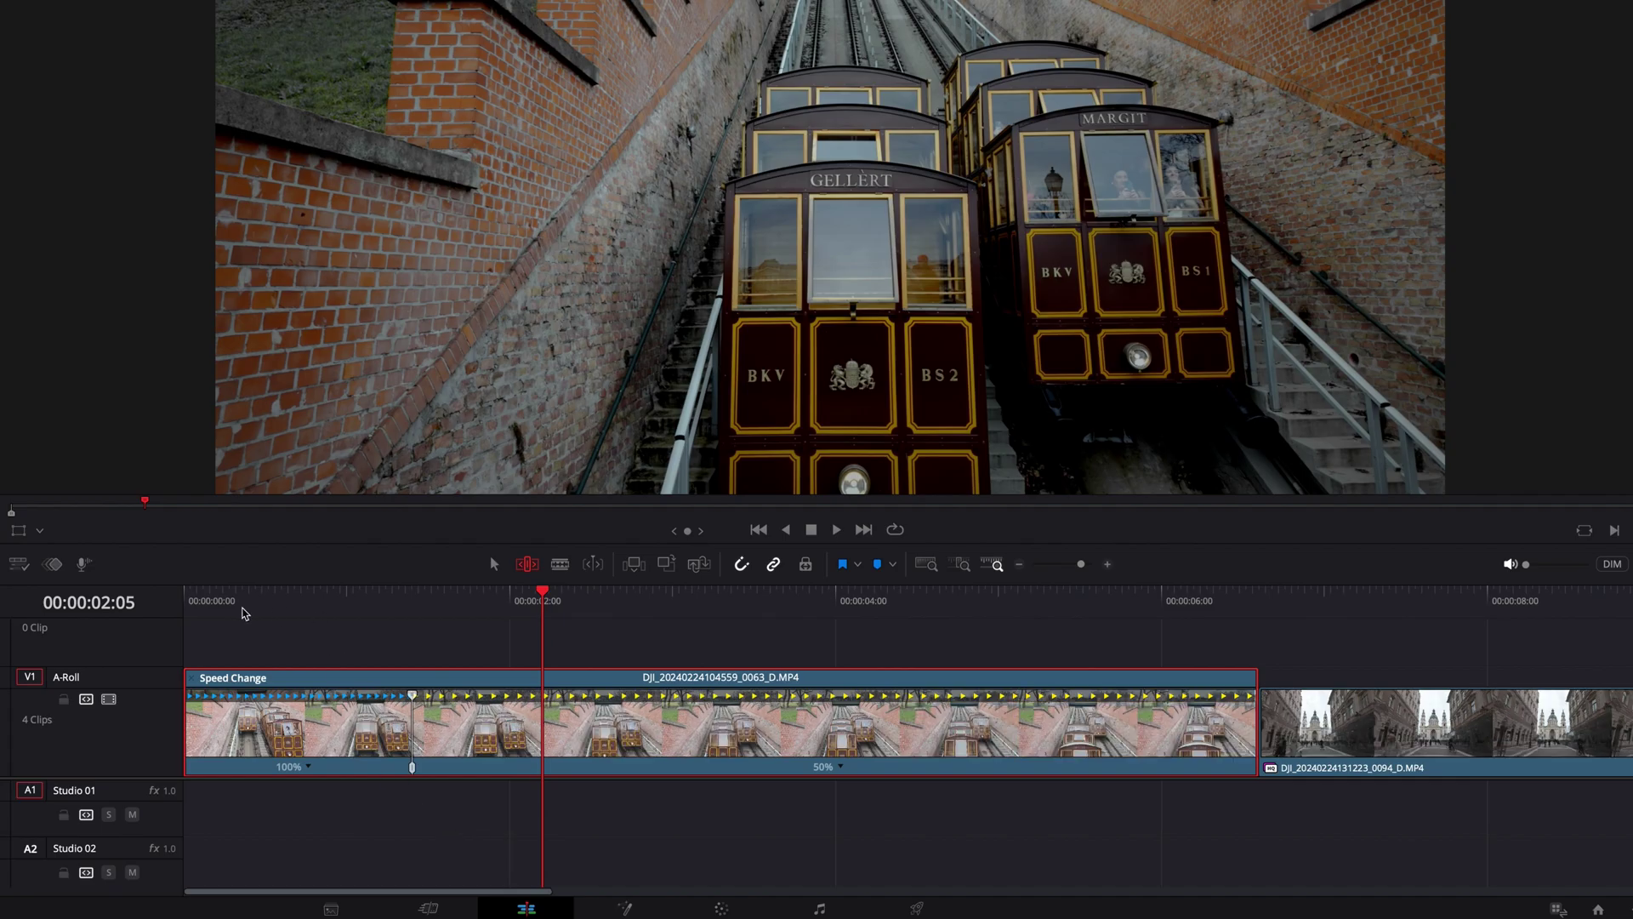
left_click(211, 606)
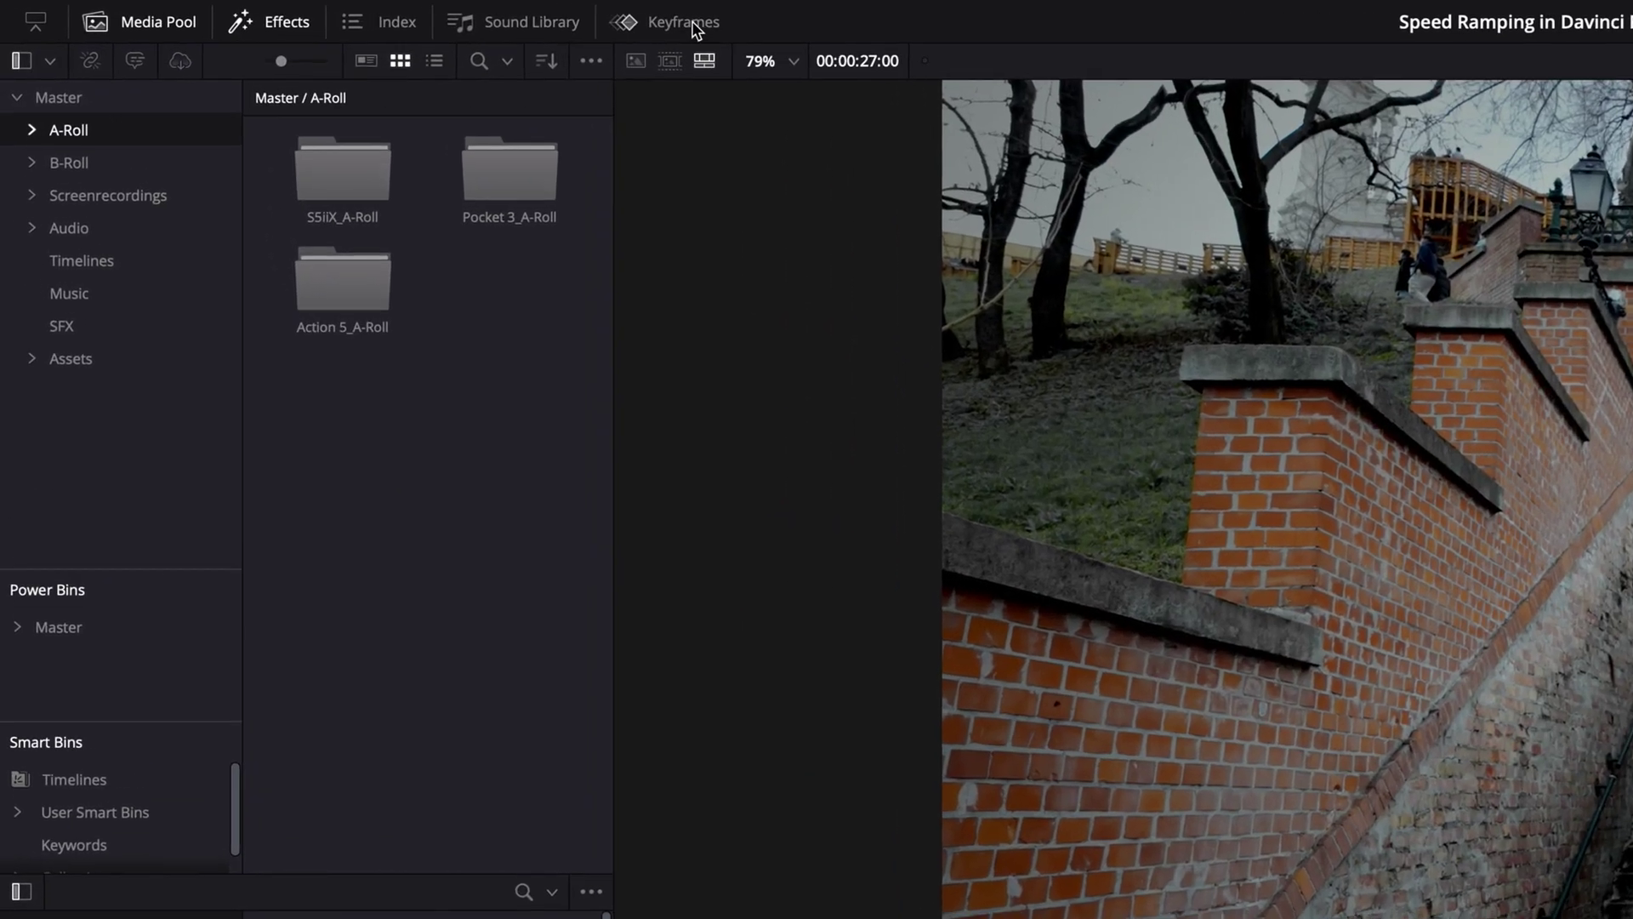
Open the keyframe editor in curve view and display only the Retime Speed parameter
left_click(679, 22)
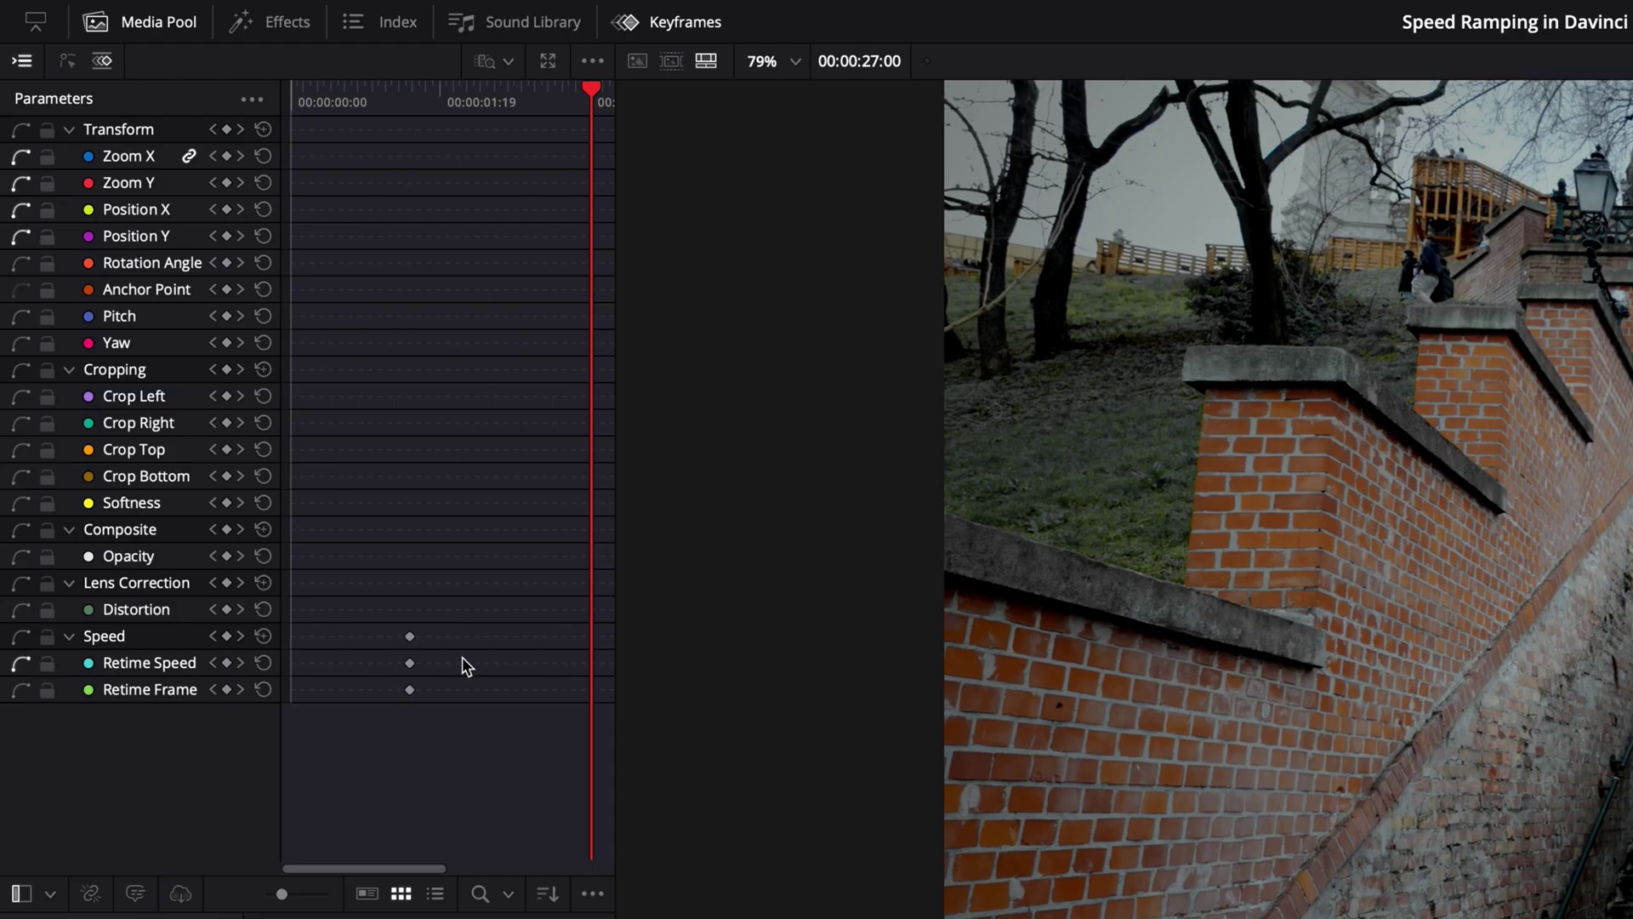
left_click(68, 63)
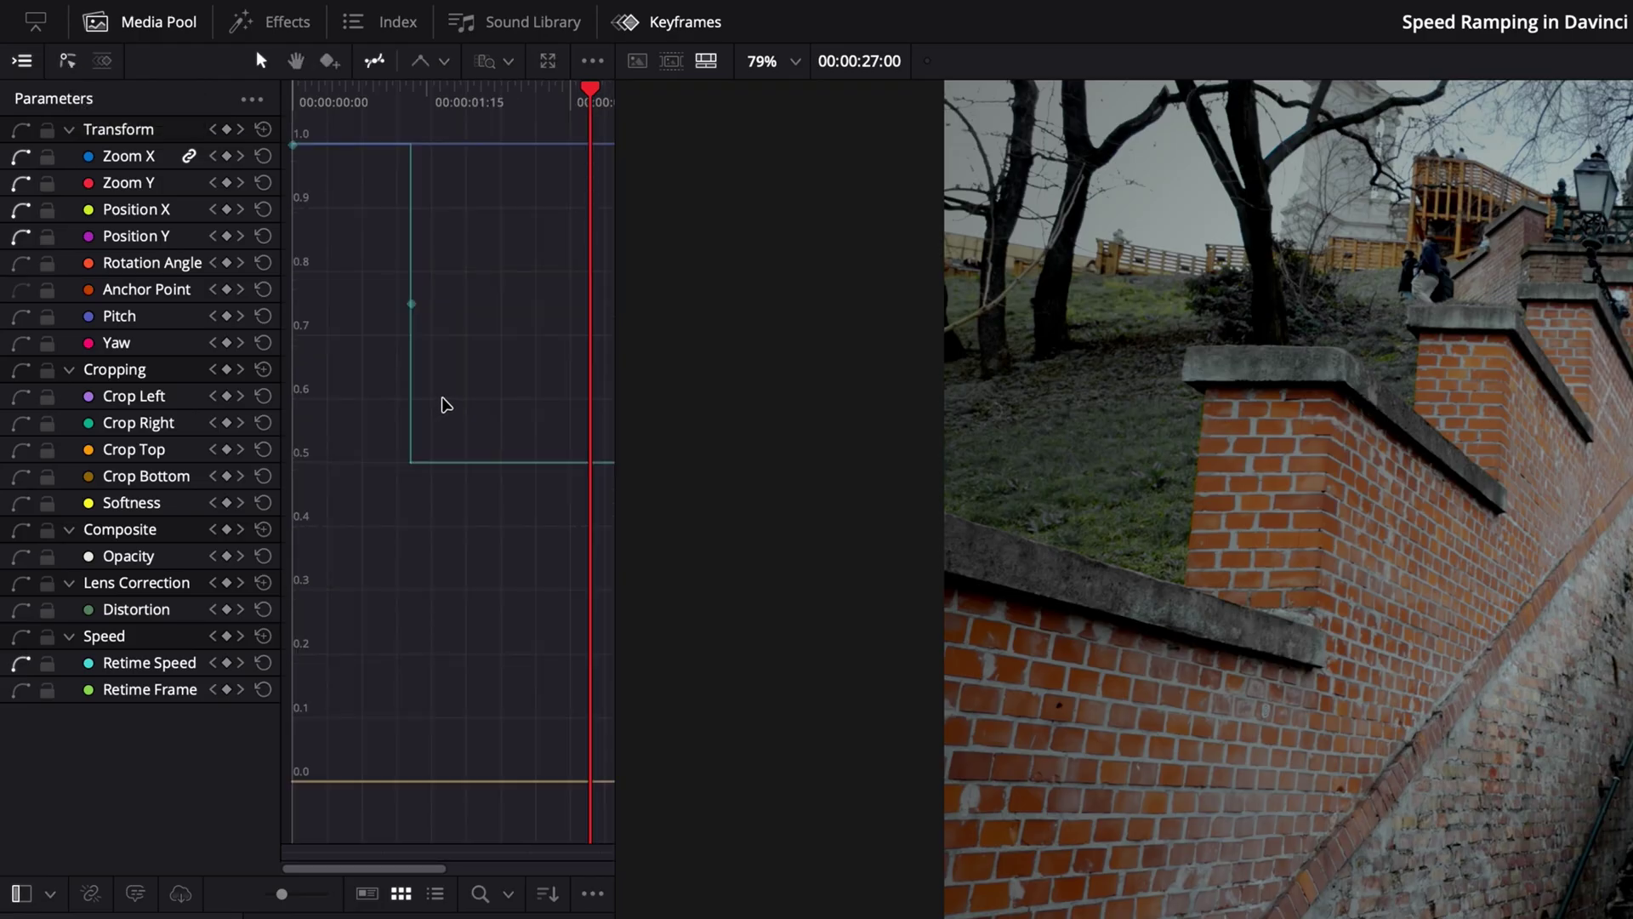
left_click(254, 102)
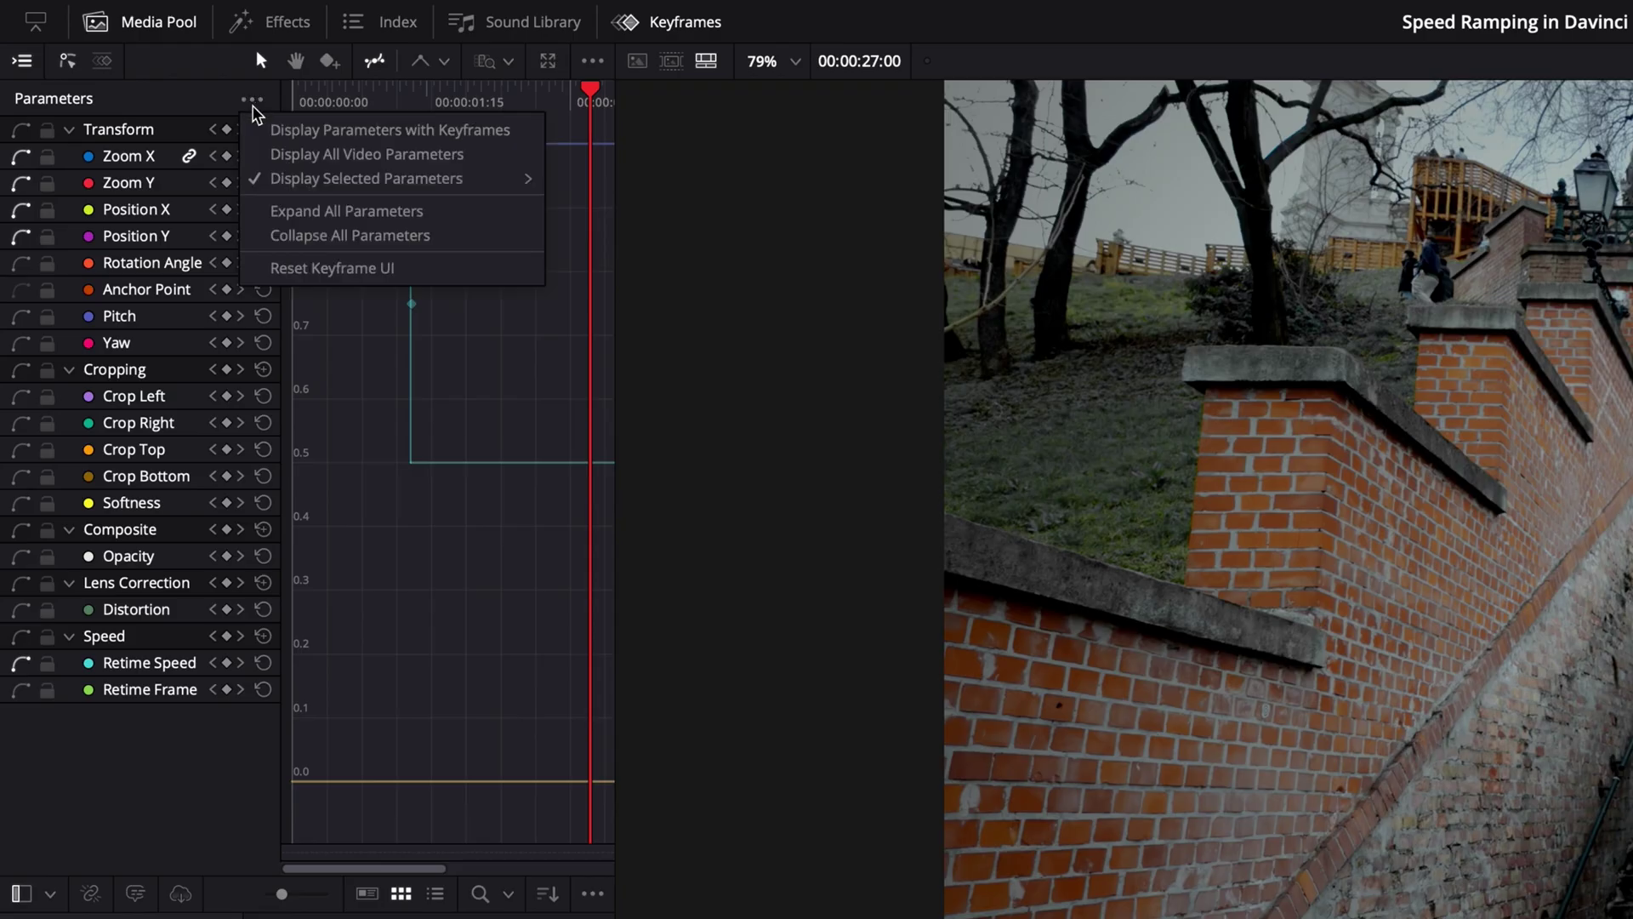
mouse_move(353, 186)
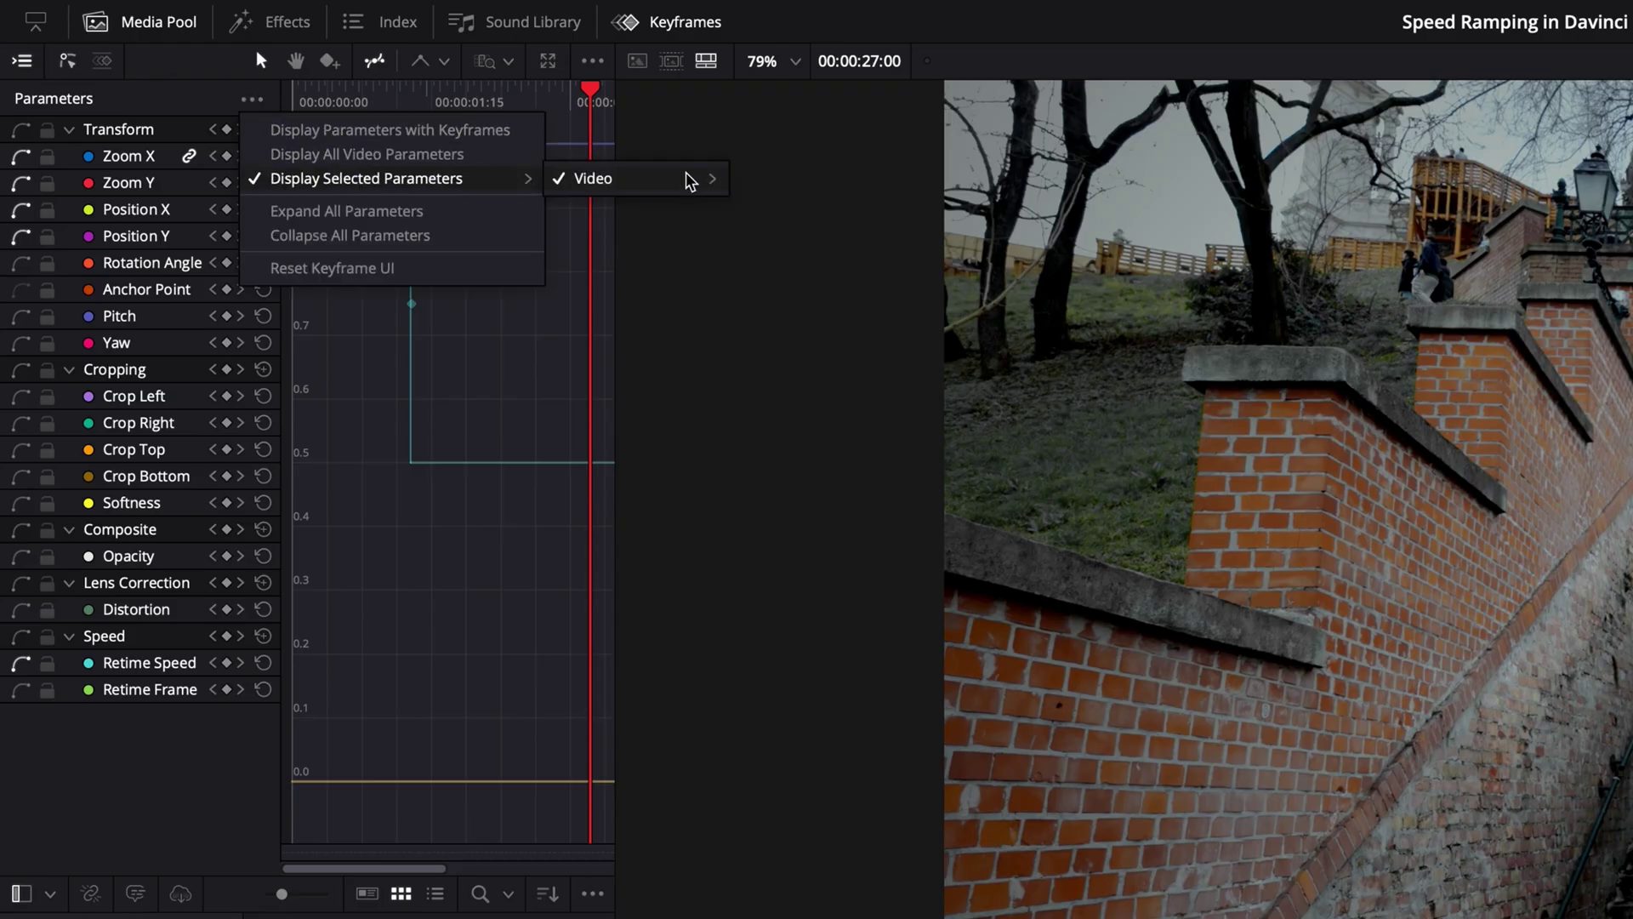
mouse_move(682, 183)
left_click(752, 178)
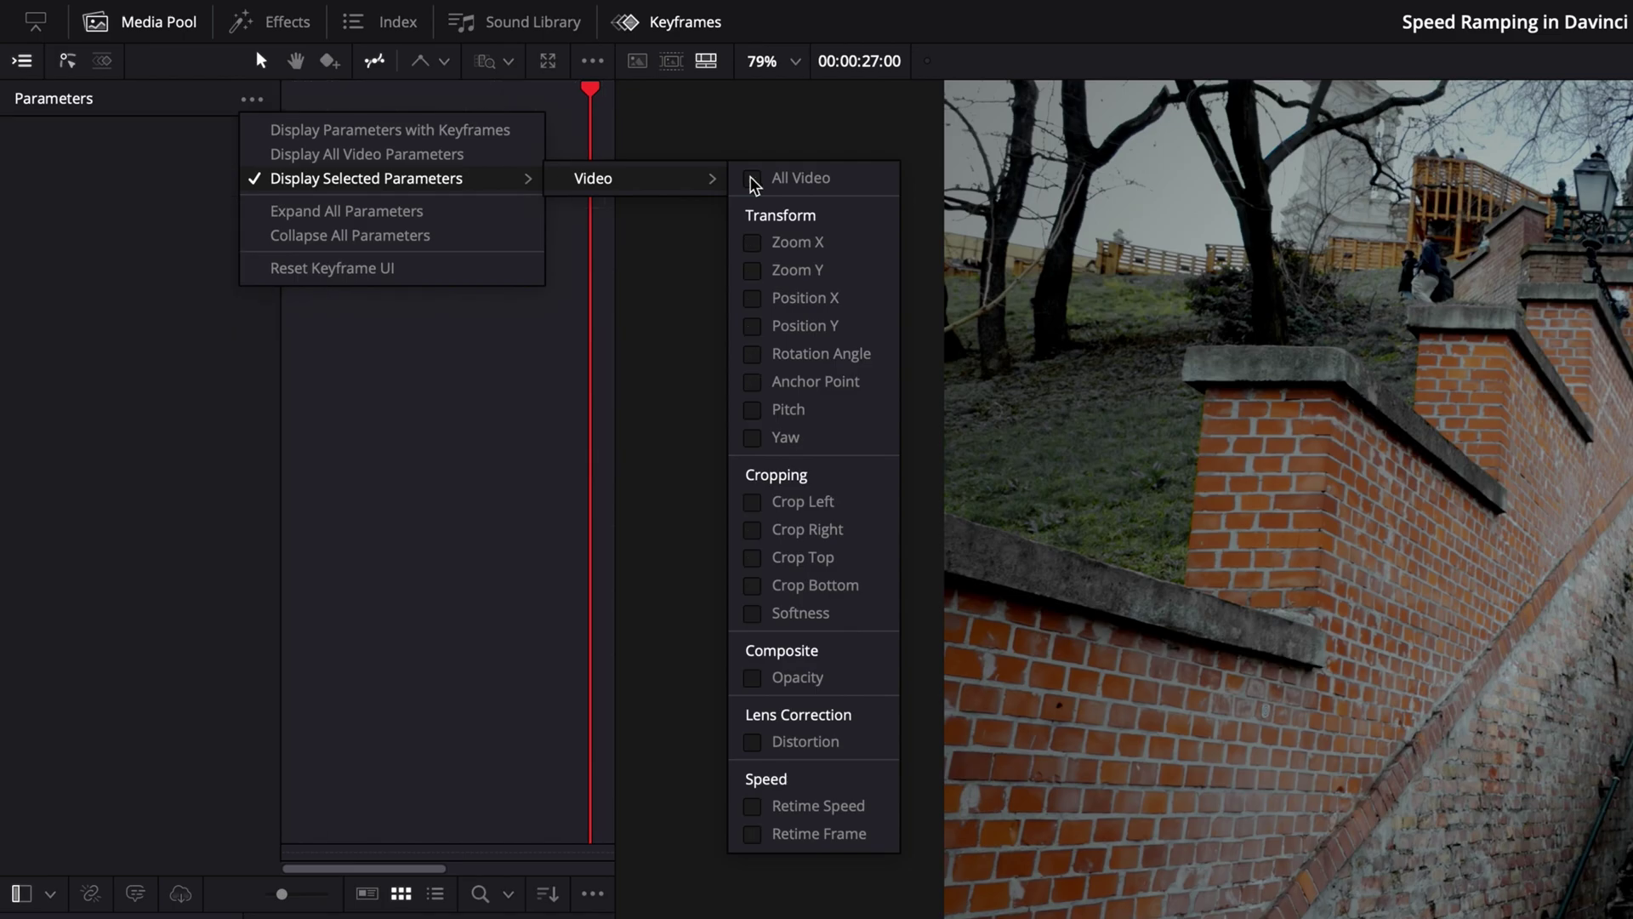
left_click(752, 806)
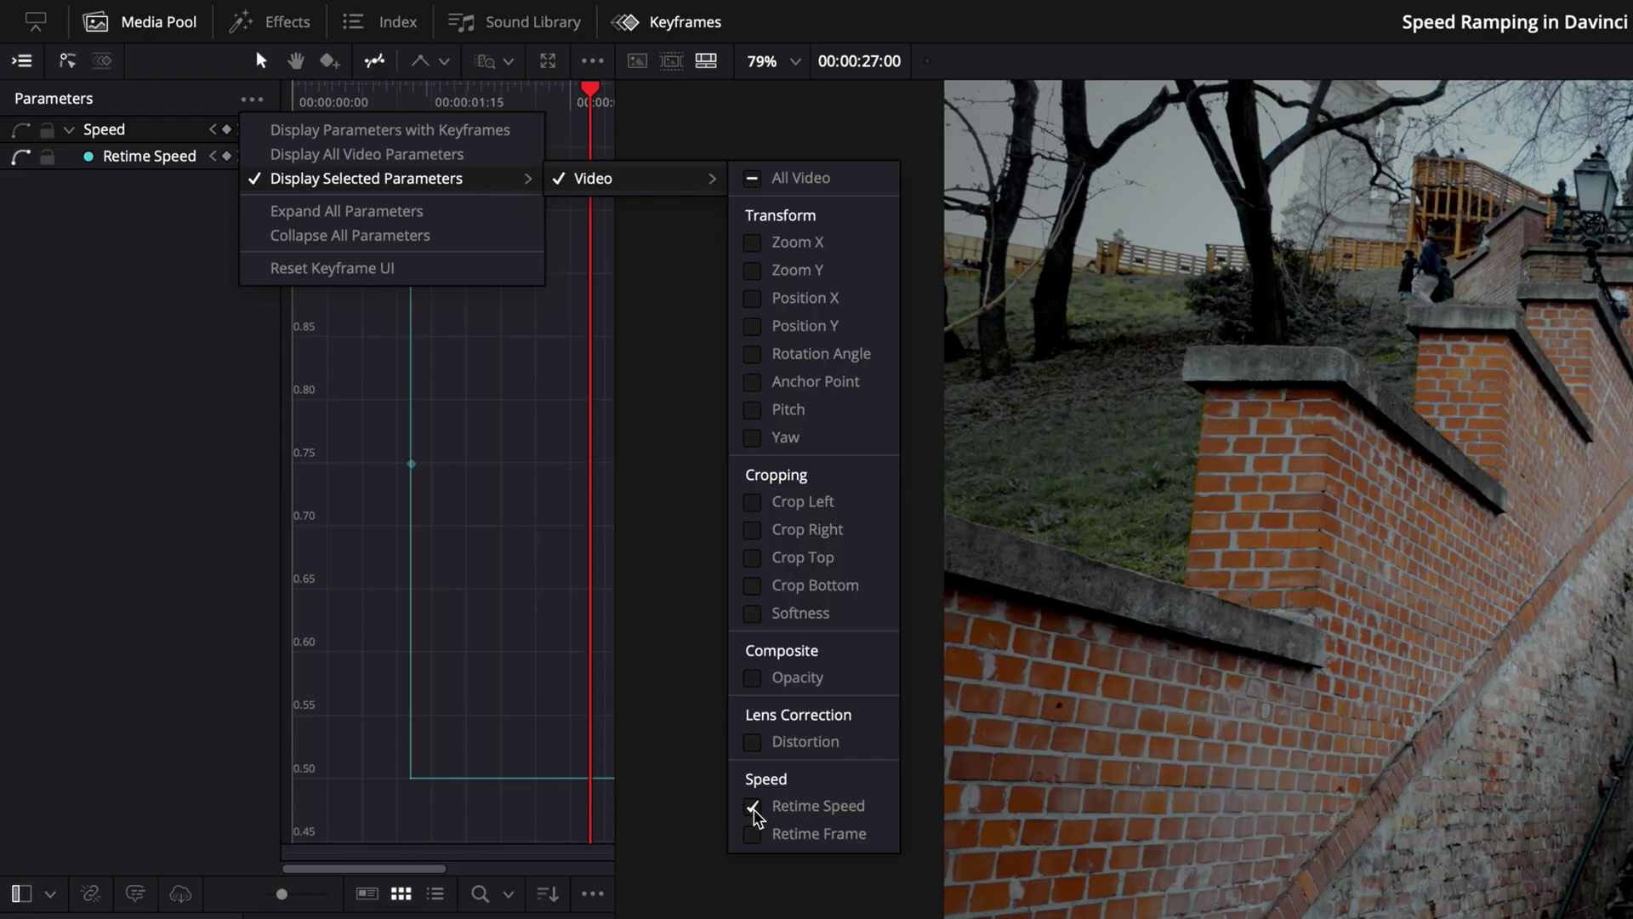
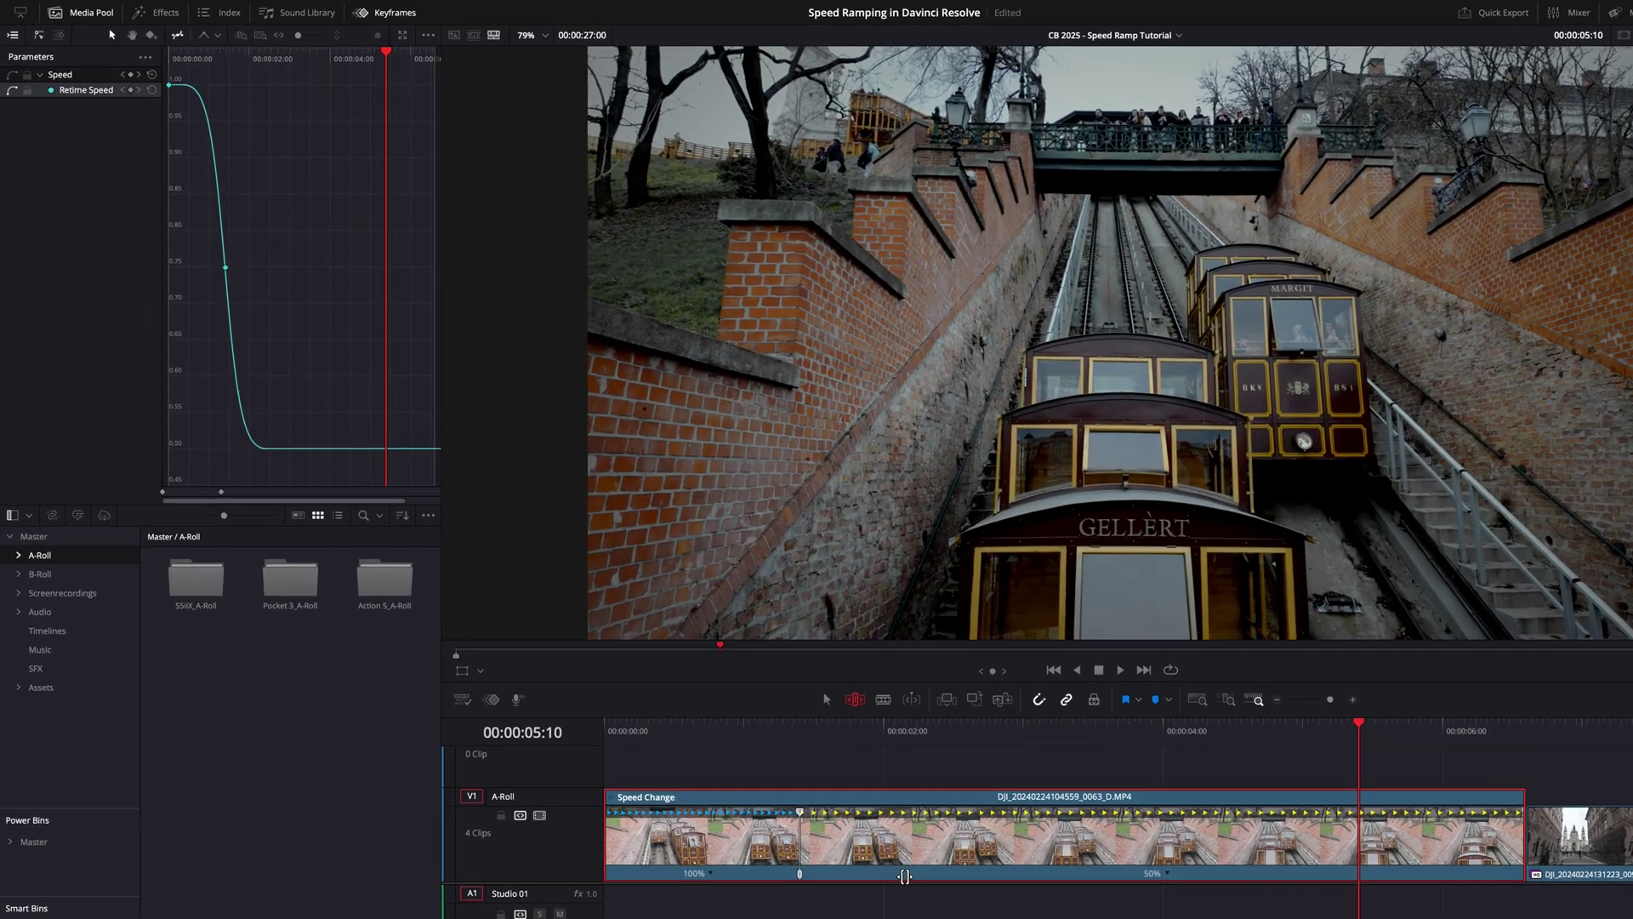
mouse_move(223, 268)
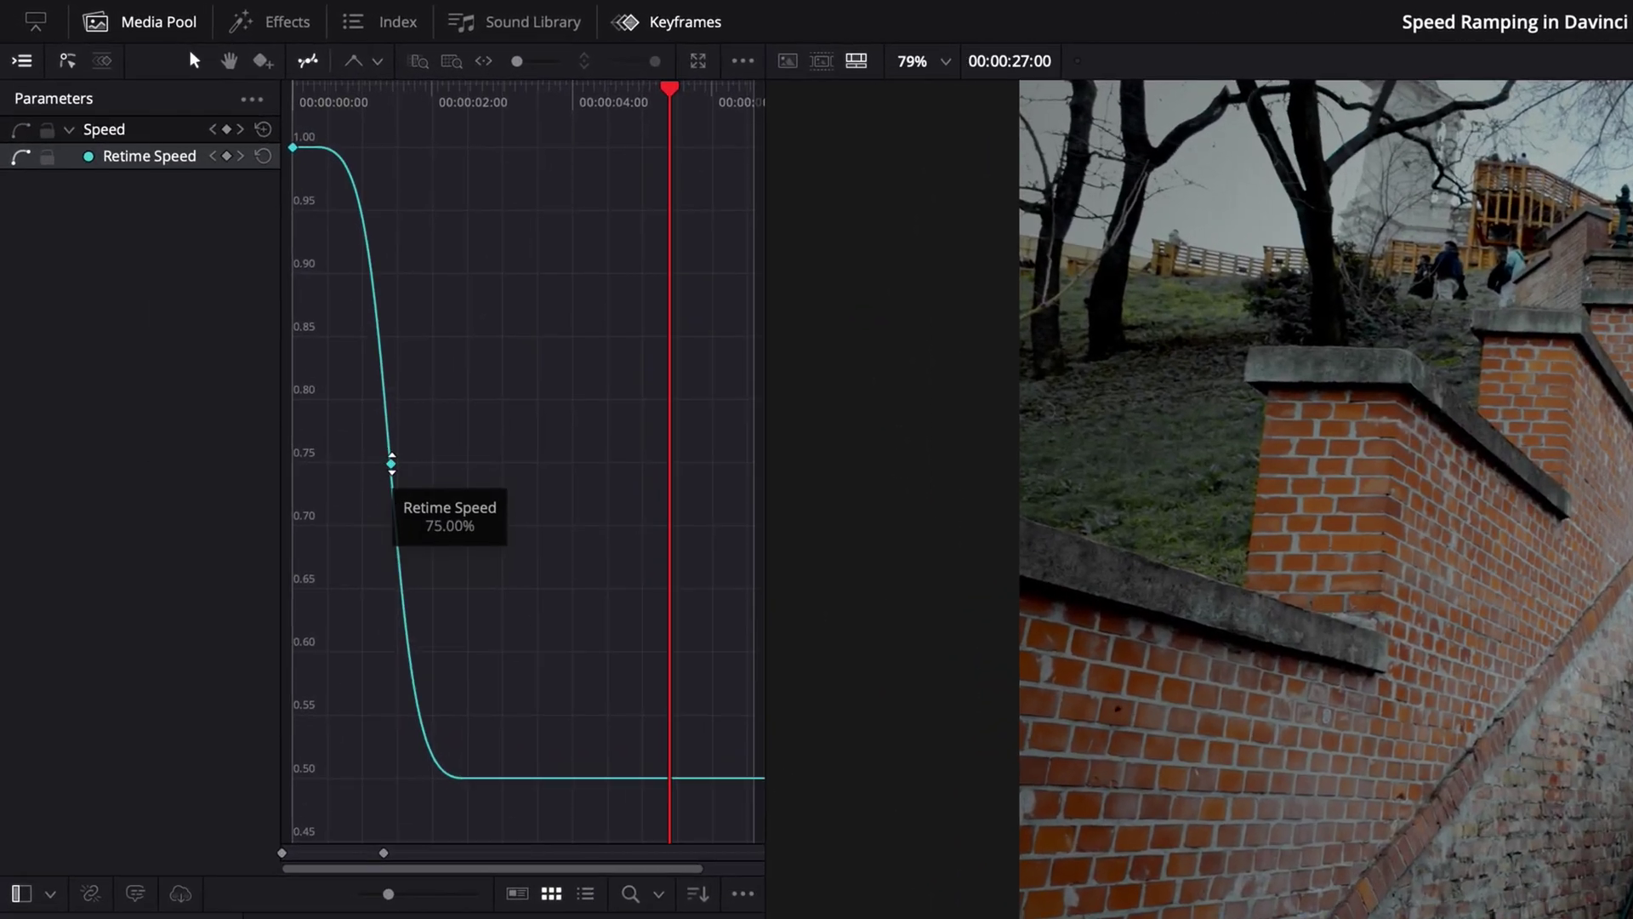
Try moving the middle keyframe on the Retime Speed curve
left_click_drag(391, 464, 464, 470)
mouse_move(212, 254)
left_mouse_down()
mouse_move(195, 254)
mouse_move(256, 255)
mouse_move(211, 245)
left_mouse_up()
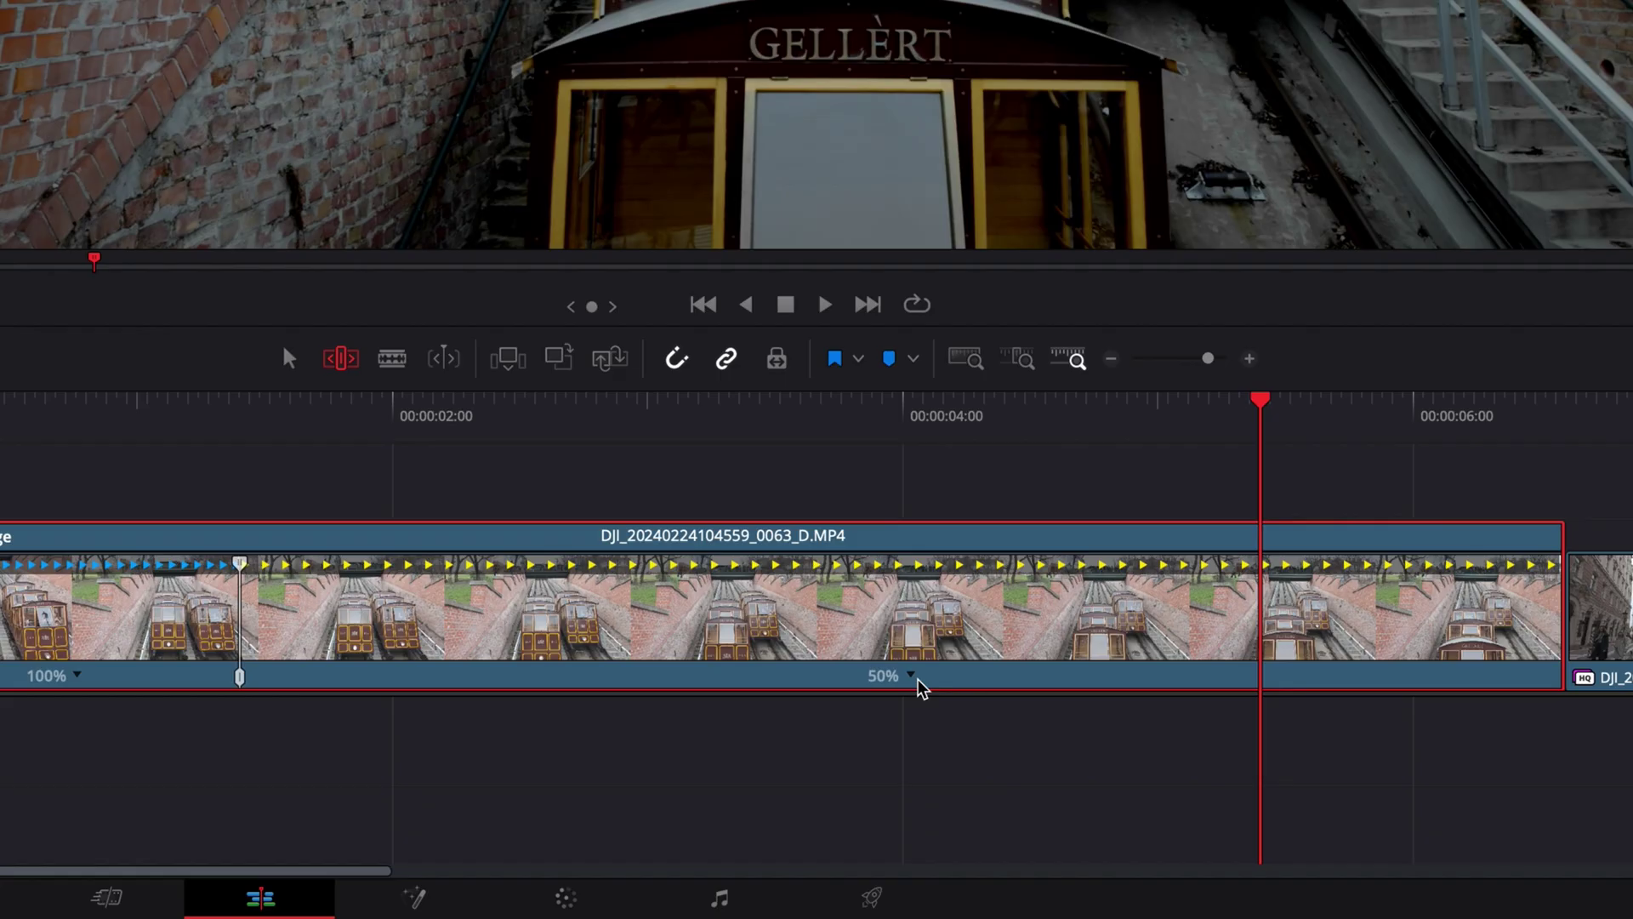
left_click(1070, 799)
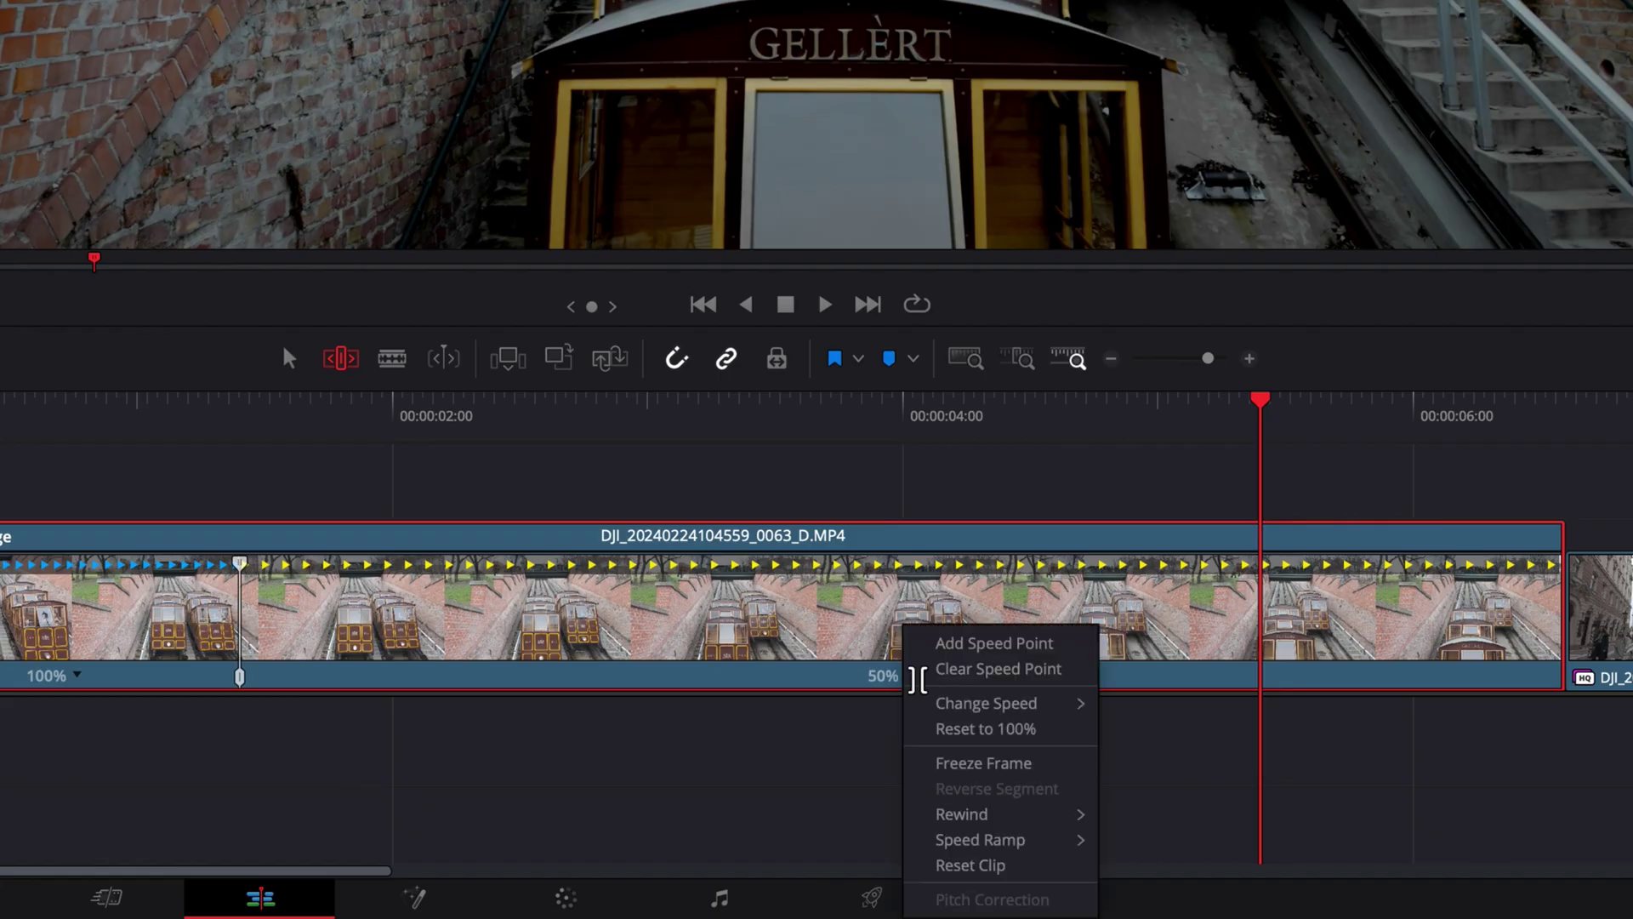
mouse_move(1000, 703)
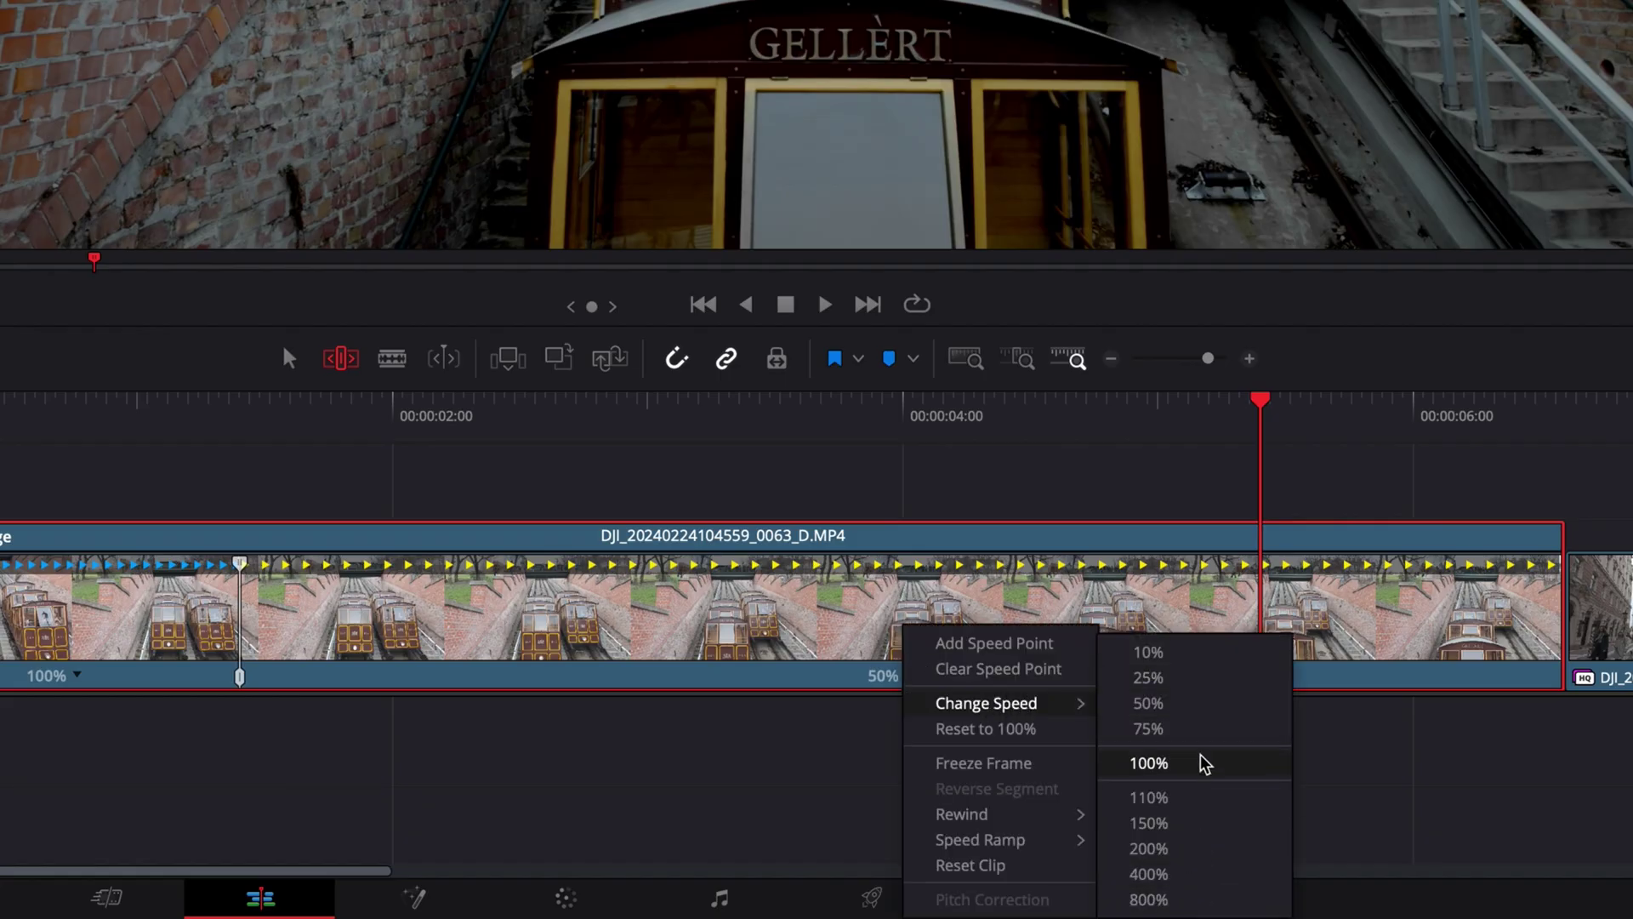
key("Escape")
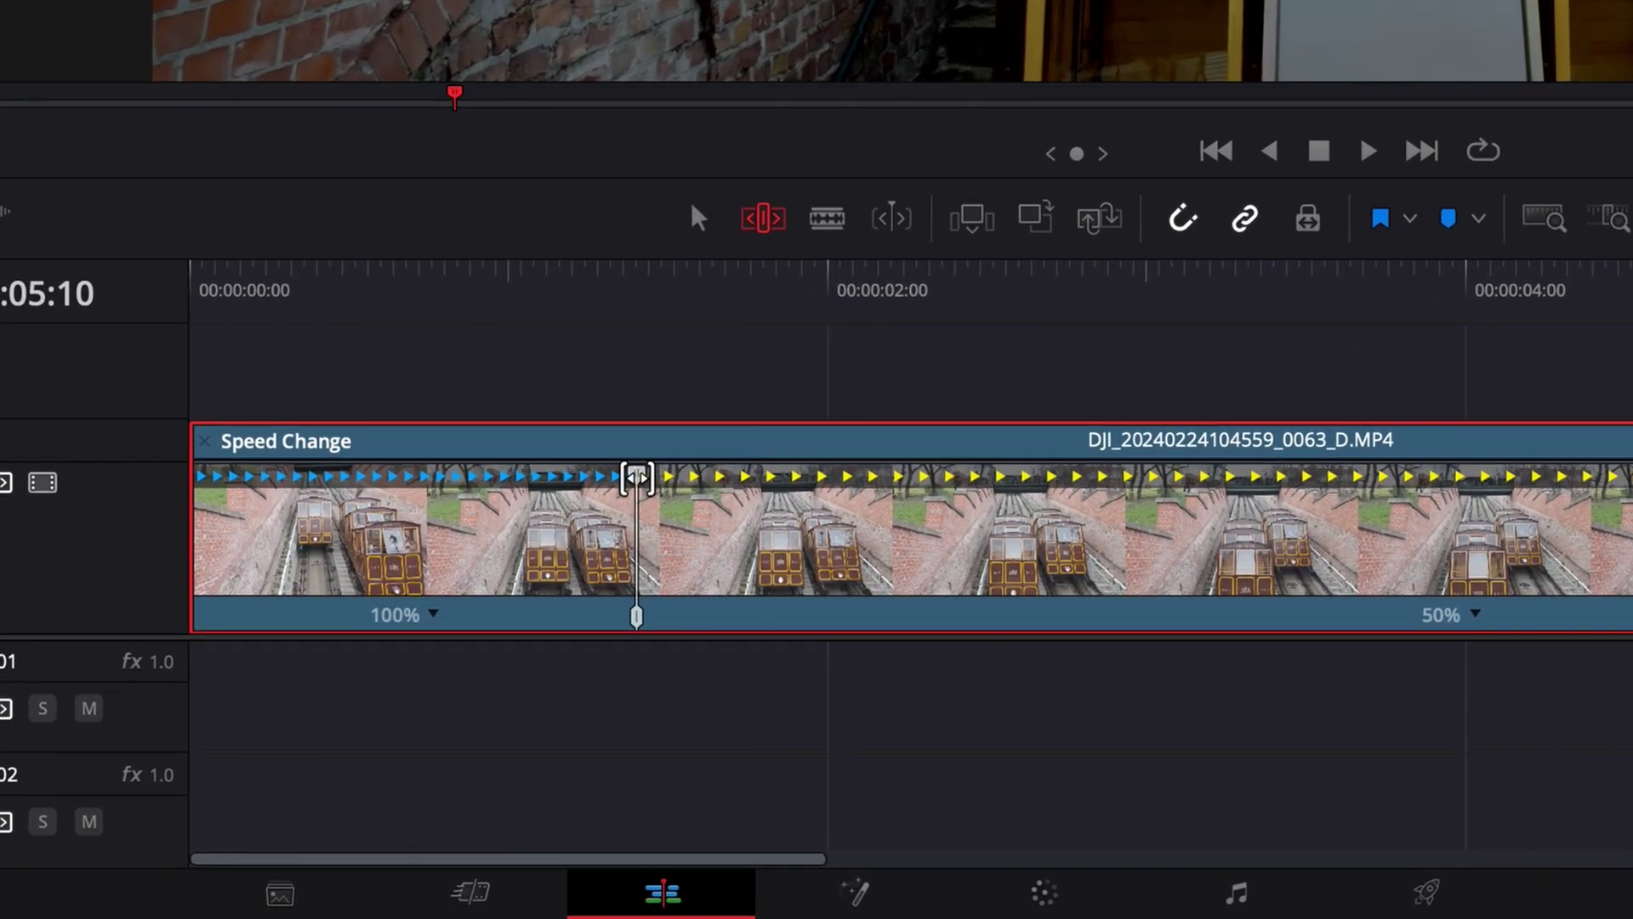
Try shifting the speed point on the funicular clip with its lower handle and its upper handle
left_click_drag(422, 609, 407, 609)
mouse_move(617, 476)
left_mouse_down()
mouse_move(540, 476)
mouse_move(611, 476)
left_mouse_up()
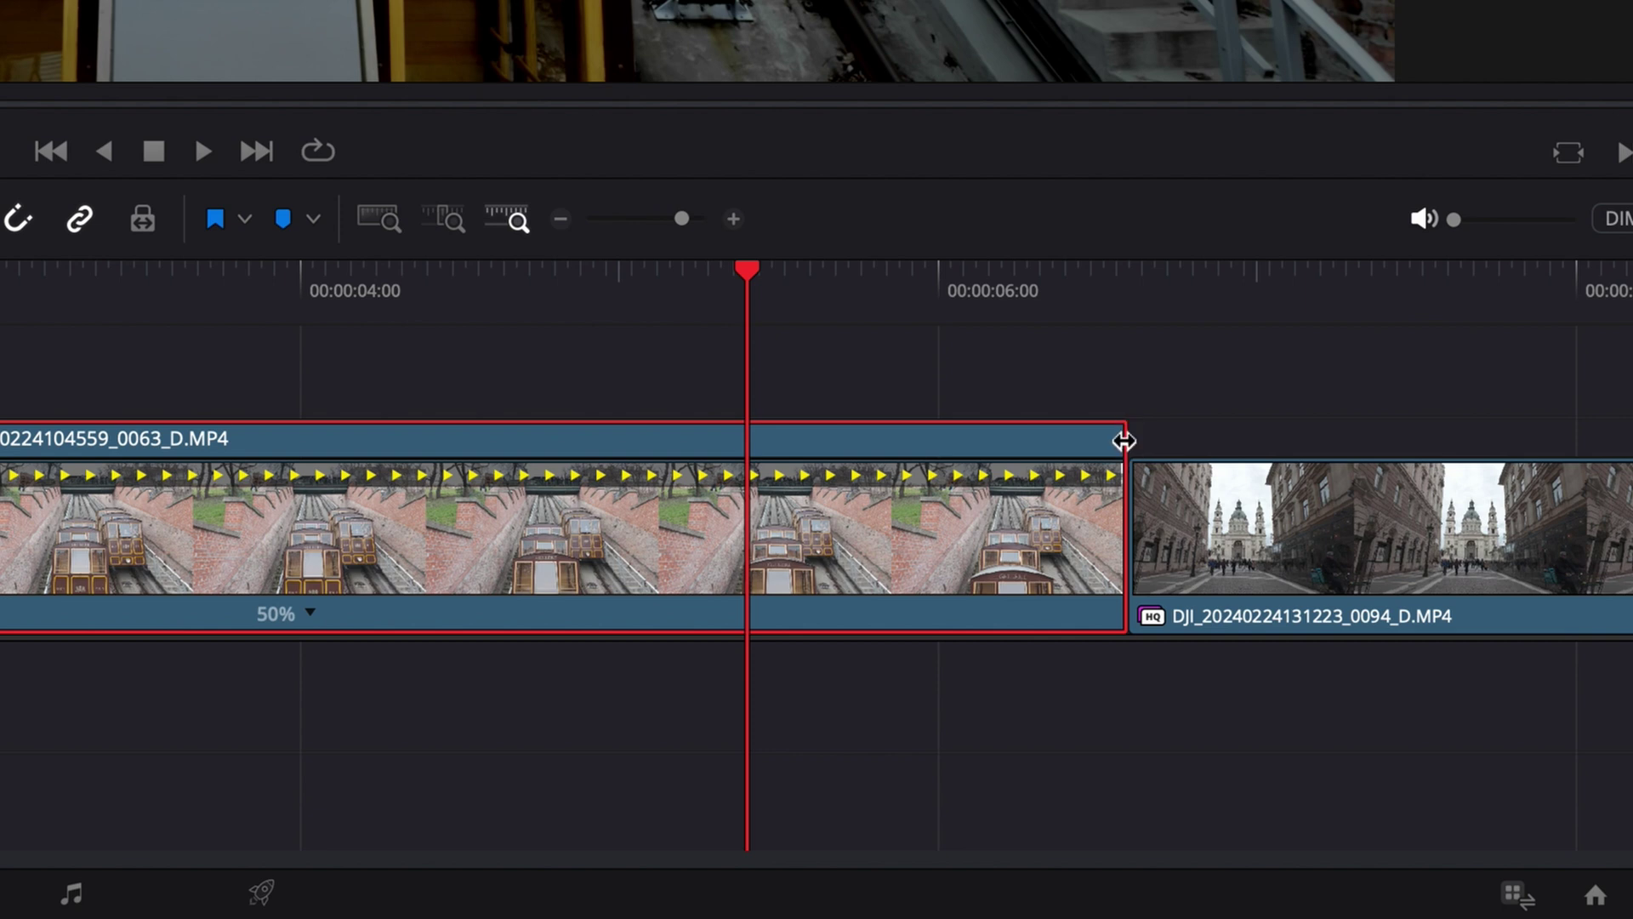
Try retiming the segment after the speed point to 57% by pulling in the clip's end, and vary its speed on the Retime Speed curve
left_click_drag(1123, 441, 916, 447)
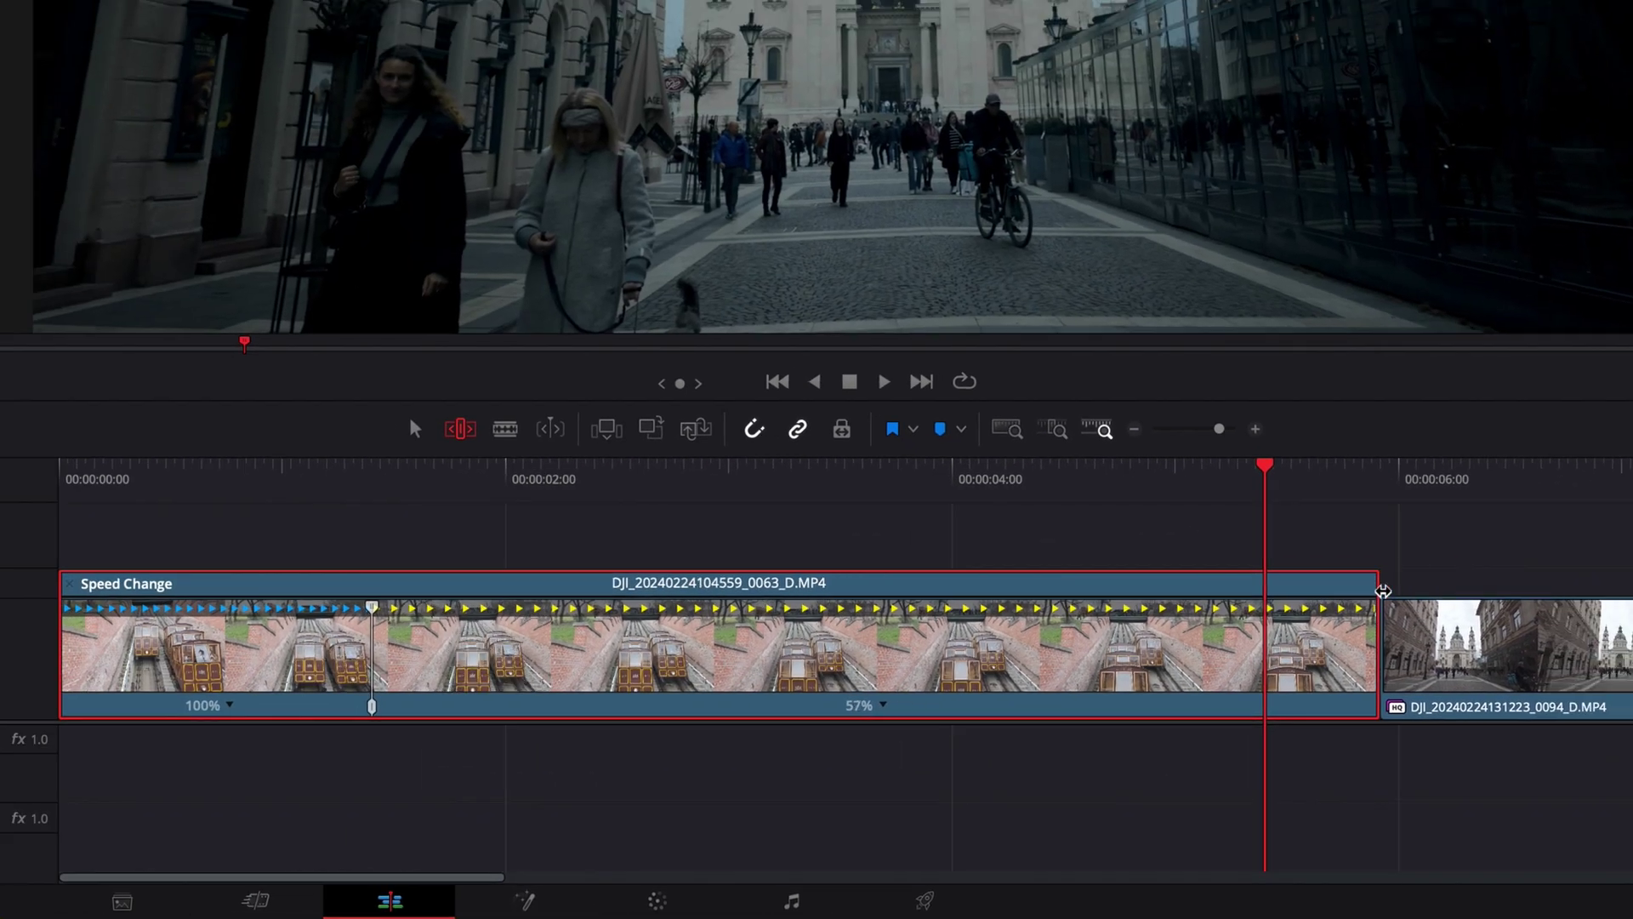
left_click_drag(1383, 591, 1475, 599)
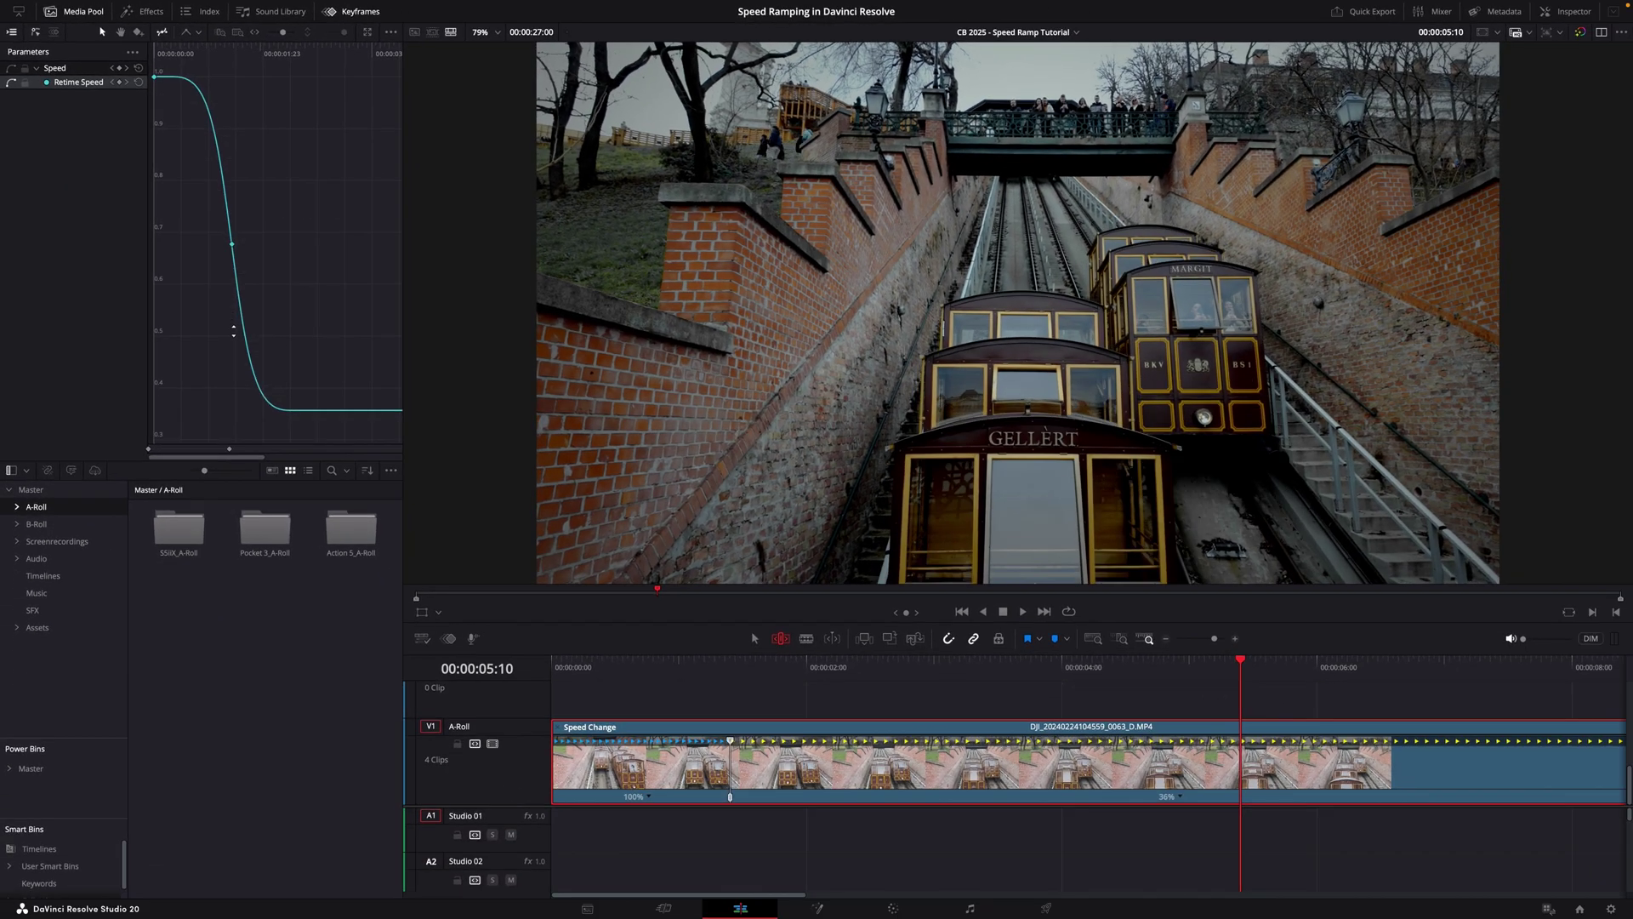
left_click_drag(234, 331, 235, 223)
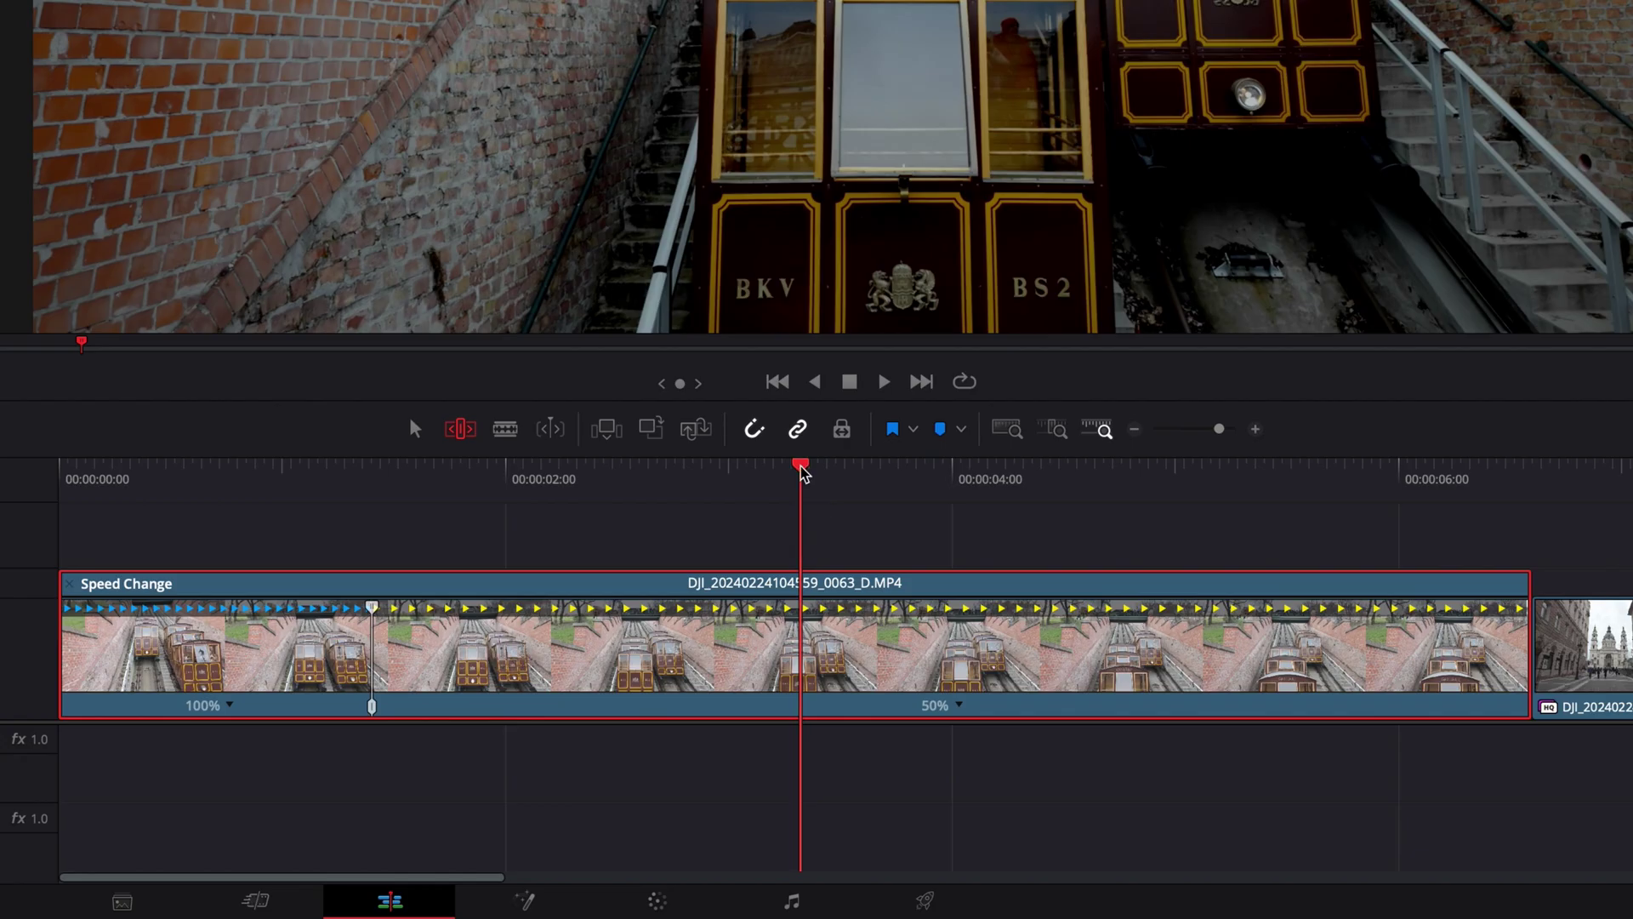
Enter a Change Speed of 50% for the segment after the speed point in the funicular clip's Speed Change settings in the inspector
left_click_drag(800, 471, 854, 512)
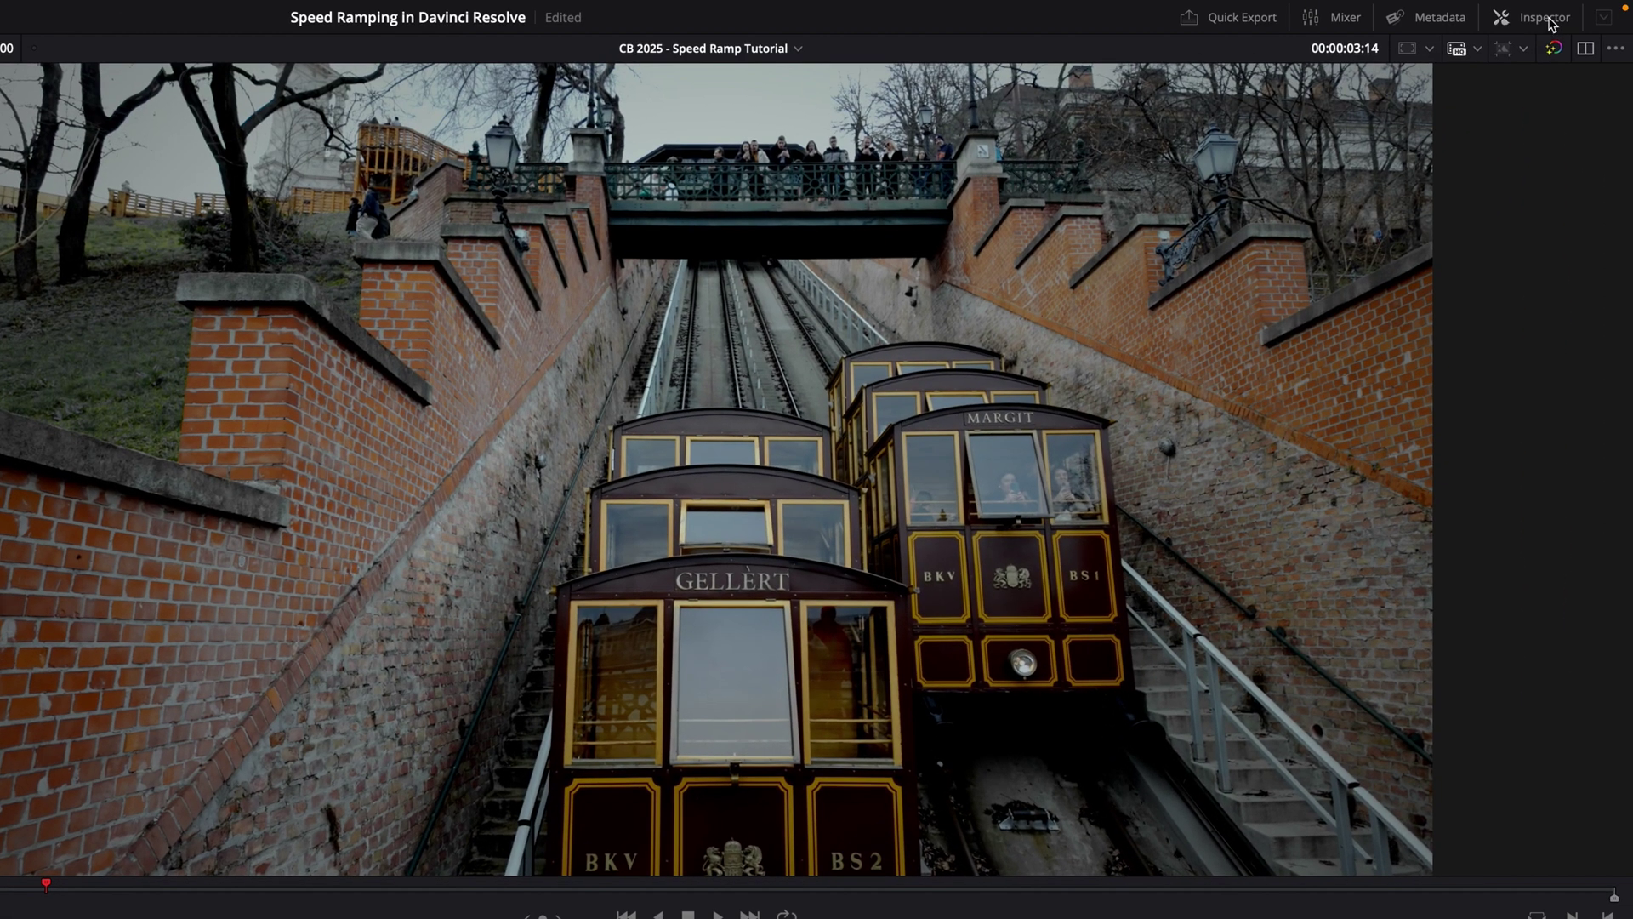
left_click(1548, 19)
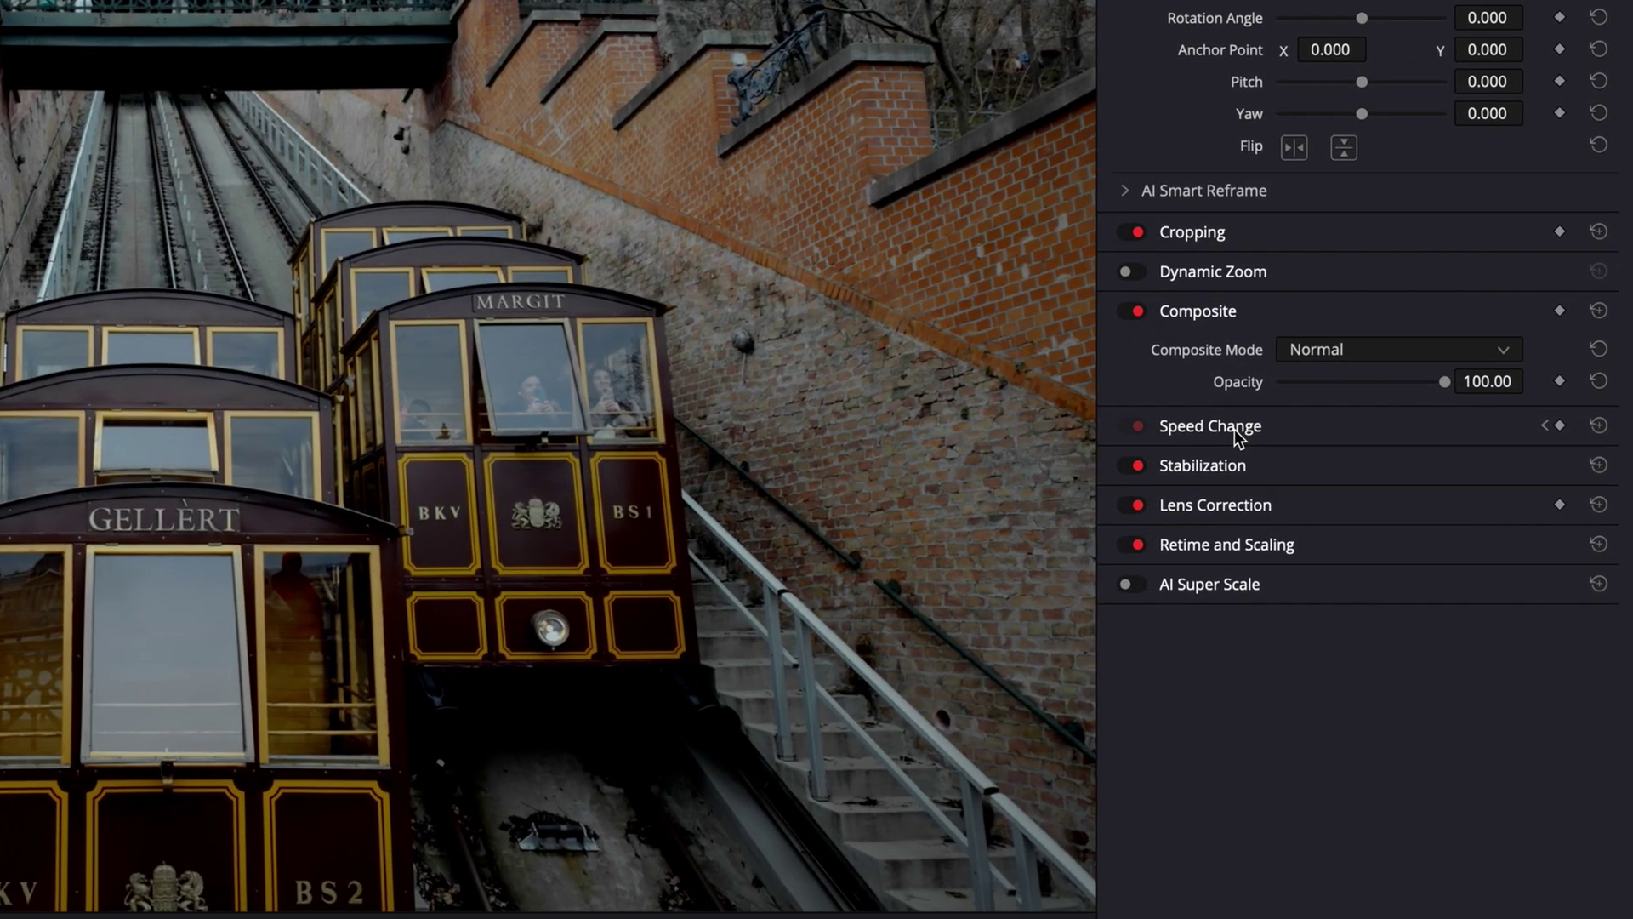
left_click(1233, 428)
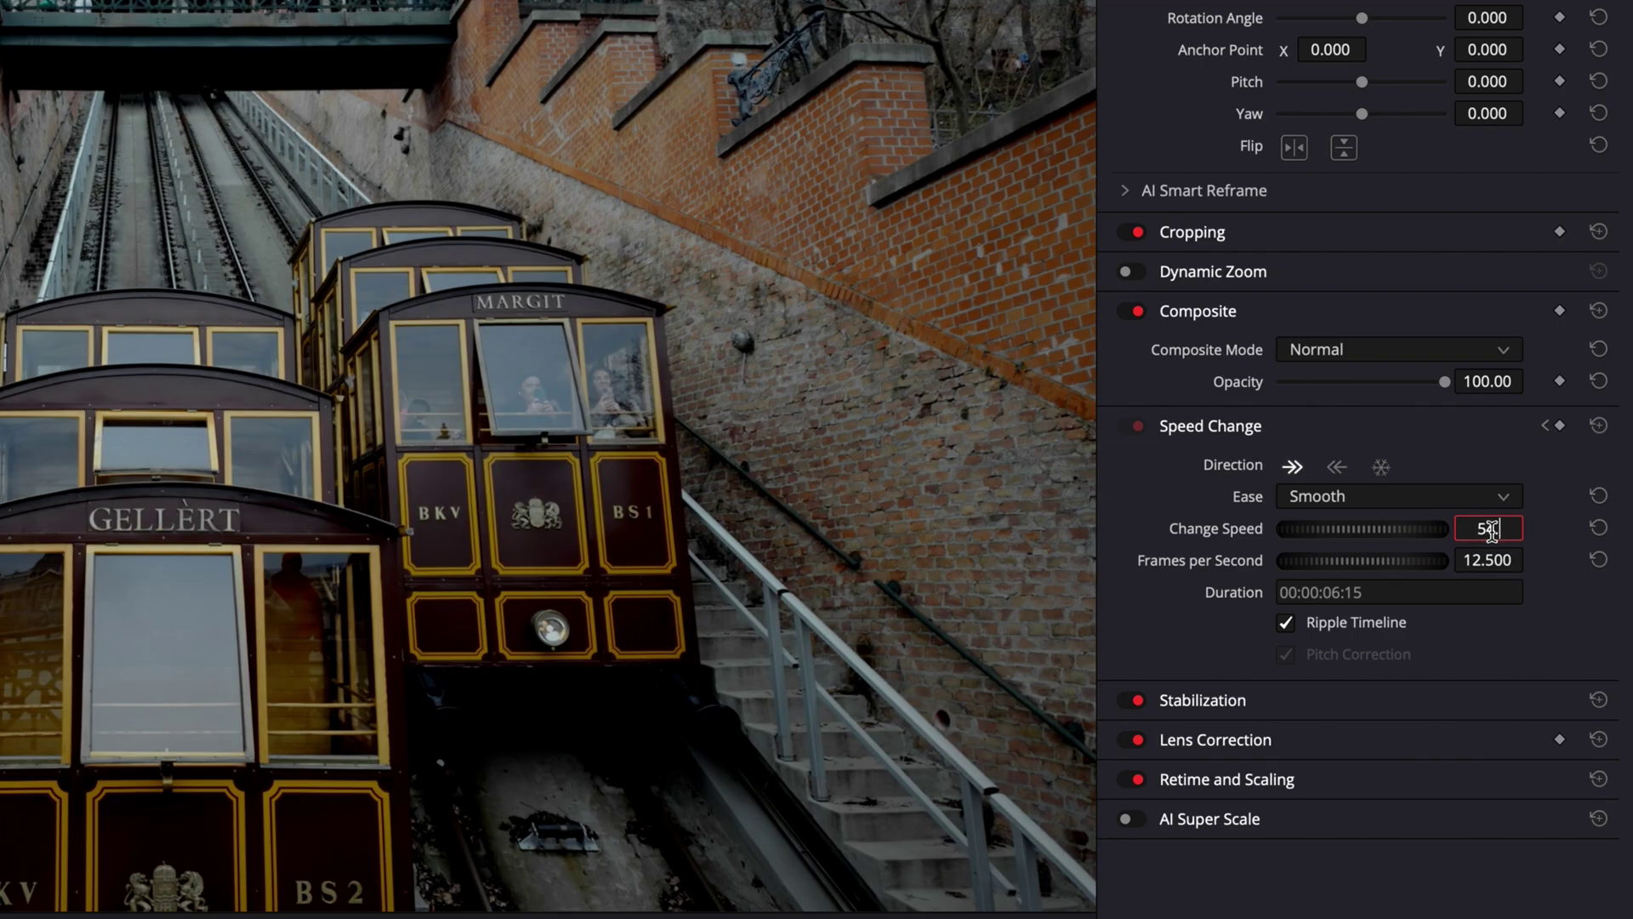
key("Return")
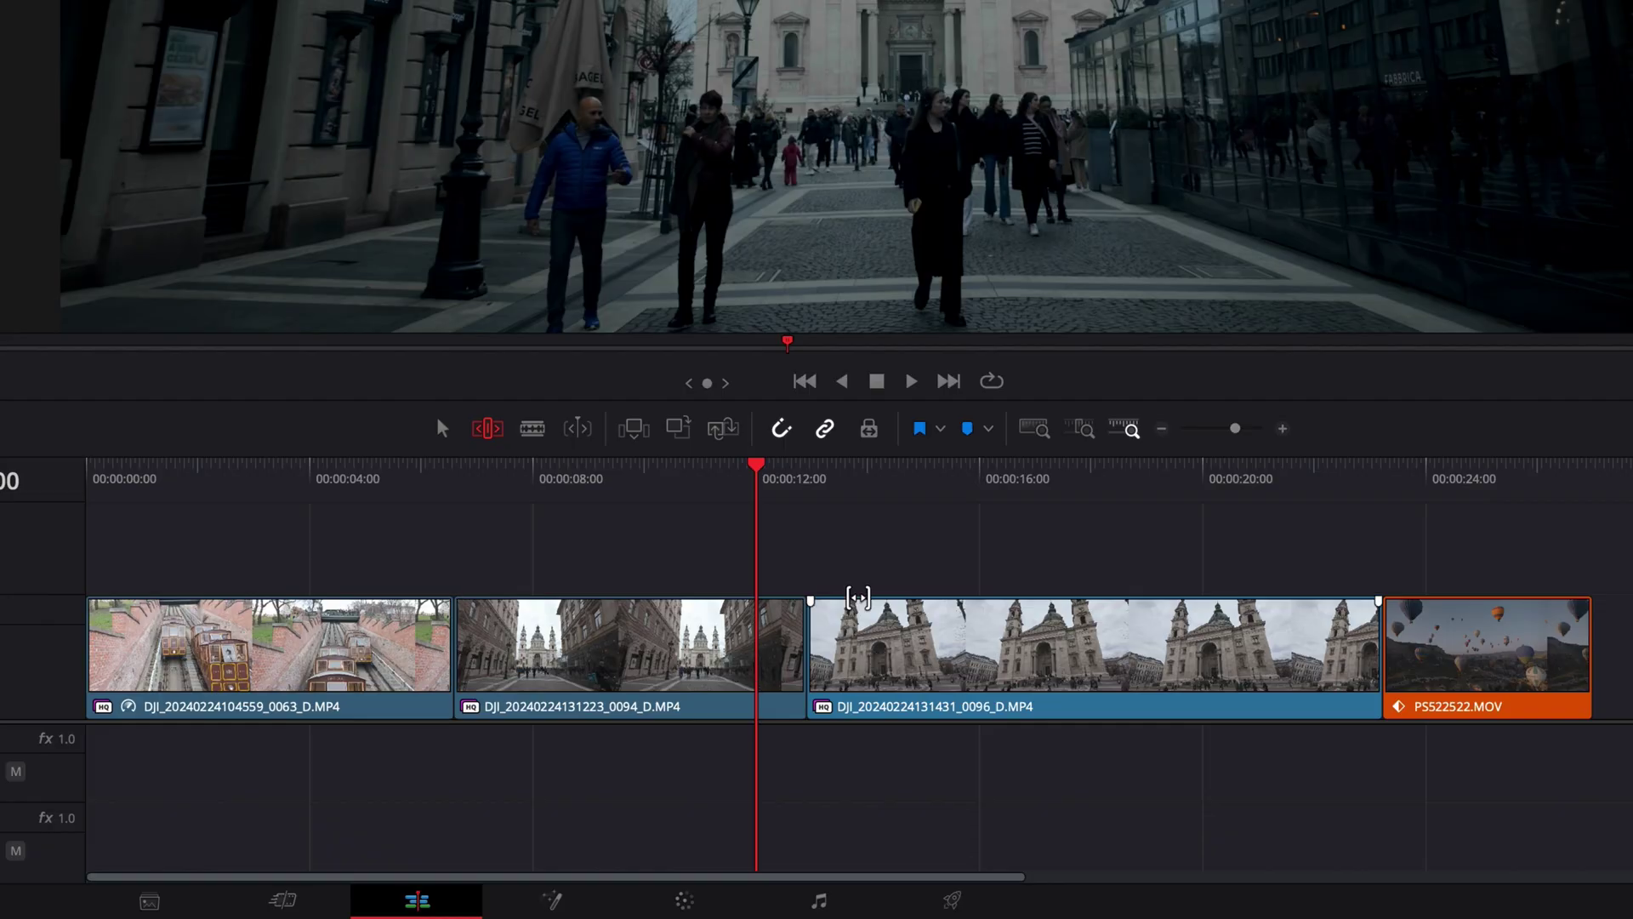
left_click_drag(758, 465, 775, 501)
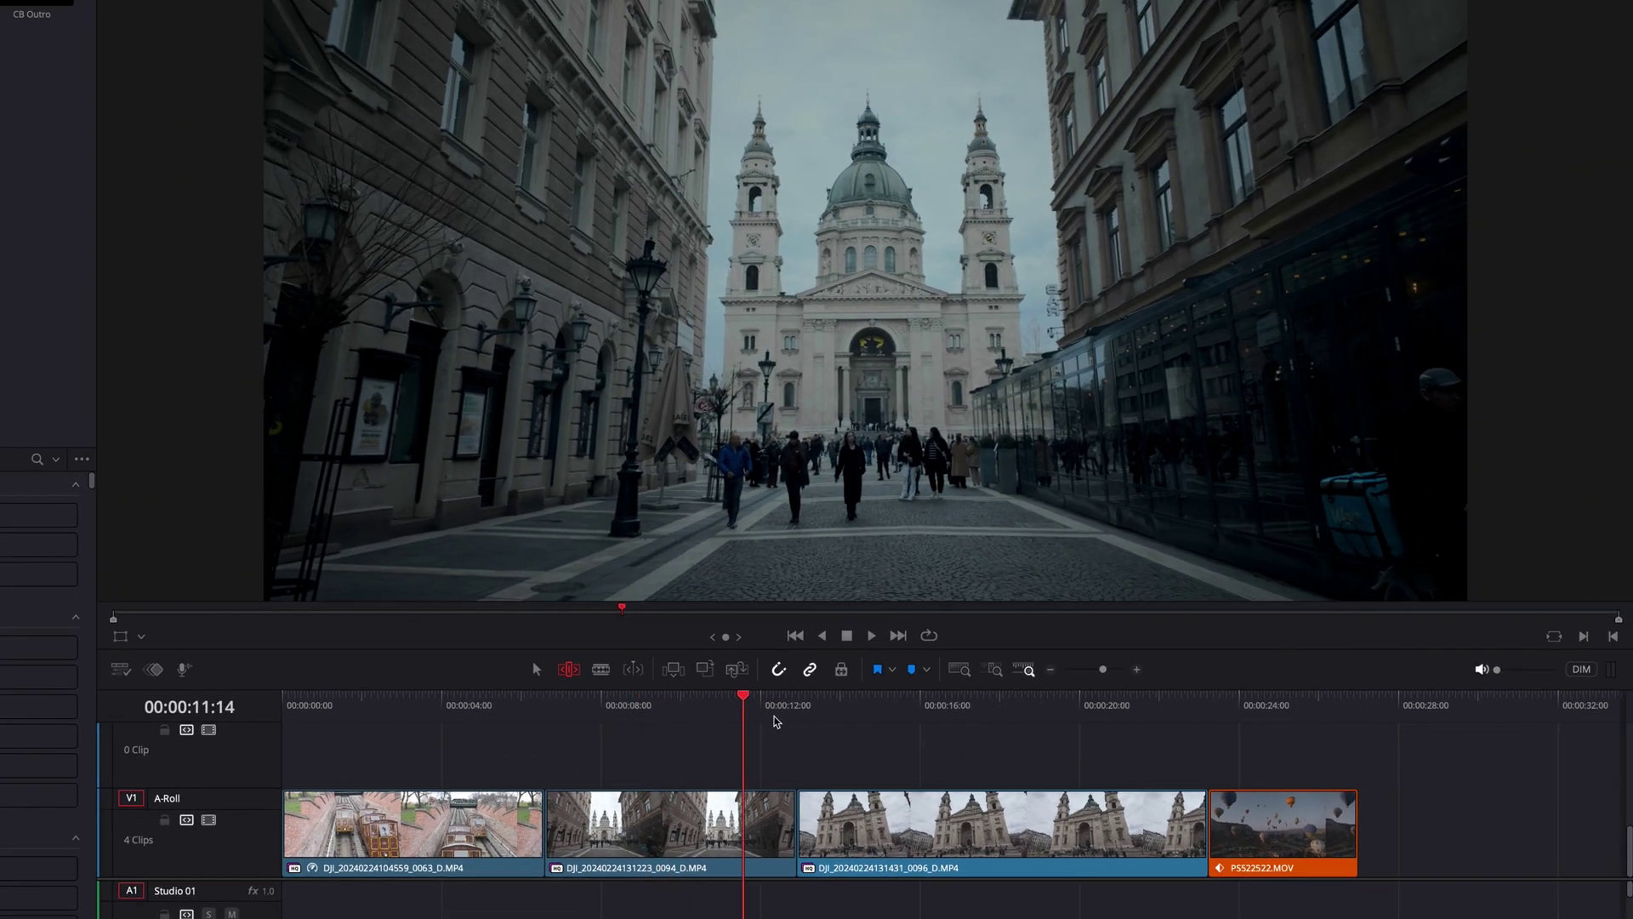
mouse_move(776, 722)
left_mouse_down()
mouse_move(912, 721)
mouse_move(771, 721)
left_mouse_up()
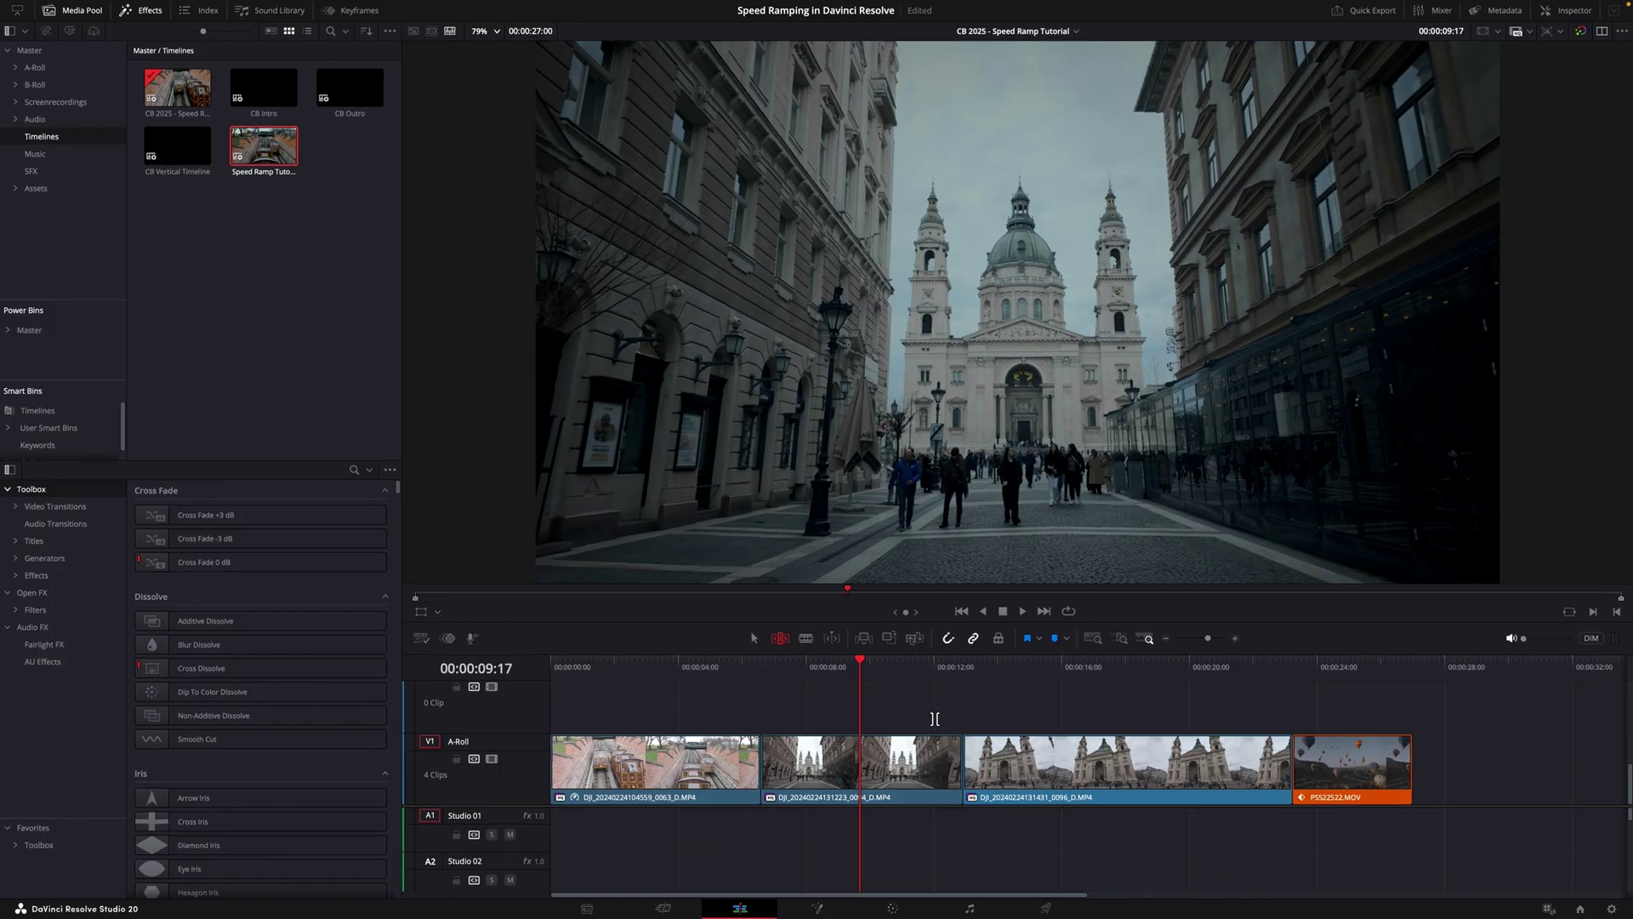
right_click(895, 771)
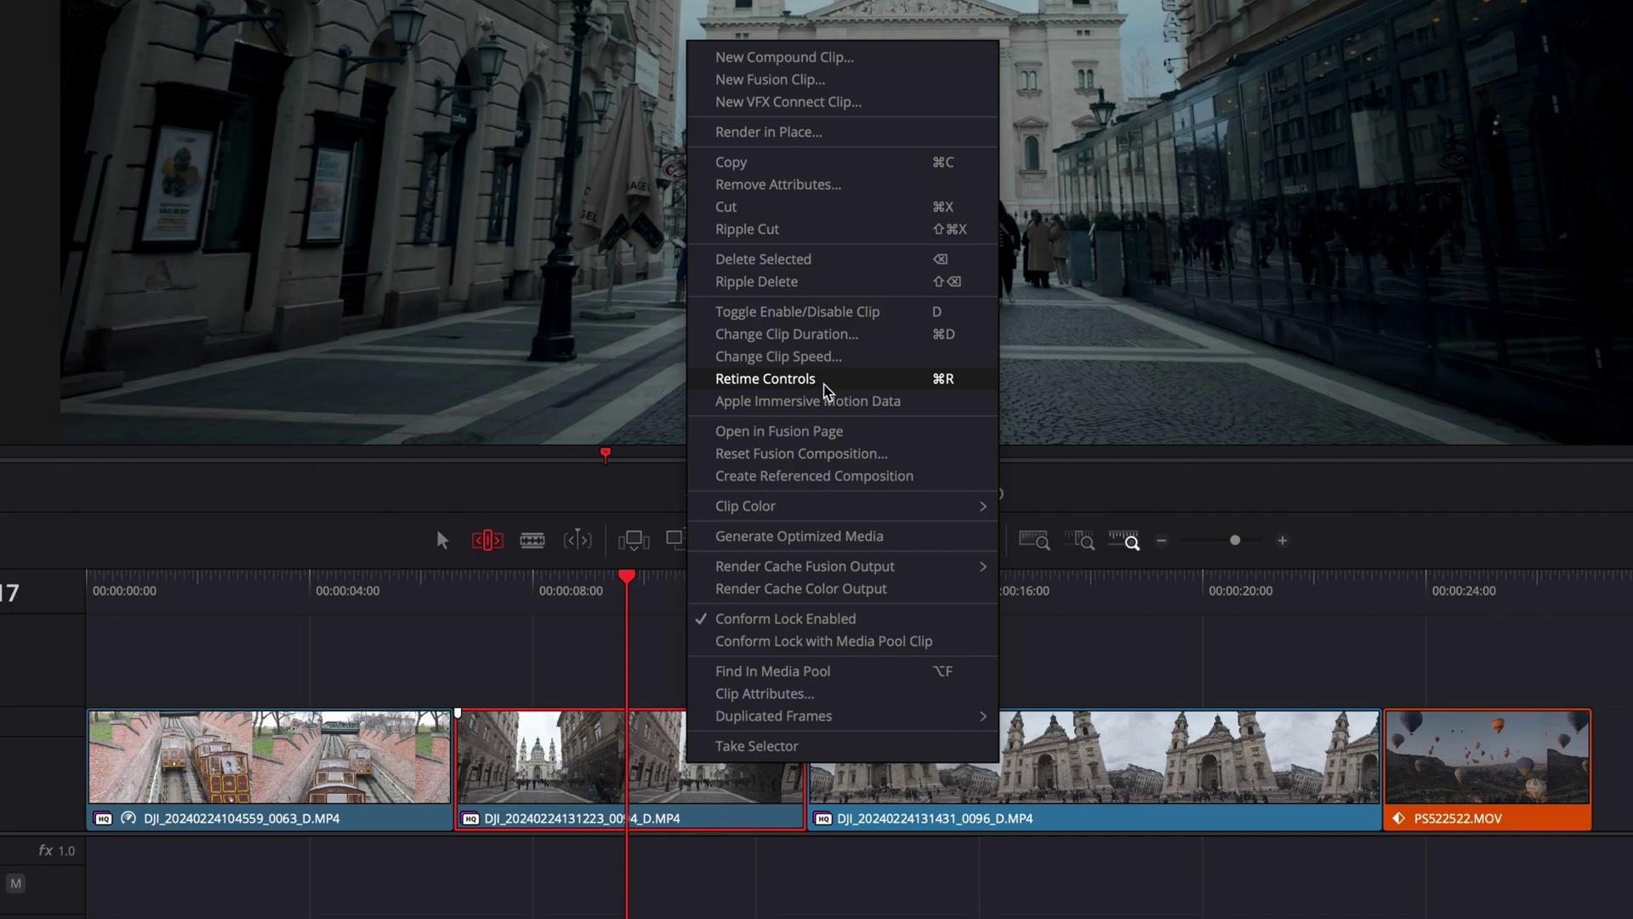
left_click(824, 390)
left_click(910, 734)
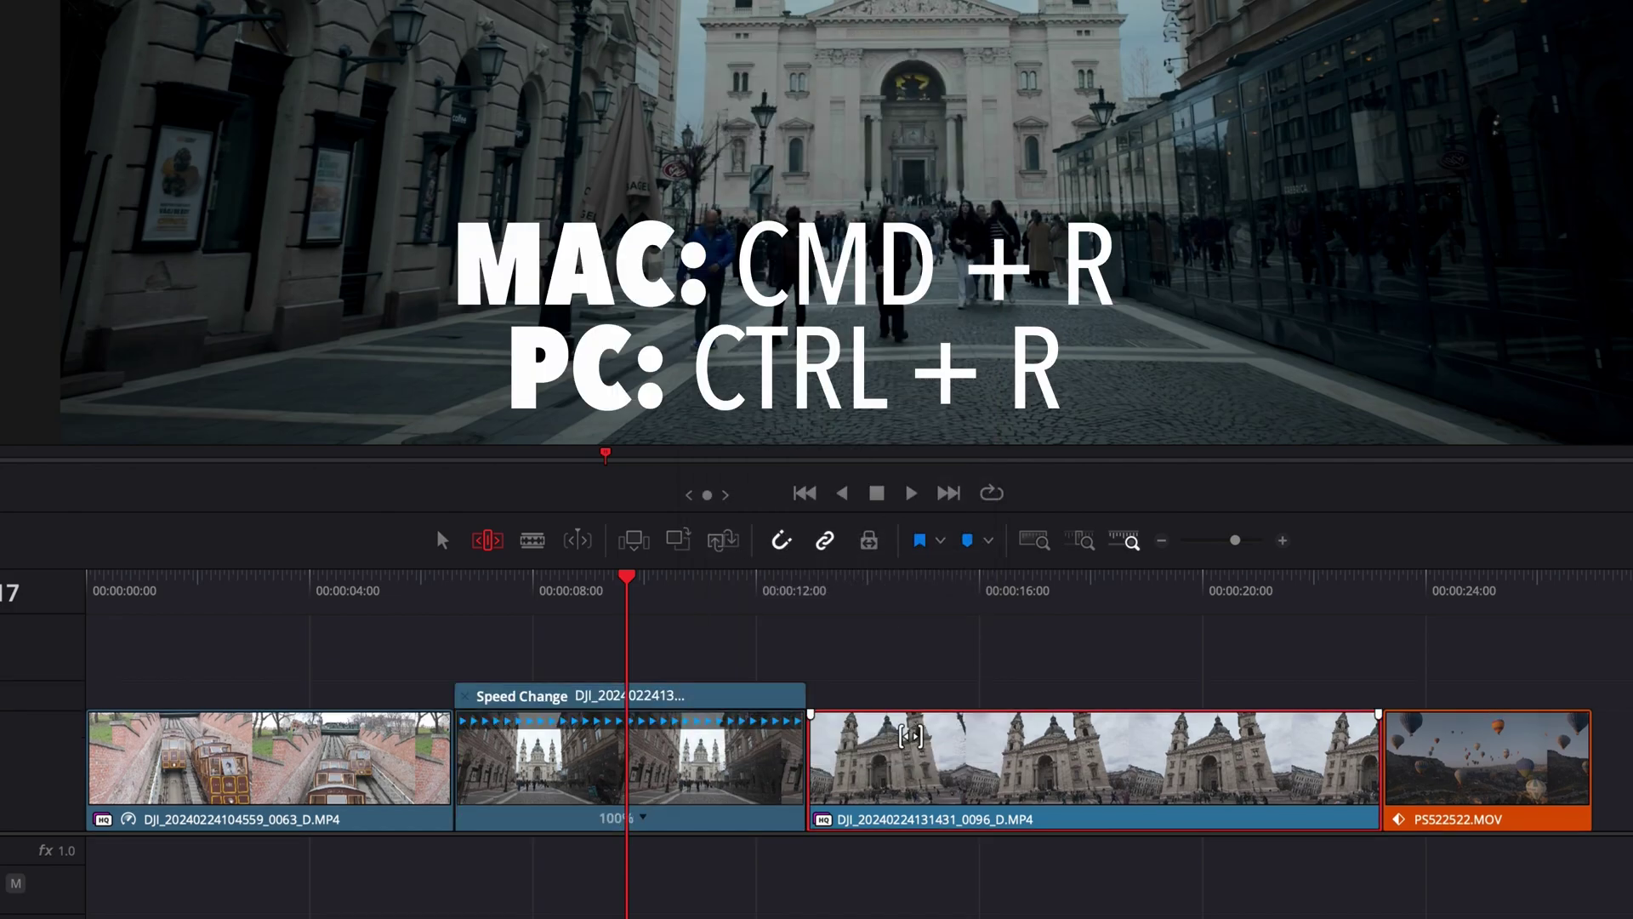
key("ctrl+r")
Add a speed point near the start of the second clip, just before 00:00:08:00
left_click(460, 578)
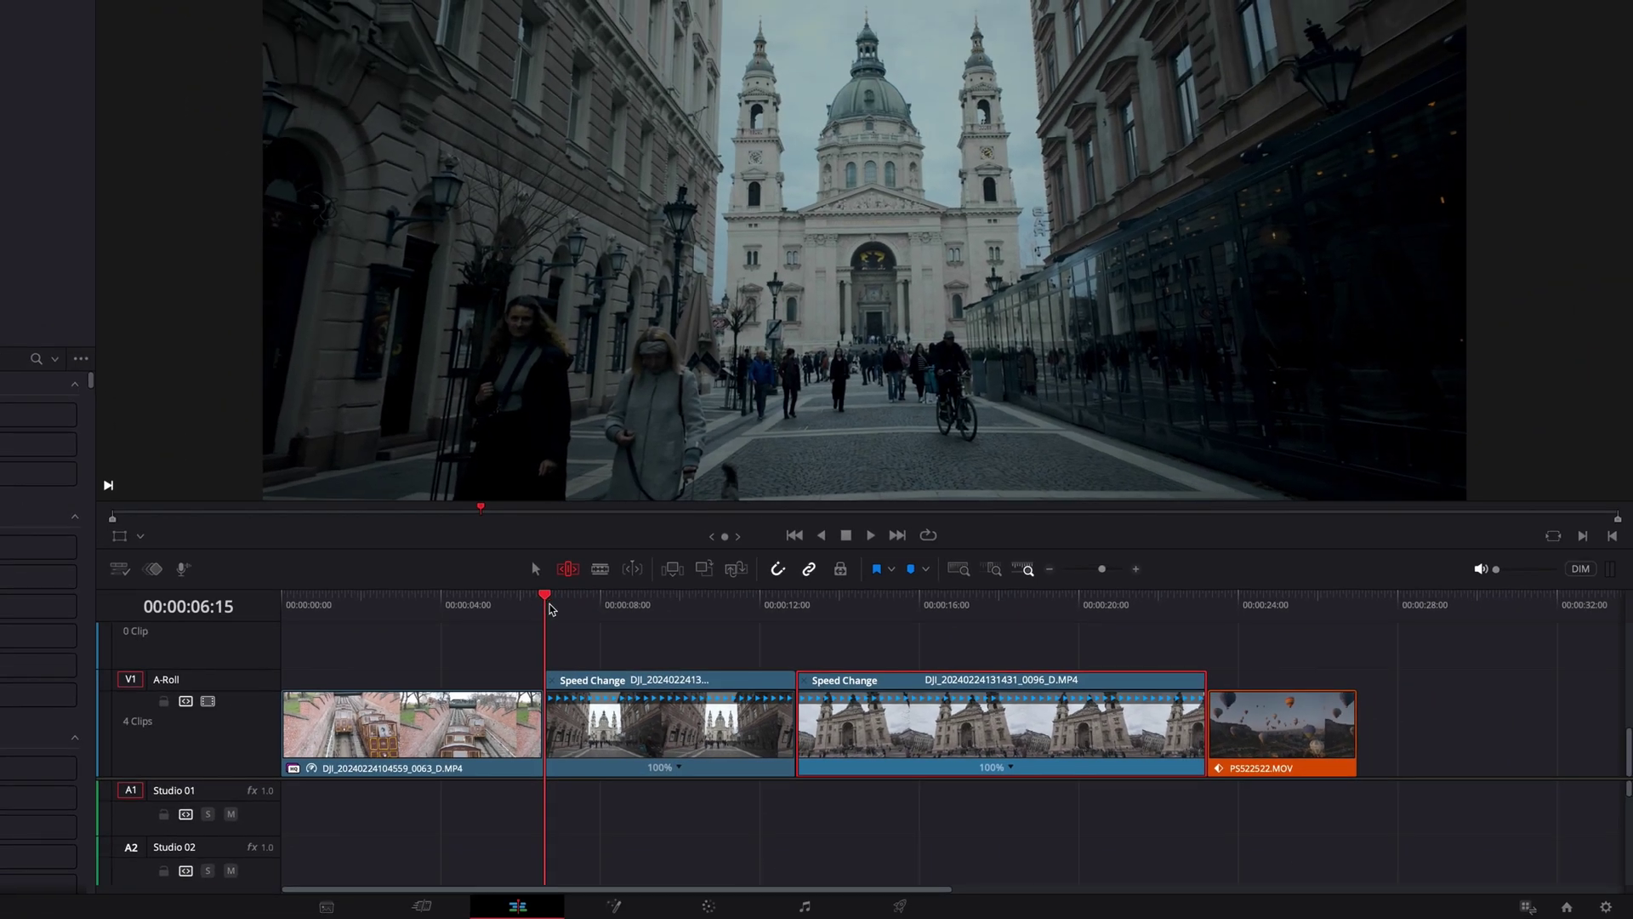
left_click_drag(549, 609, 596, 608)
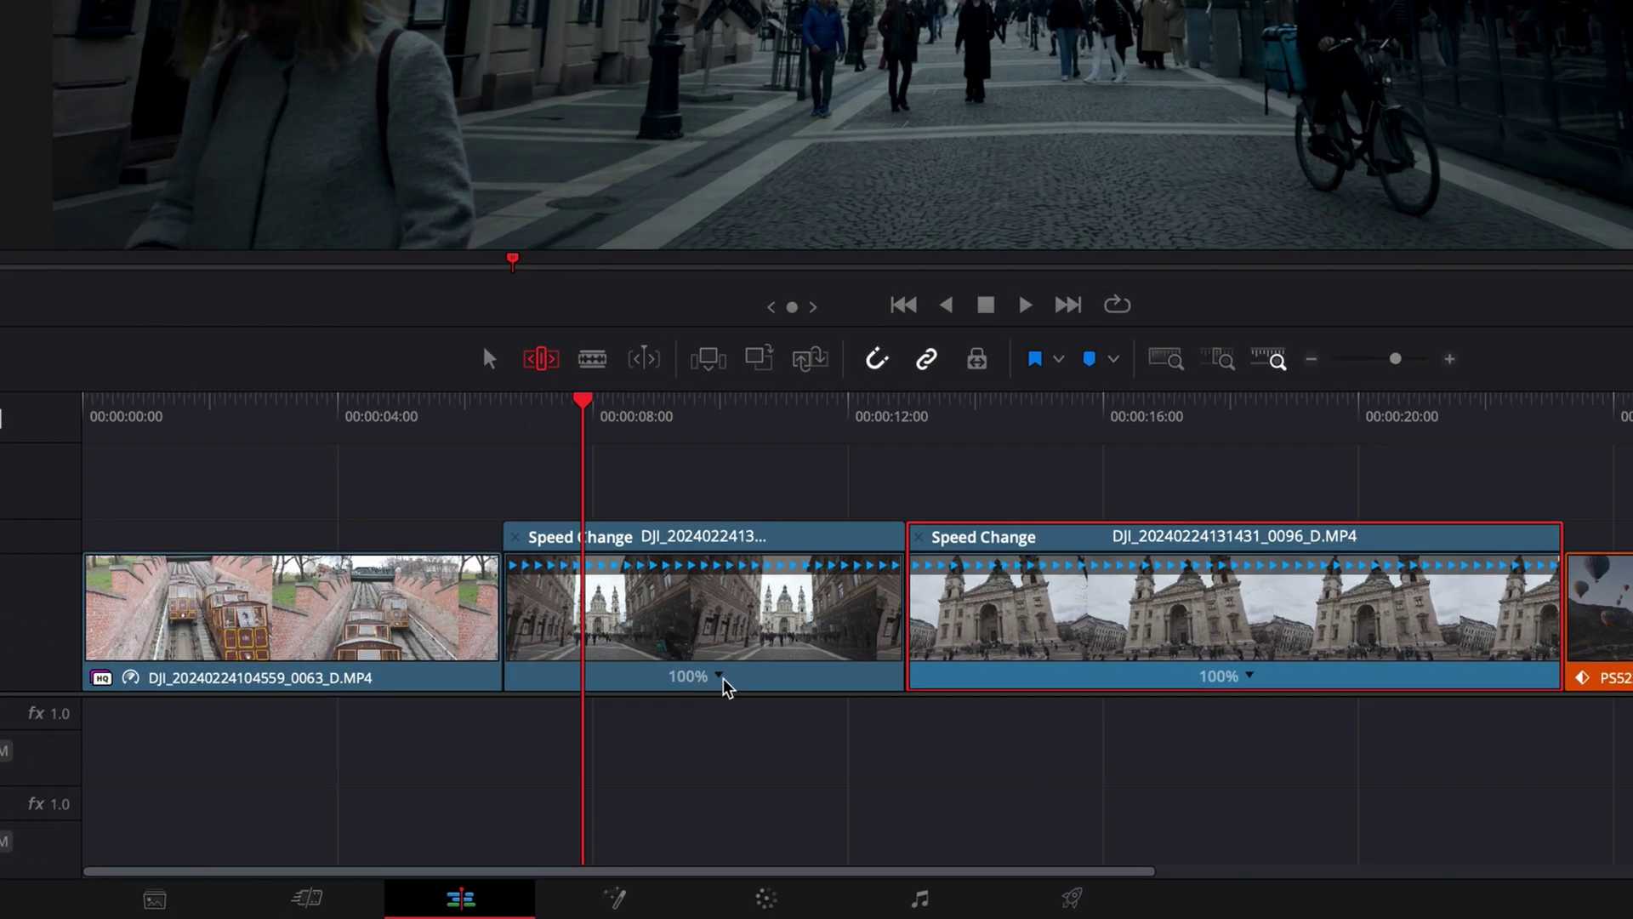
left_click(719, 676)
left_click(784, 652)
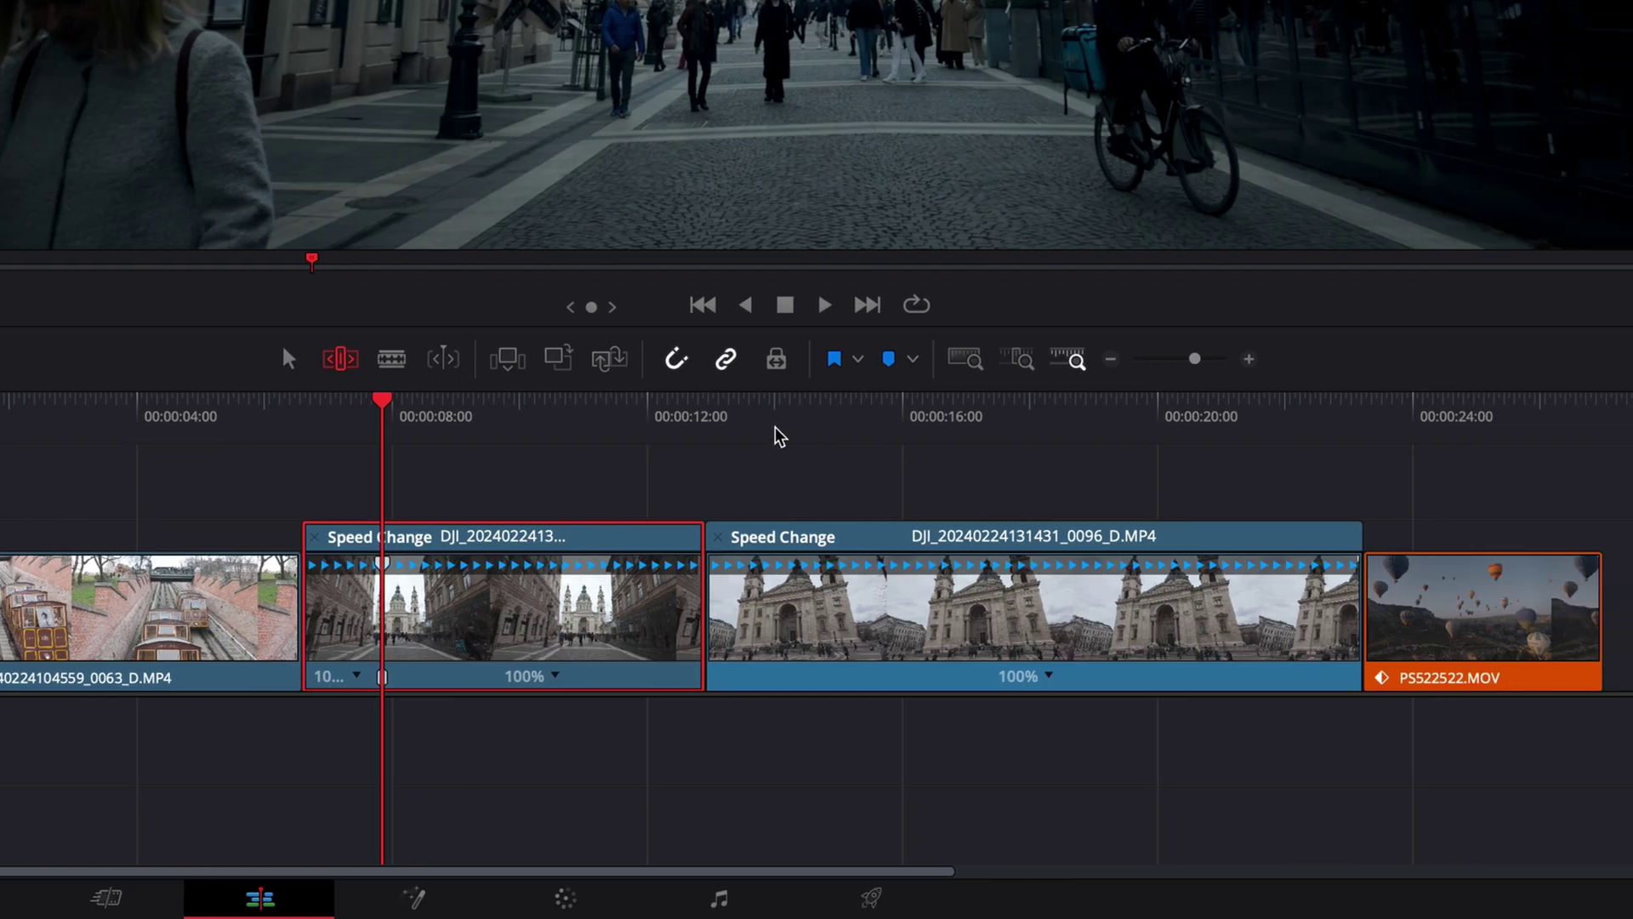
Add a speed point near the end of the third clip, at about 00:00:21:10
left_click_drag(725, 424, 1250, 438)
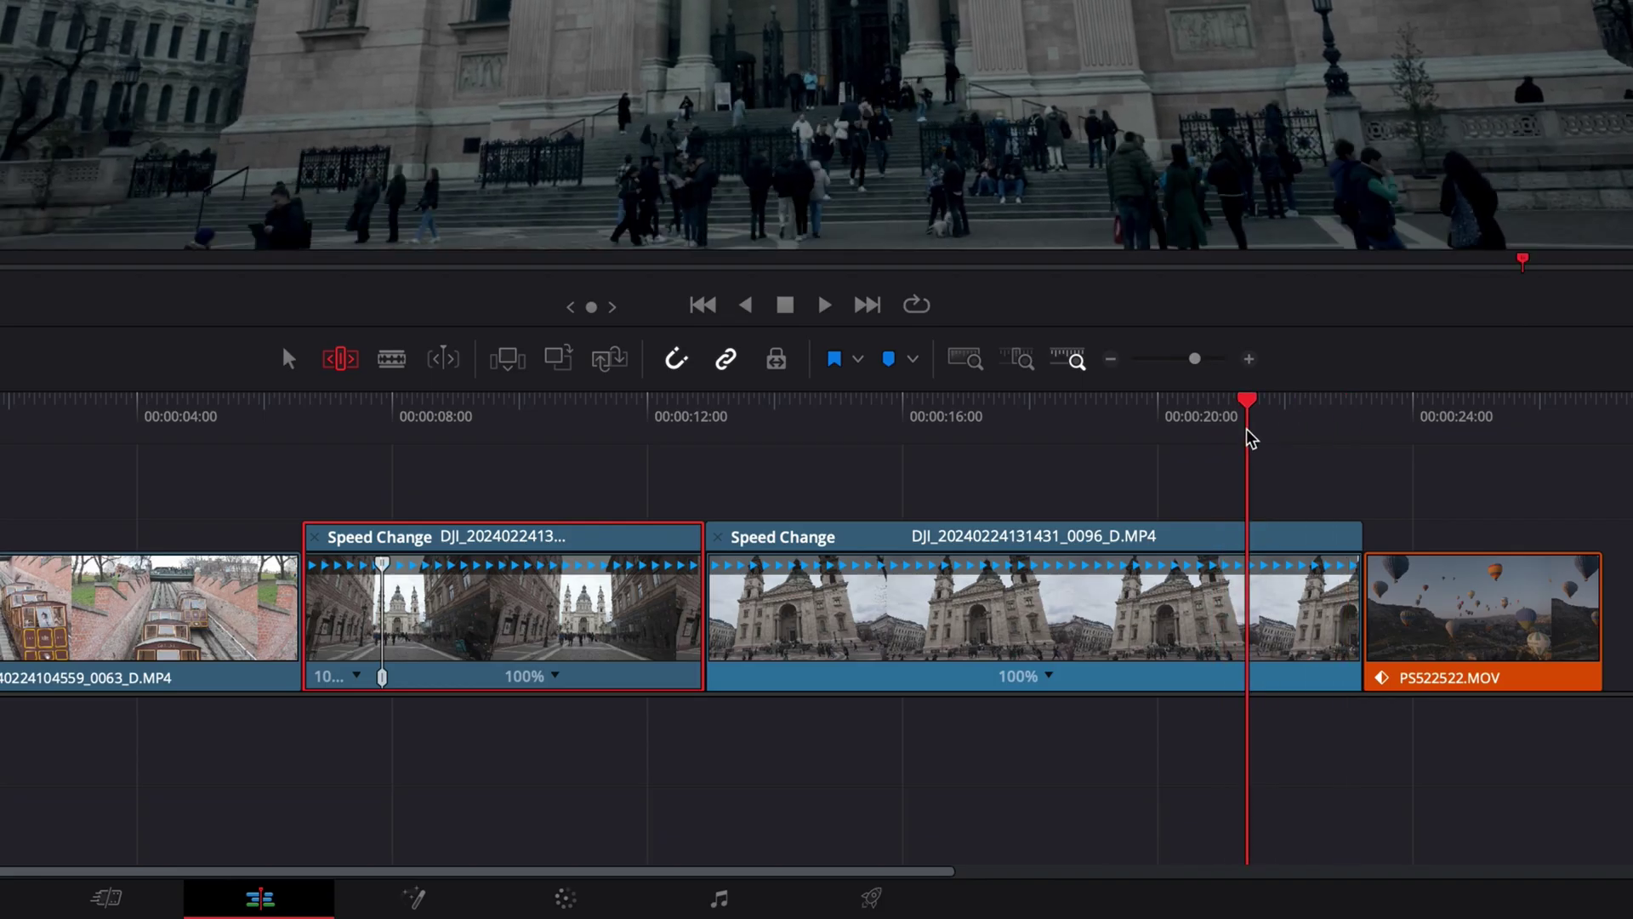
left_click(1048, 675)
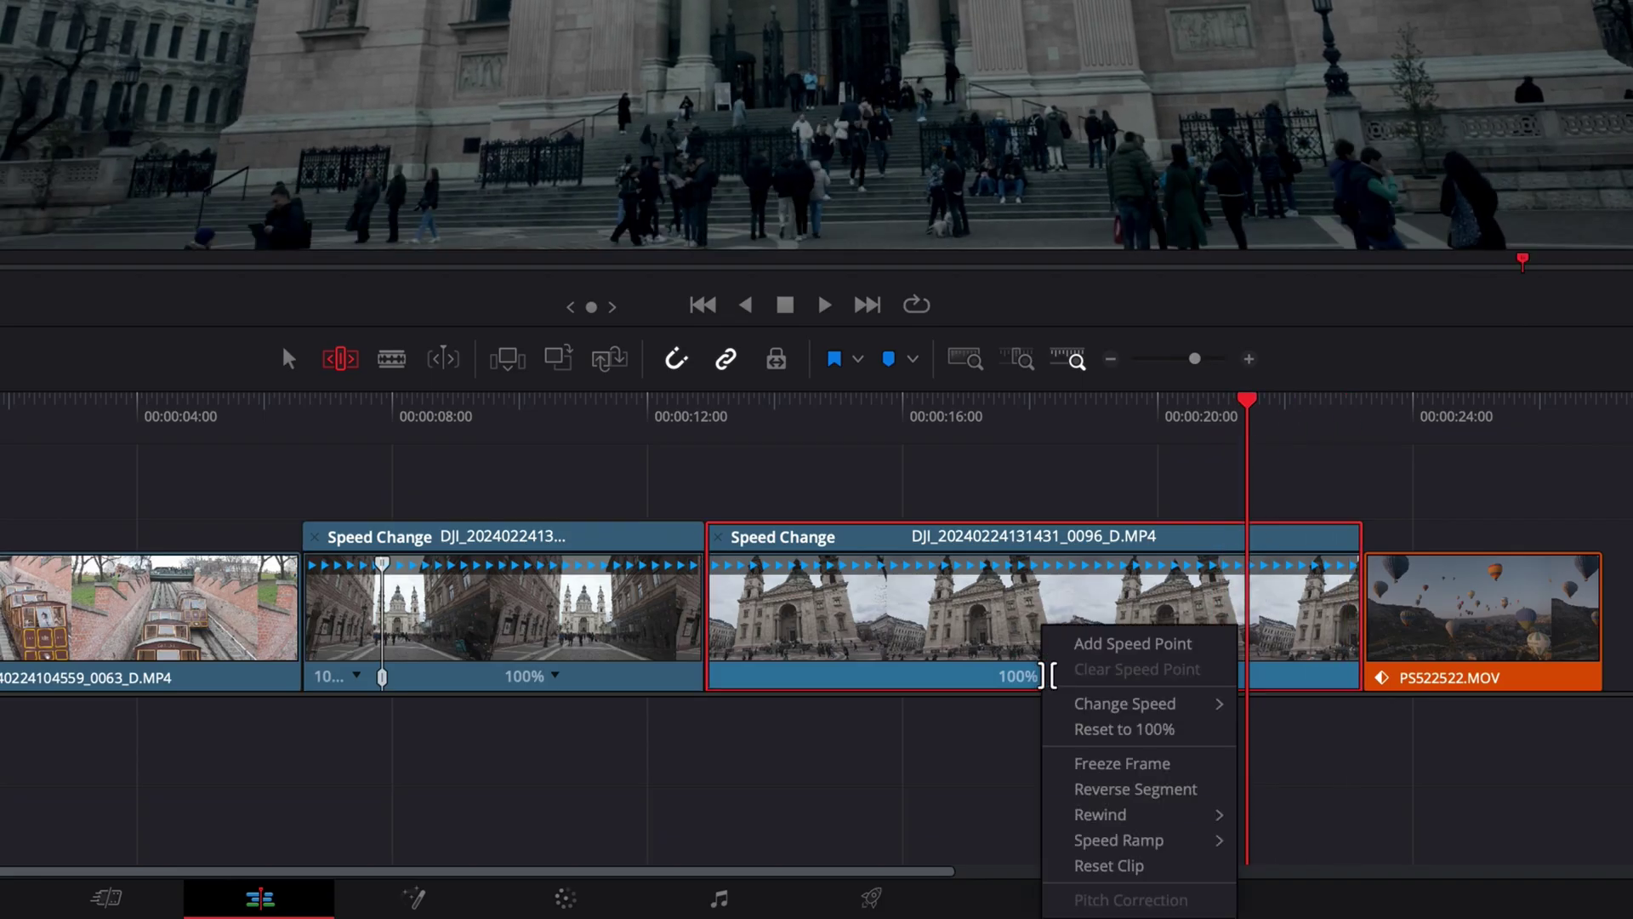
left_click(1107, 644)
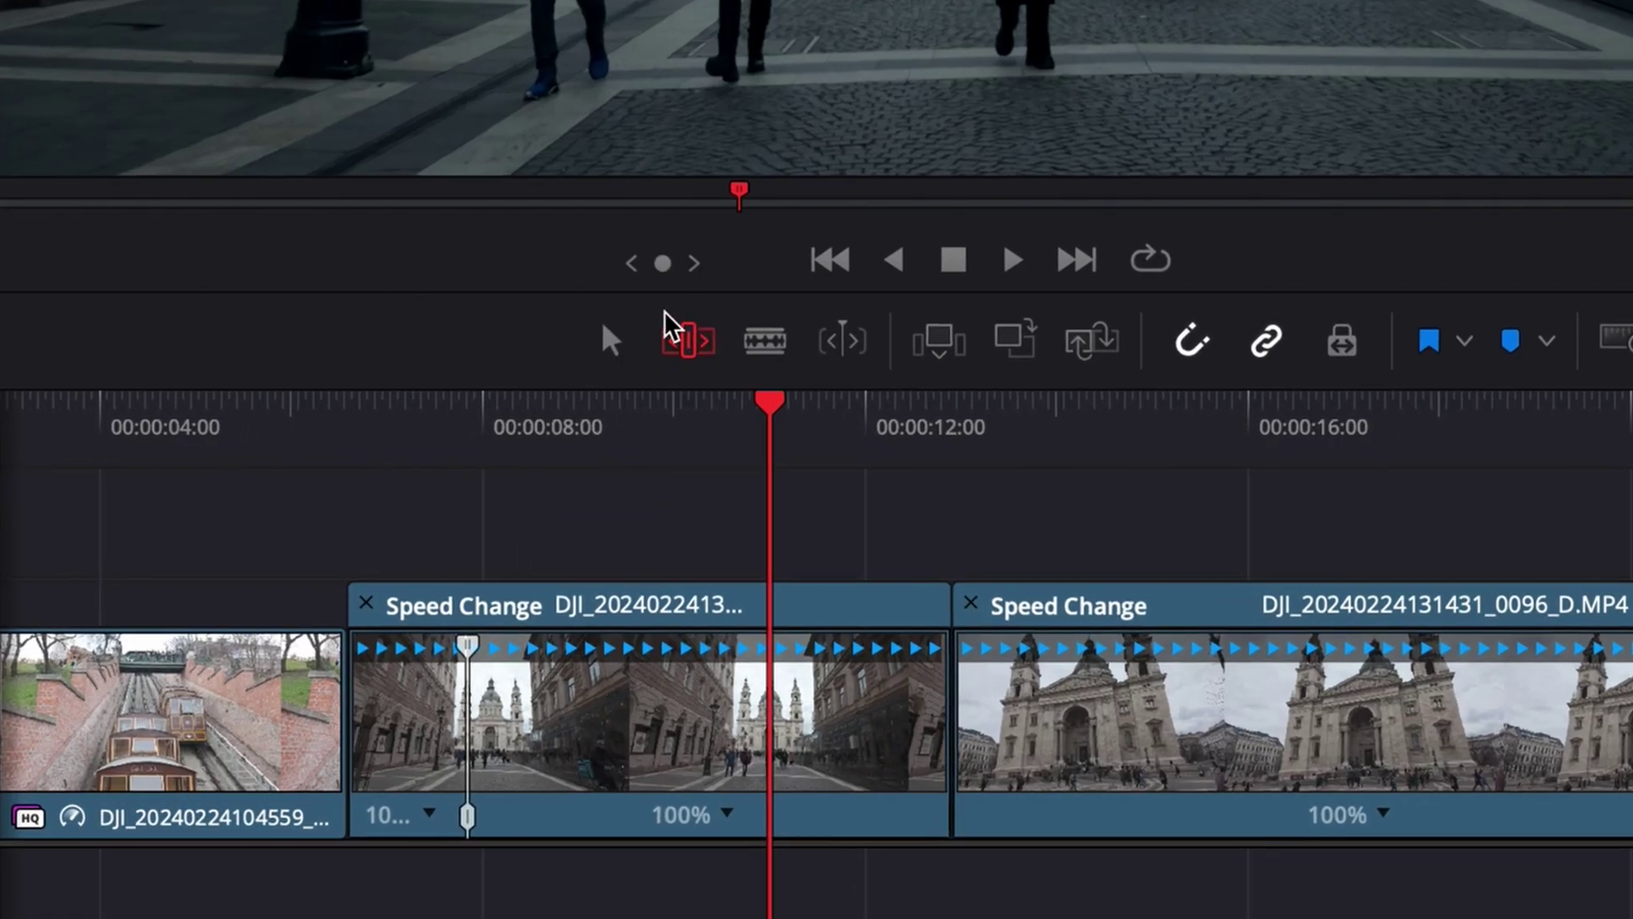
Set the speed of the second clip's segment before its speed point to 50%
left_click(421, 446)
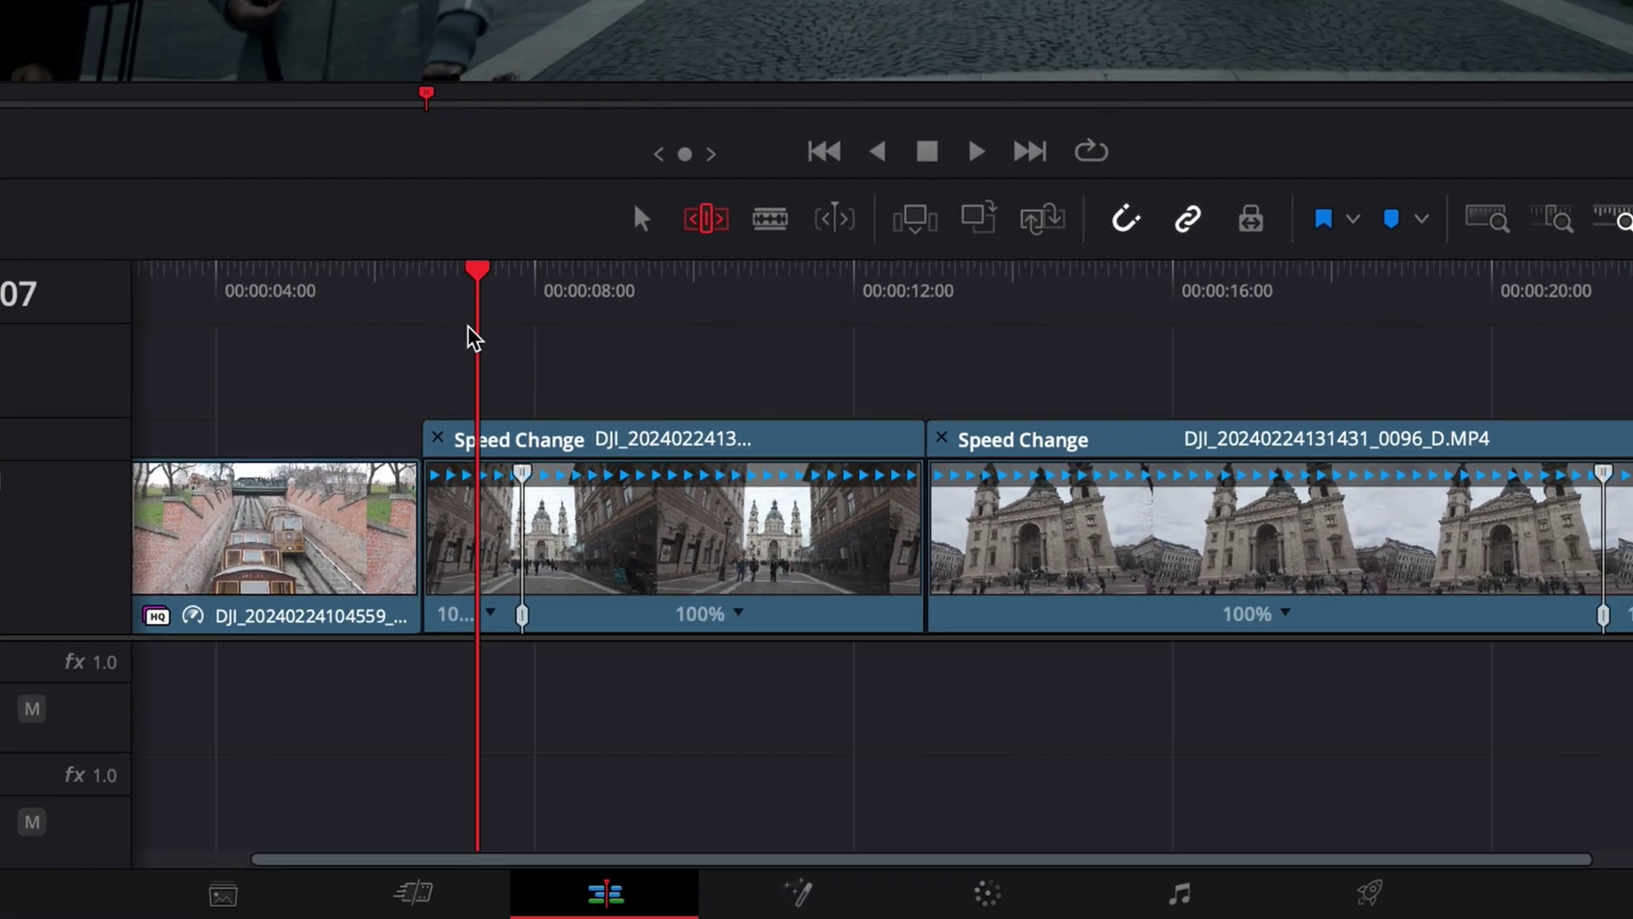
left_click(485, 551)
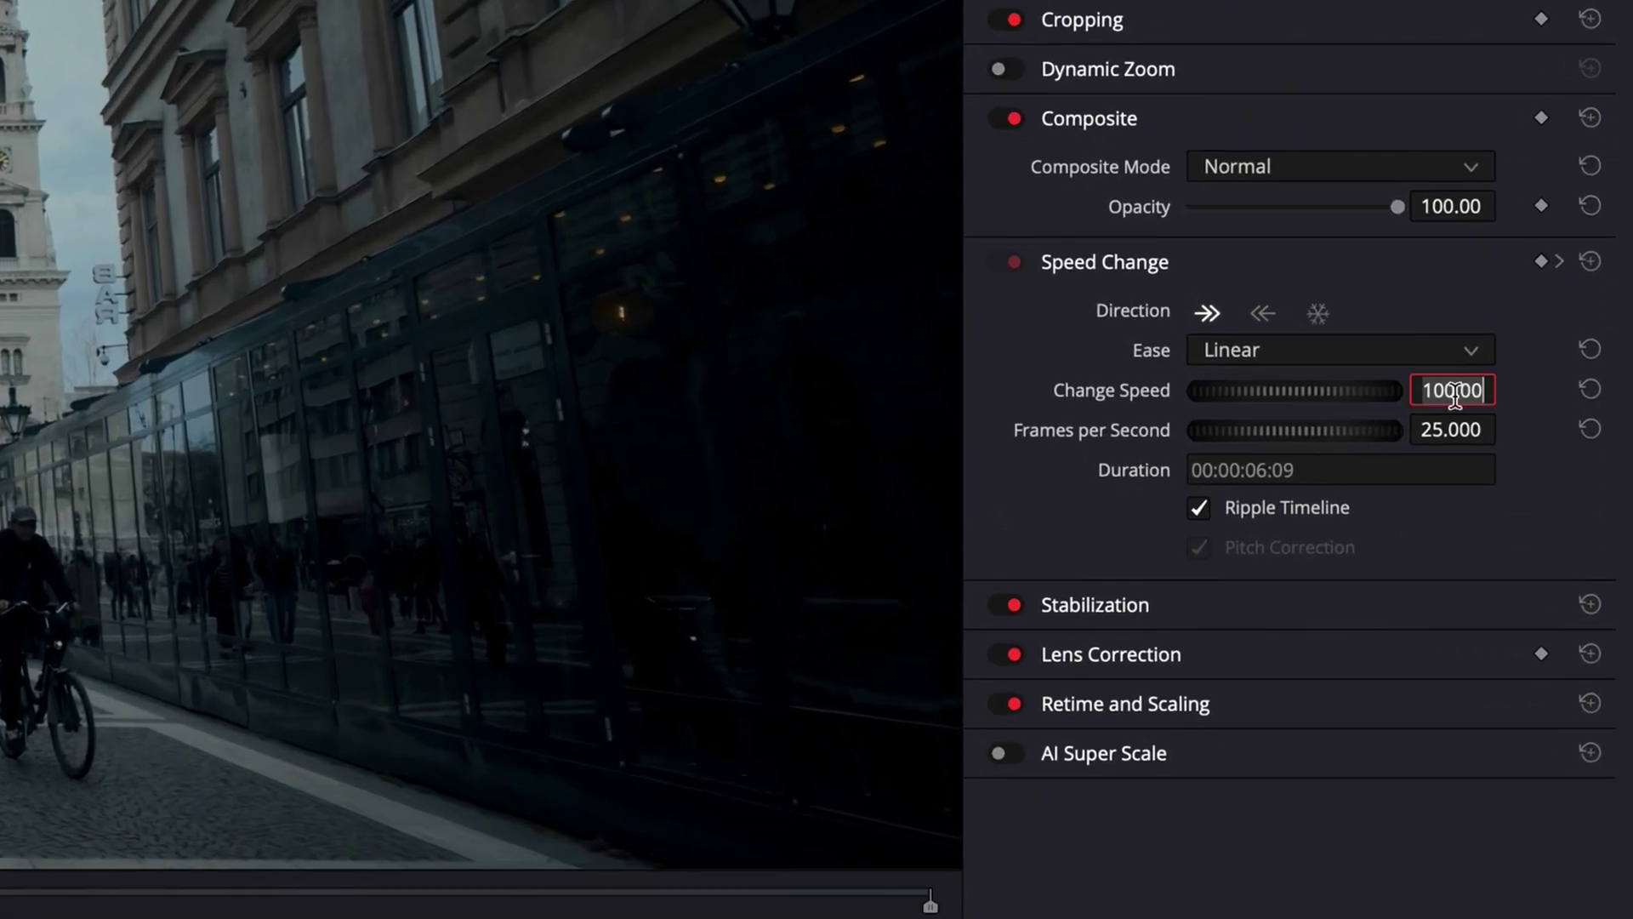
type("50")
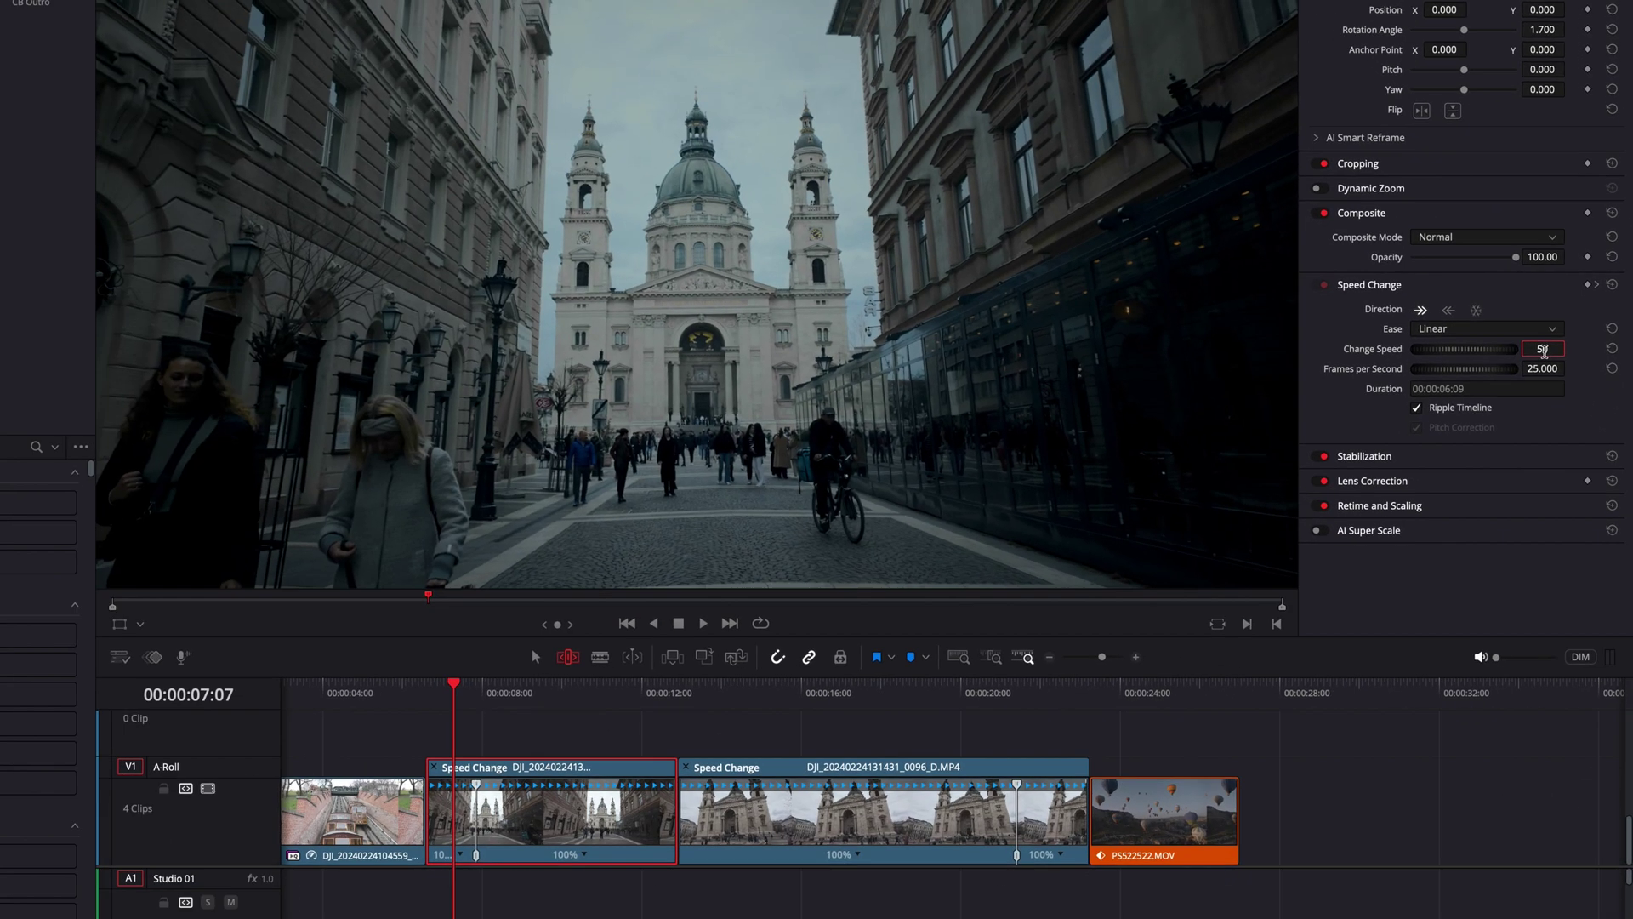
key("Return")
Set the speed of the second clip's segment after its speed point to 2000%
left_click(635, 691)
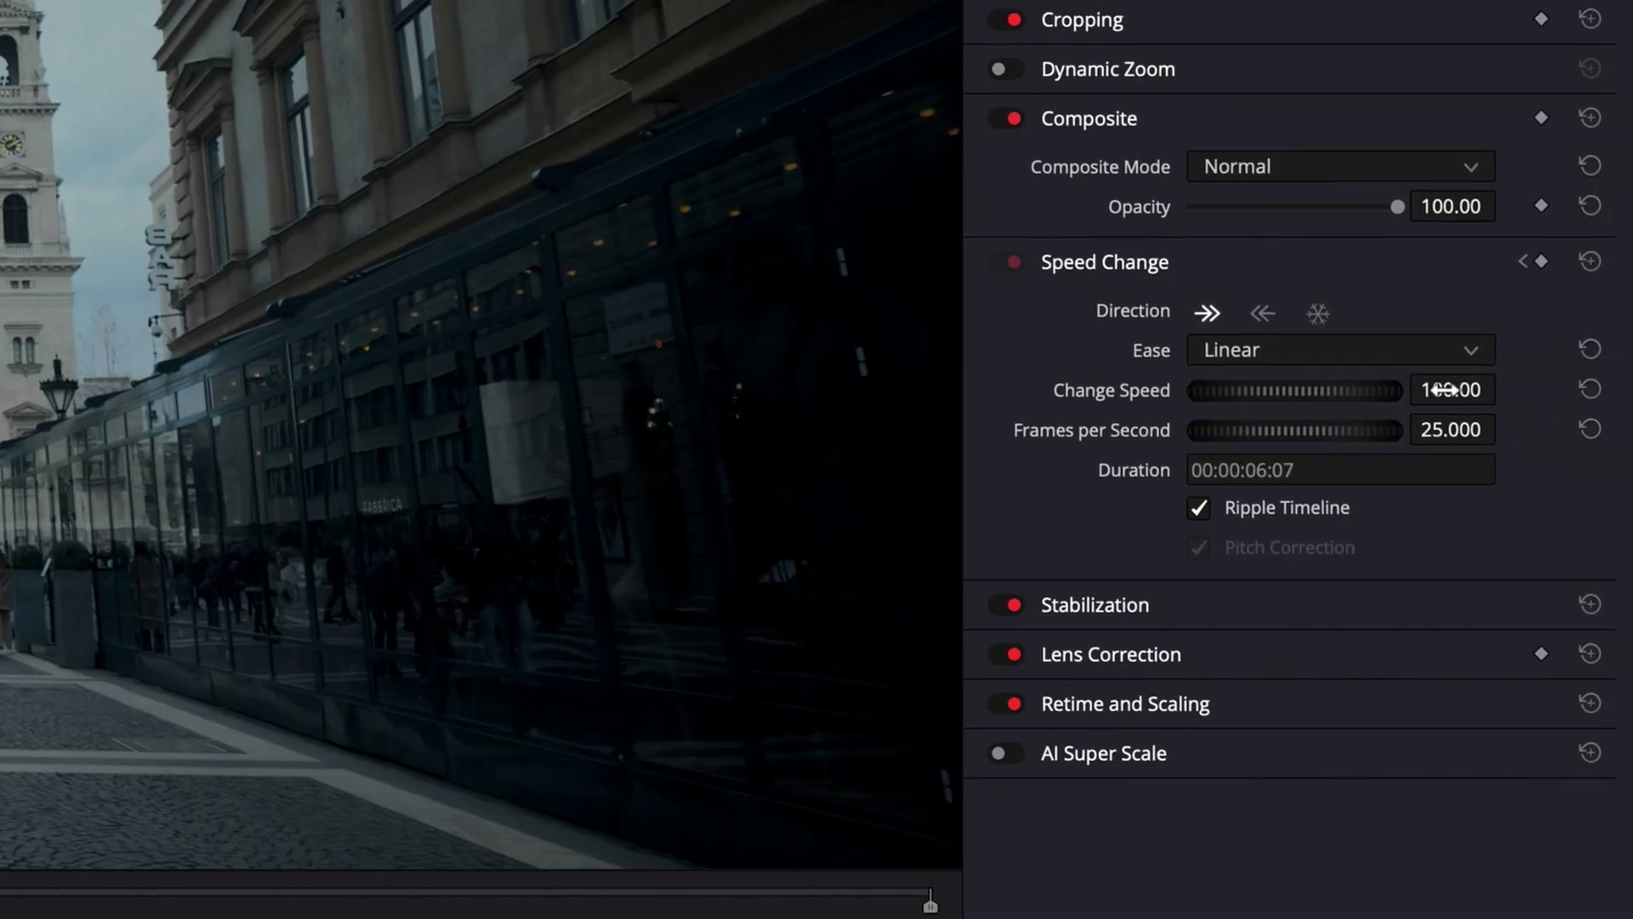
left_click(1448, 390)
type("20")
type("00")
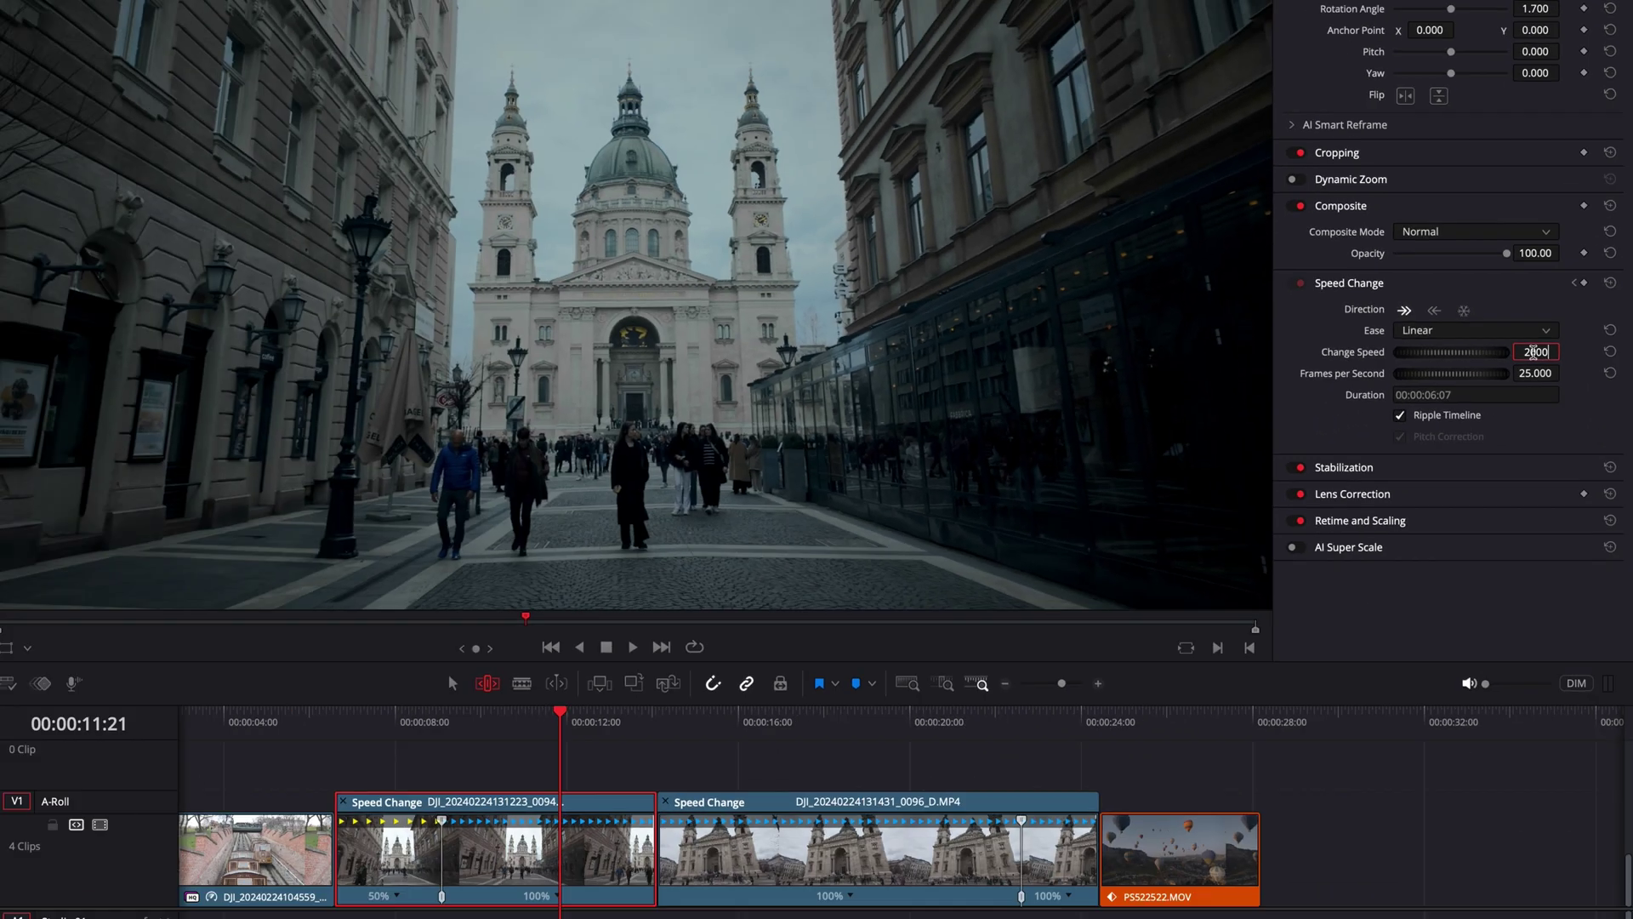
key("Return")
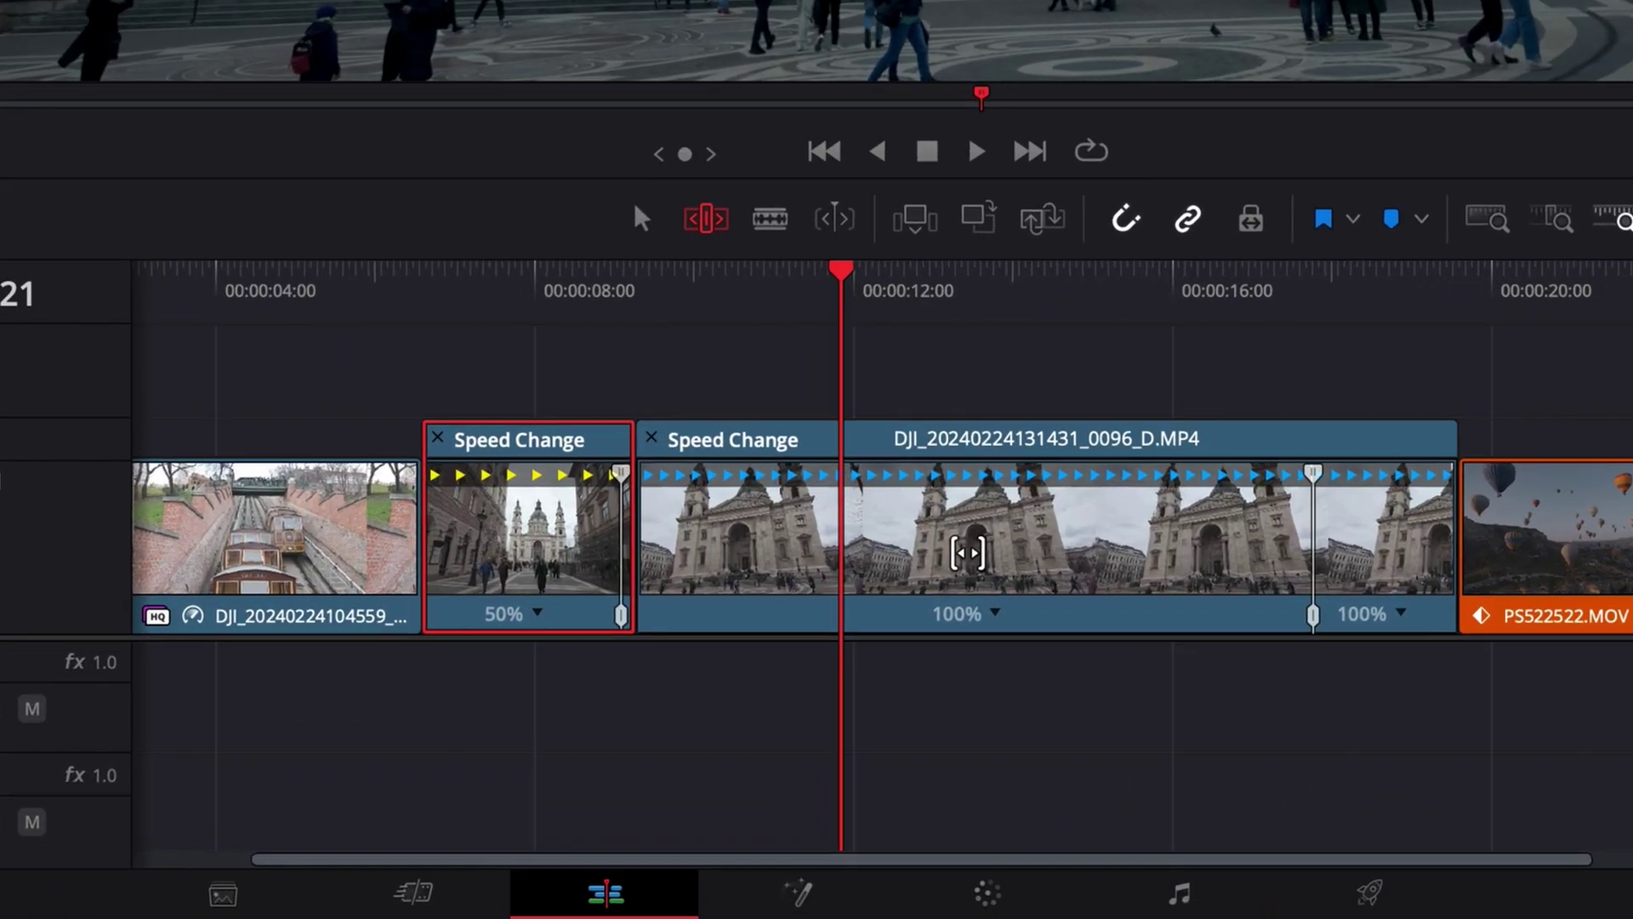
Set the third clip's speed to 4000% before its speed point and 50% after it
left_click(700, 824)
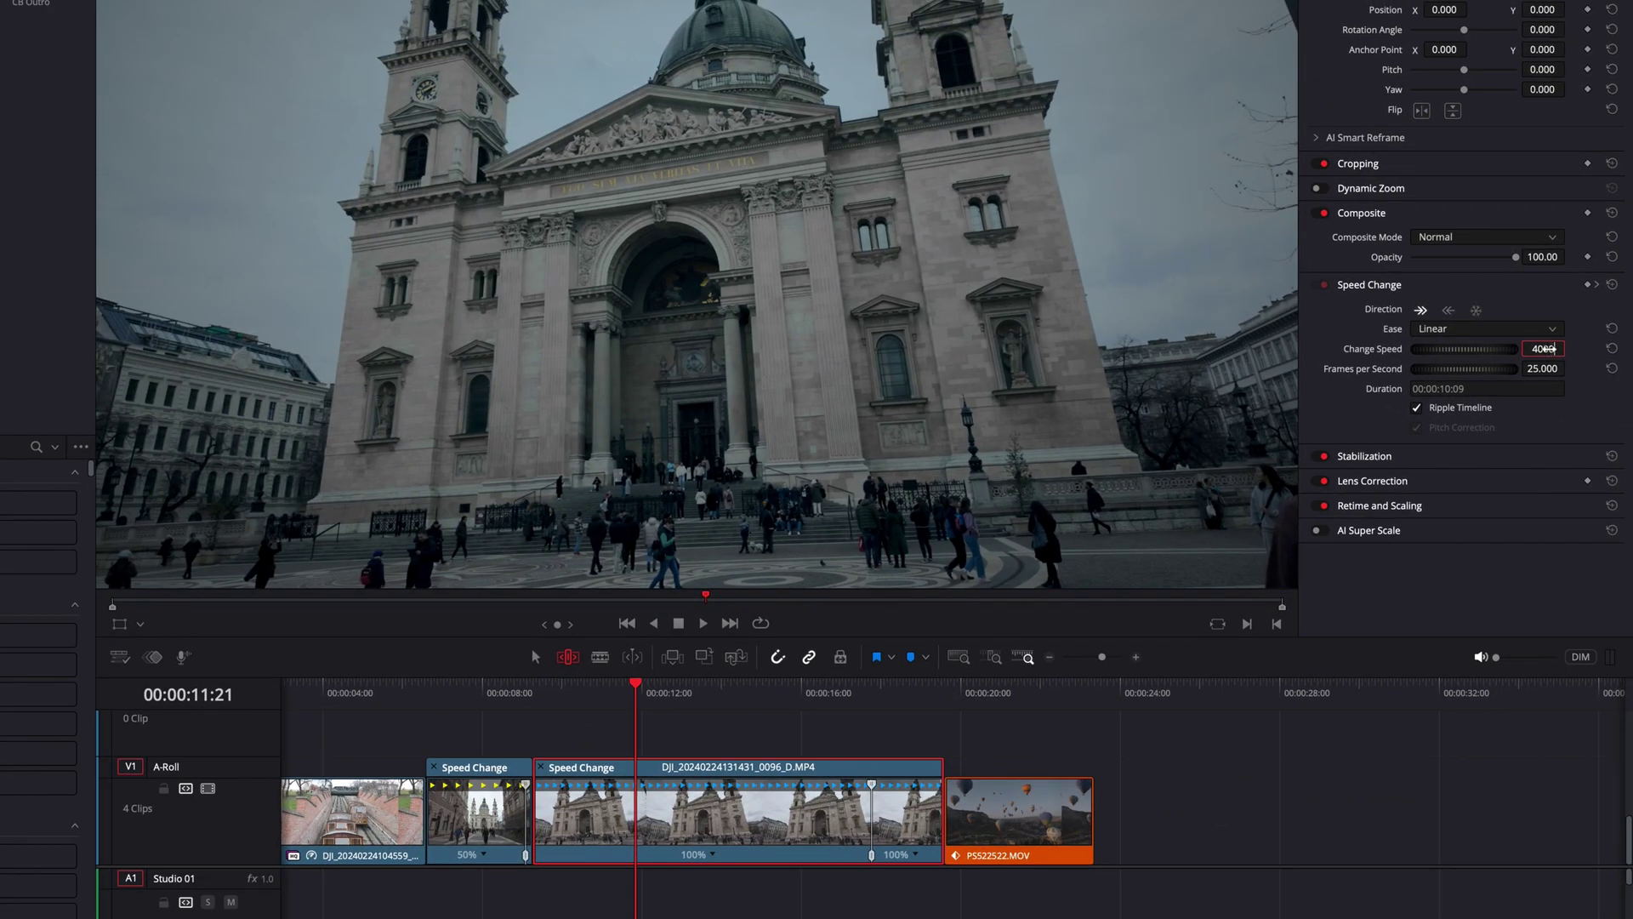
key("Return")
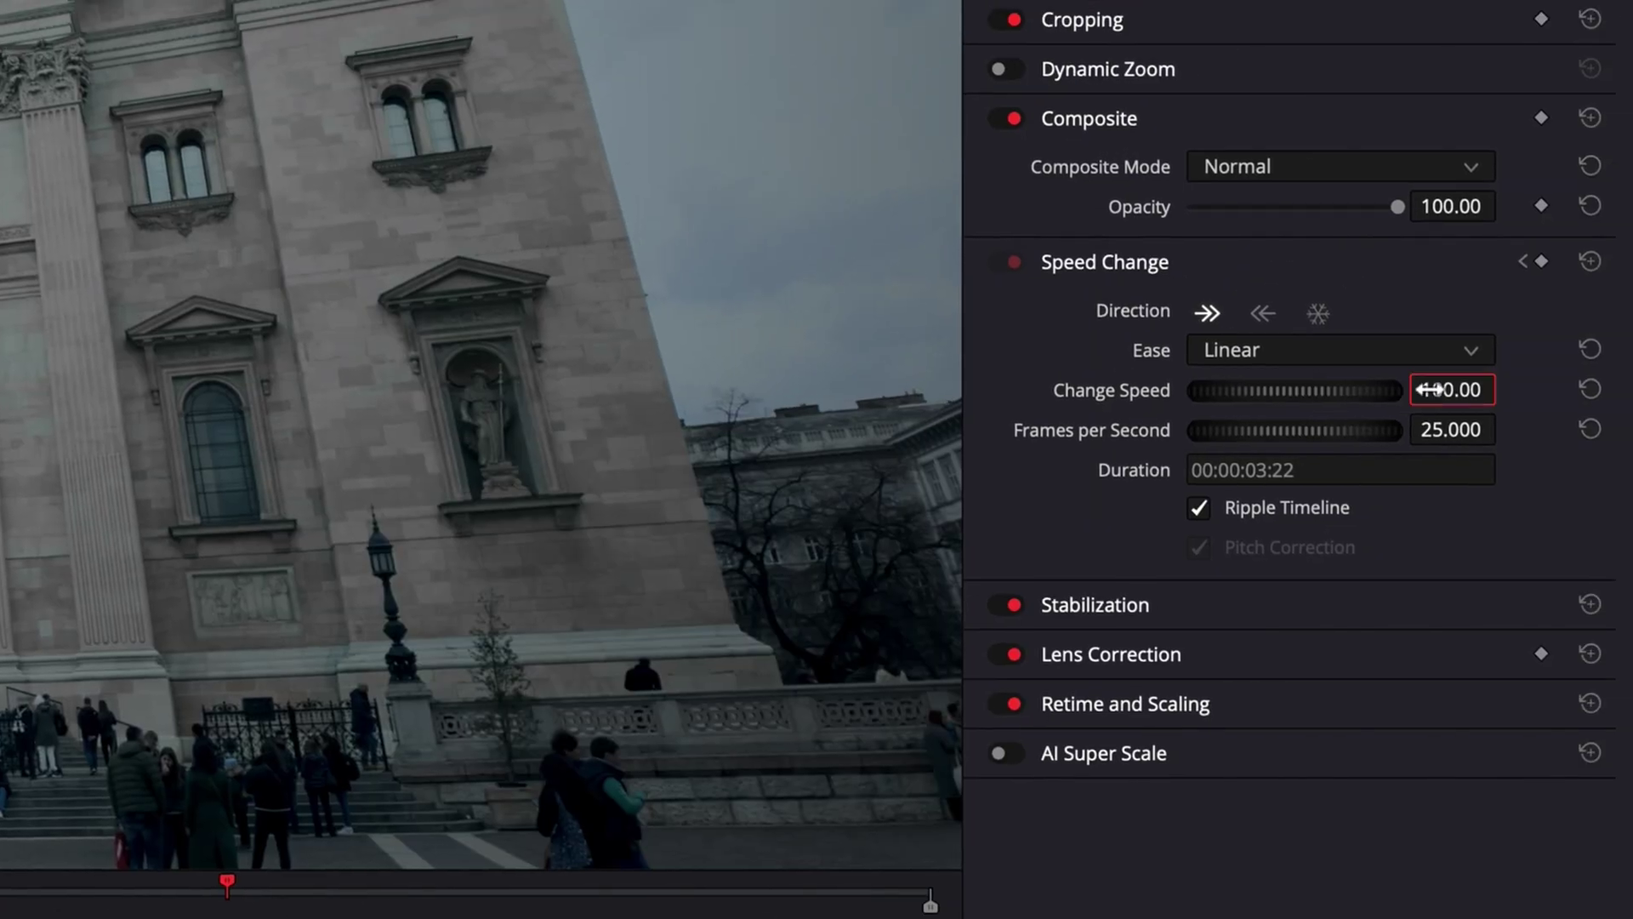
key("Return")
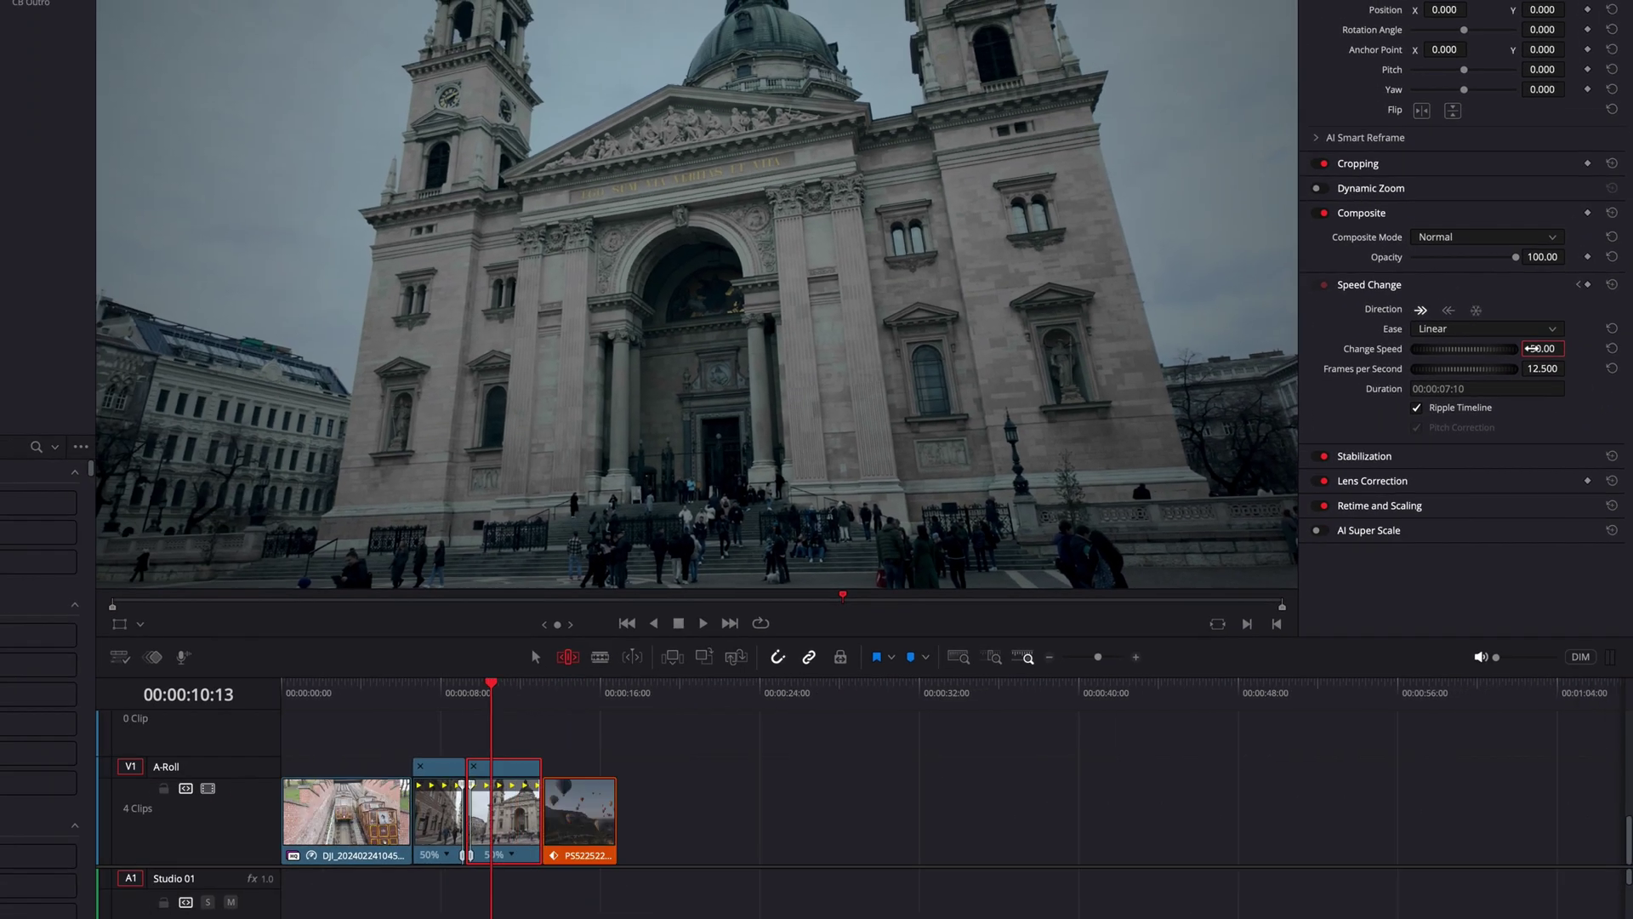
Smooth the speed-point keyframe on the second clip's Retime Speed curve and lengthen its handles
key("ctrl+=")
key("ctrl+=")
key("ctrl+=")
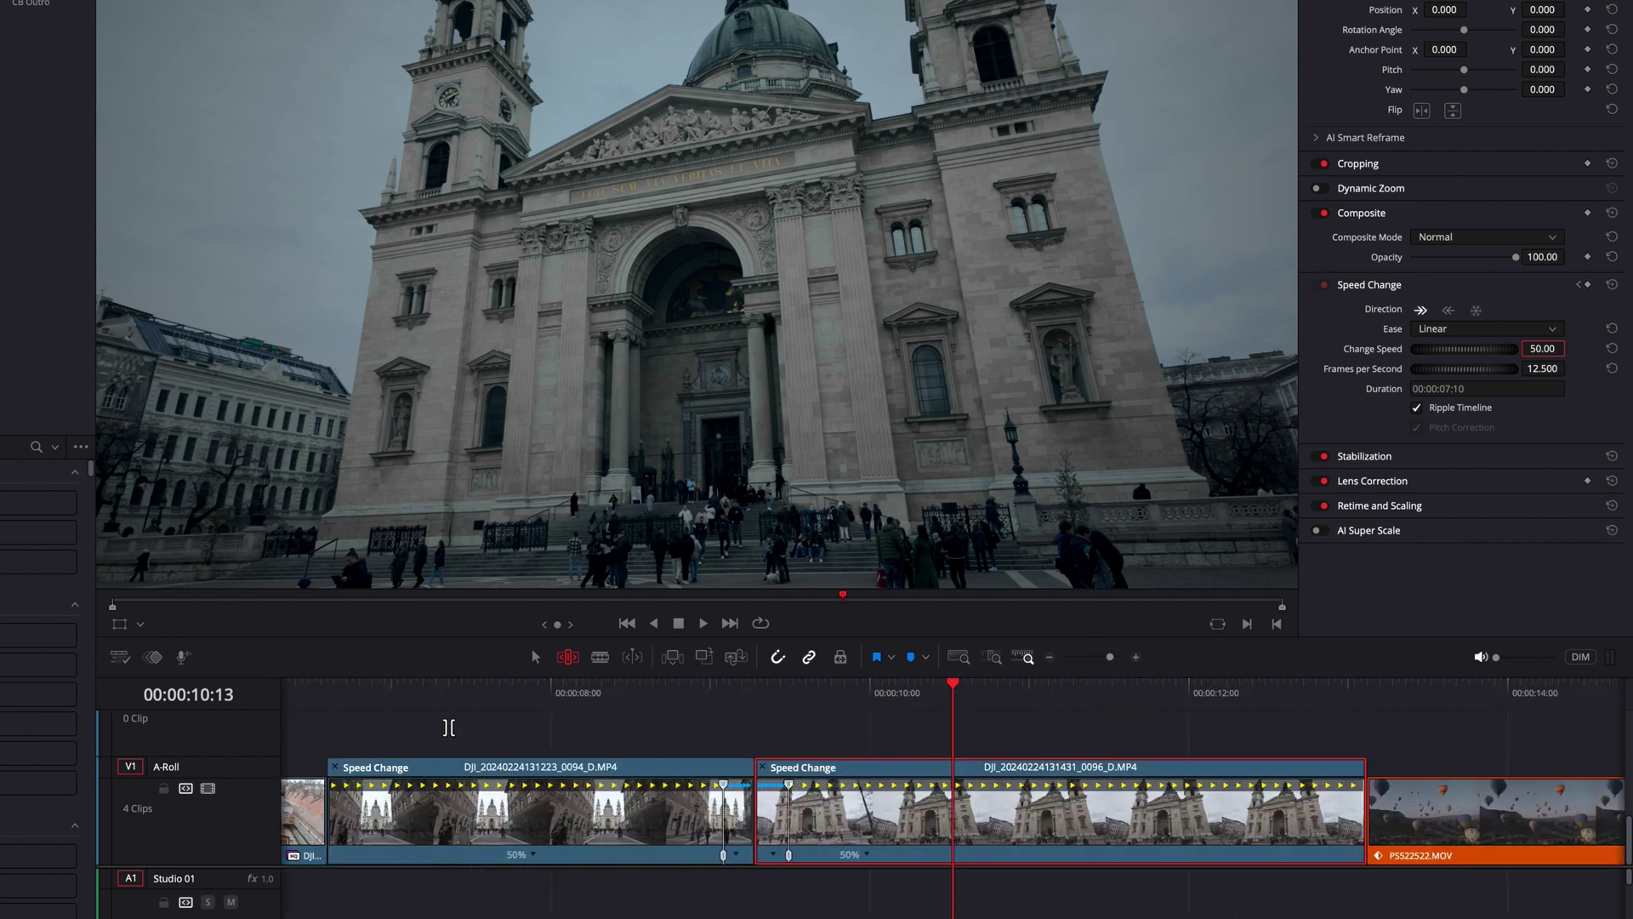
left_click(387, 698)
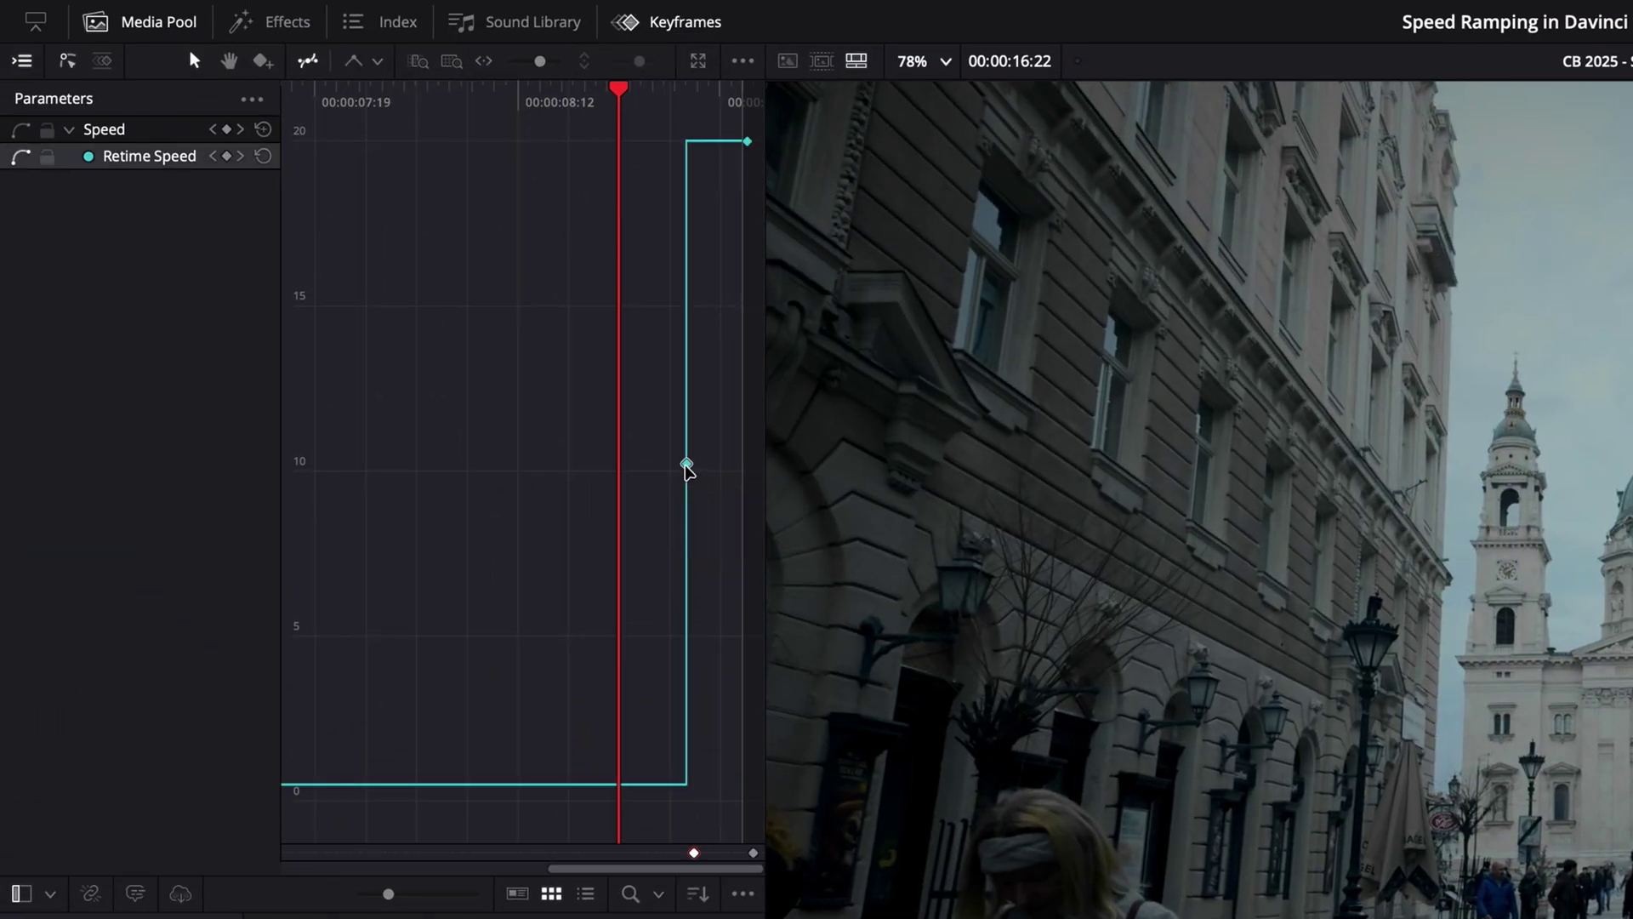
left_click(687, 466)
left_click(858, 463)
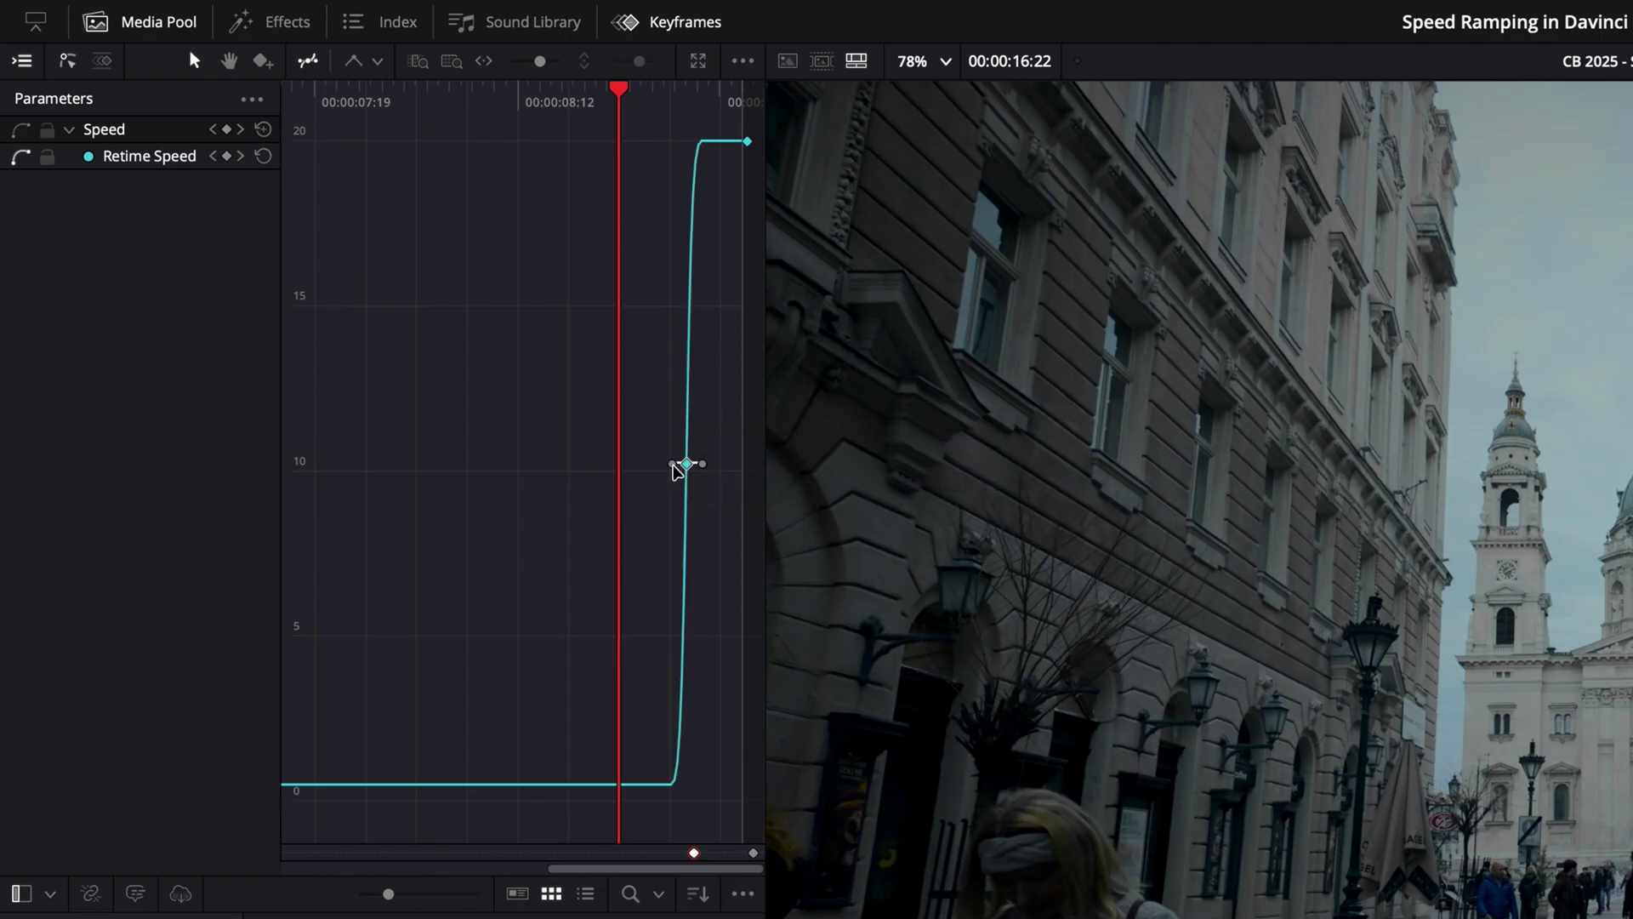
mouse_move(672, 466)
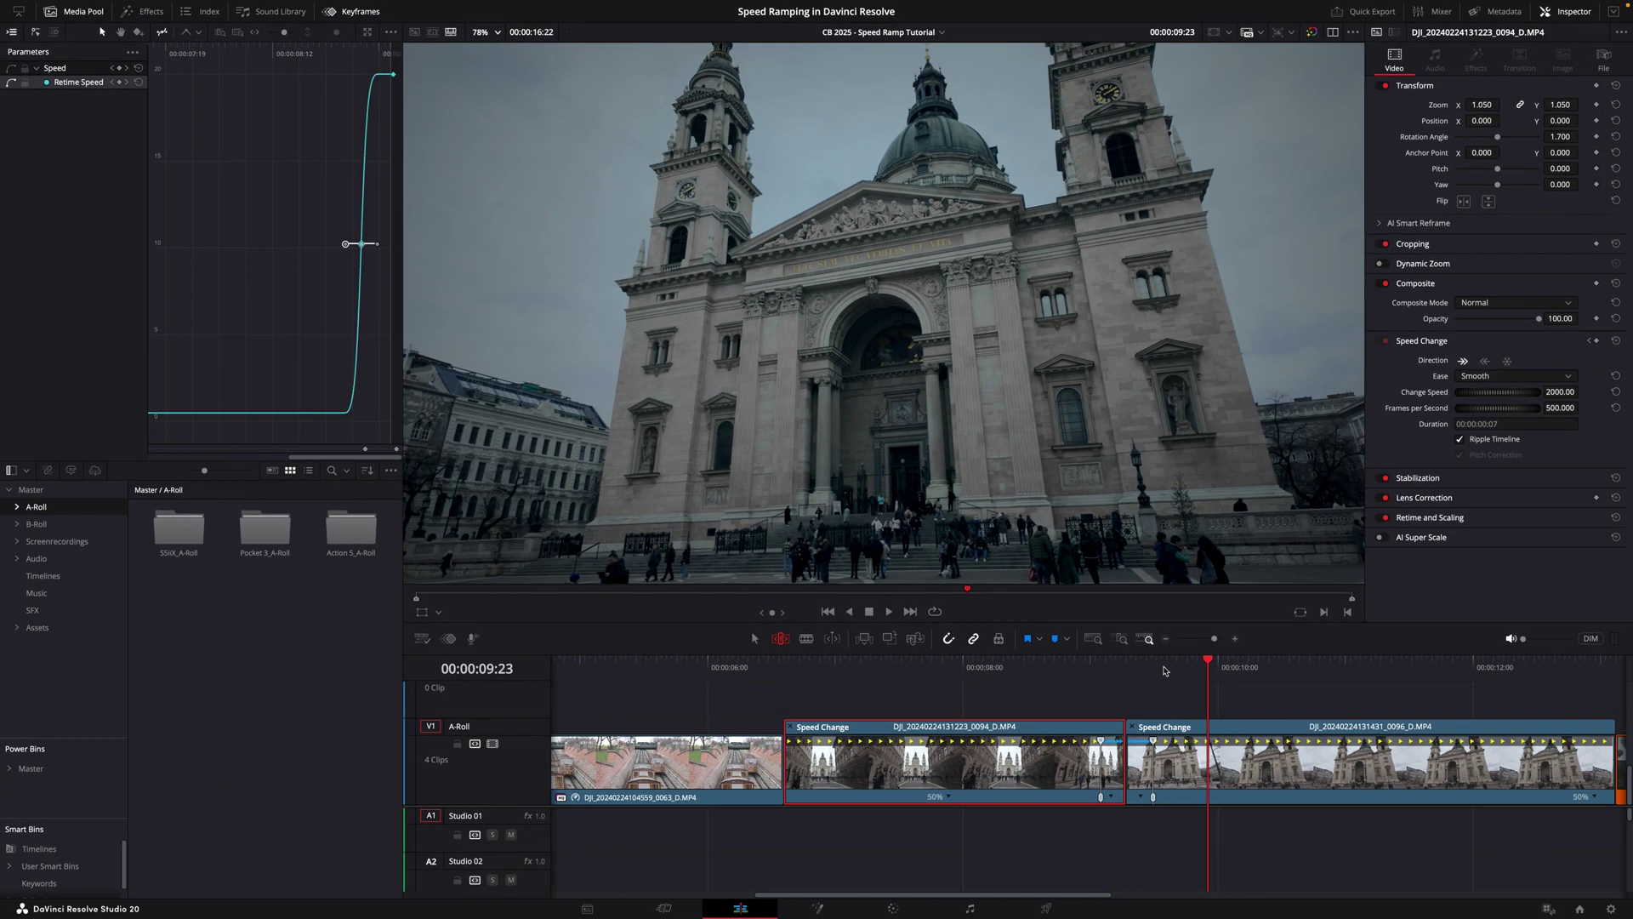
Smooth the speed-point keyframe on the third clip's Retime Speed curve
left_click(1164, 671)
left_click(219, 243)
left_click(285, 223)
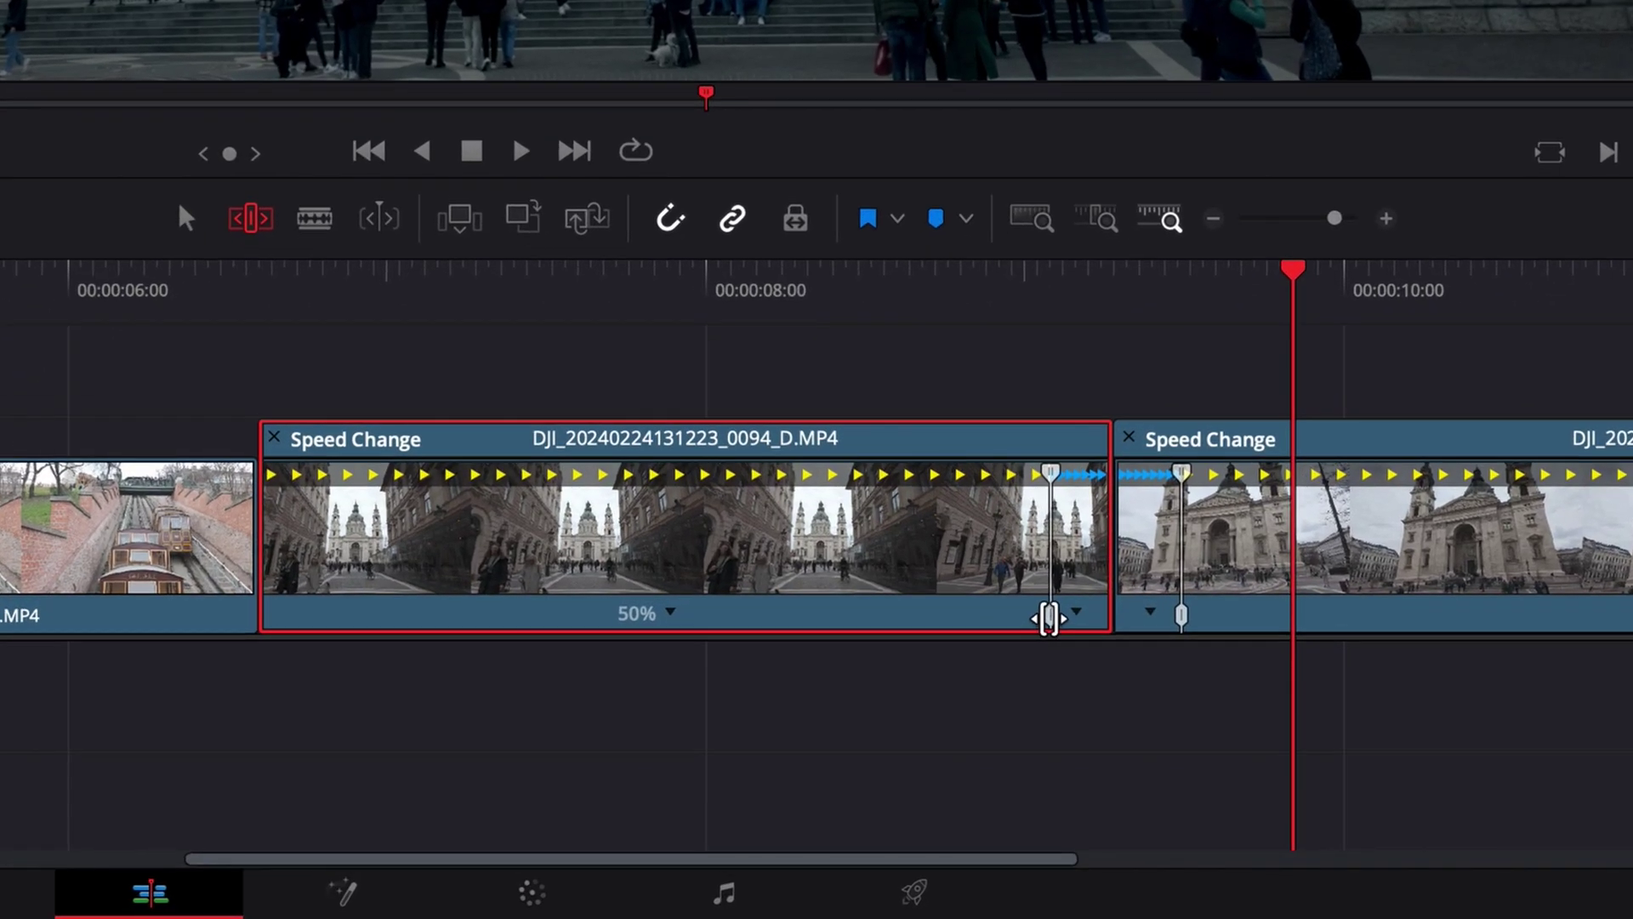
Move the second clip's speed point about one second earlier to shorten its 50% segment
left_click_drag(1049, 619, 733, 613)
left_click(311, 316)
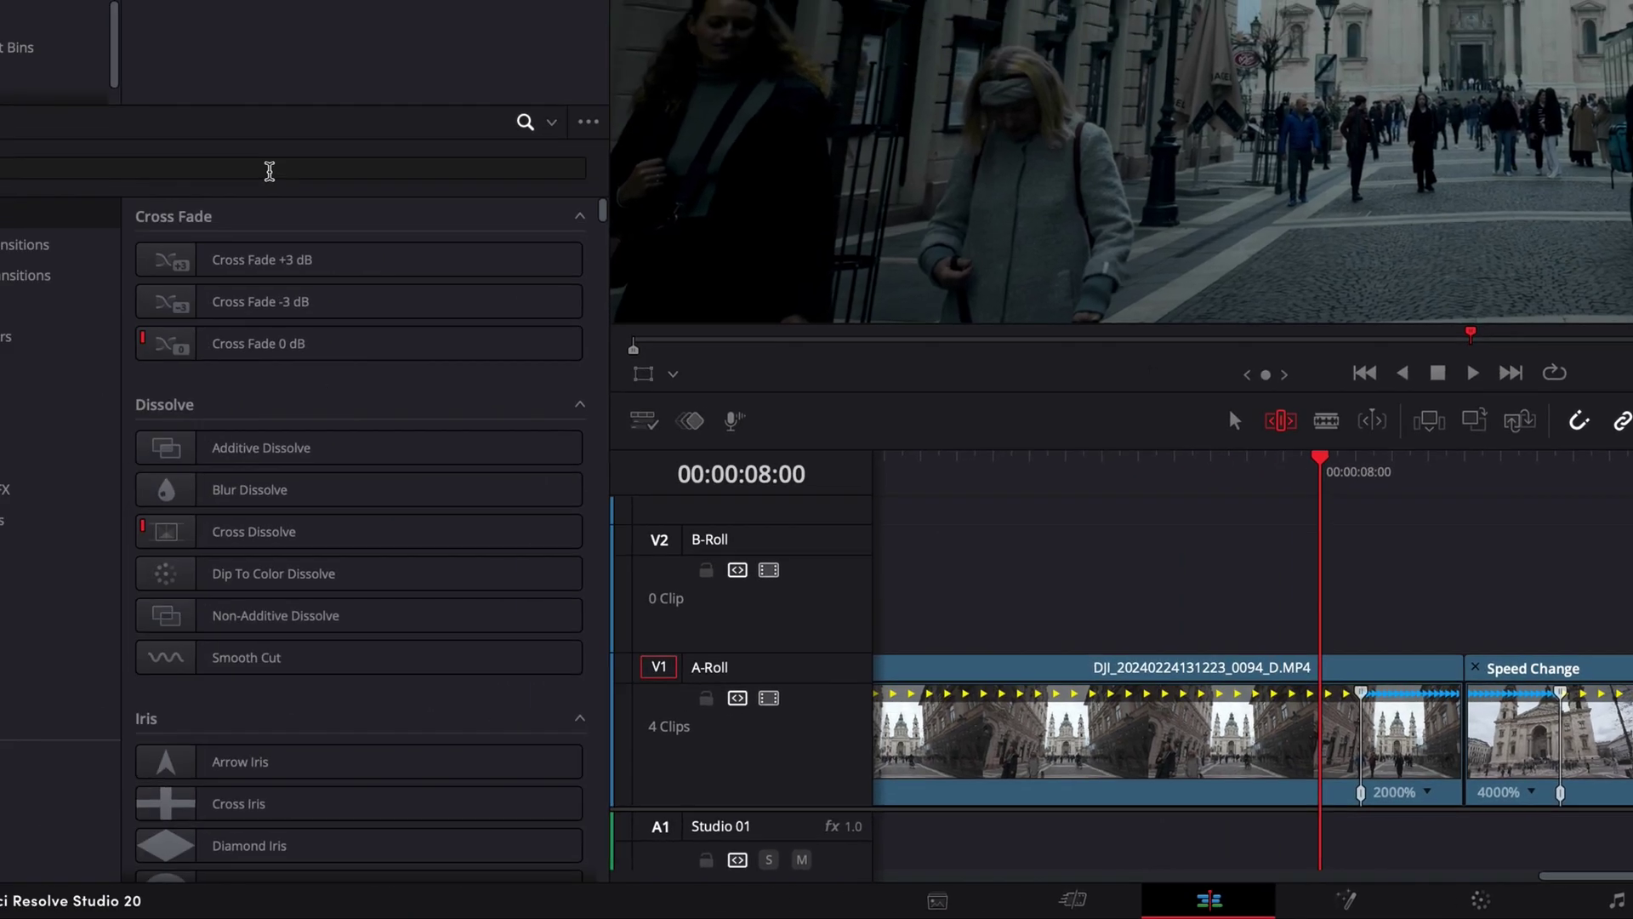
Add an Adjustment Clip on the B-Roll track above the cut between the basilica clips and shorten it to roughly the fast segments
left_click(270, 168)
type("adju")
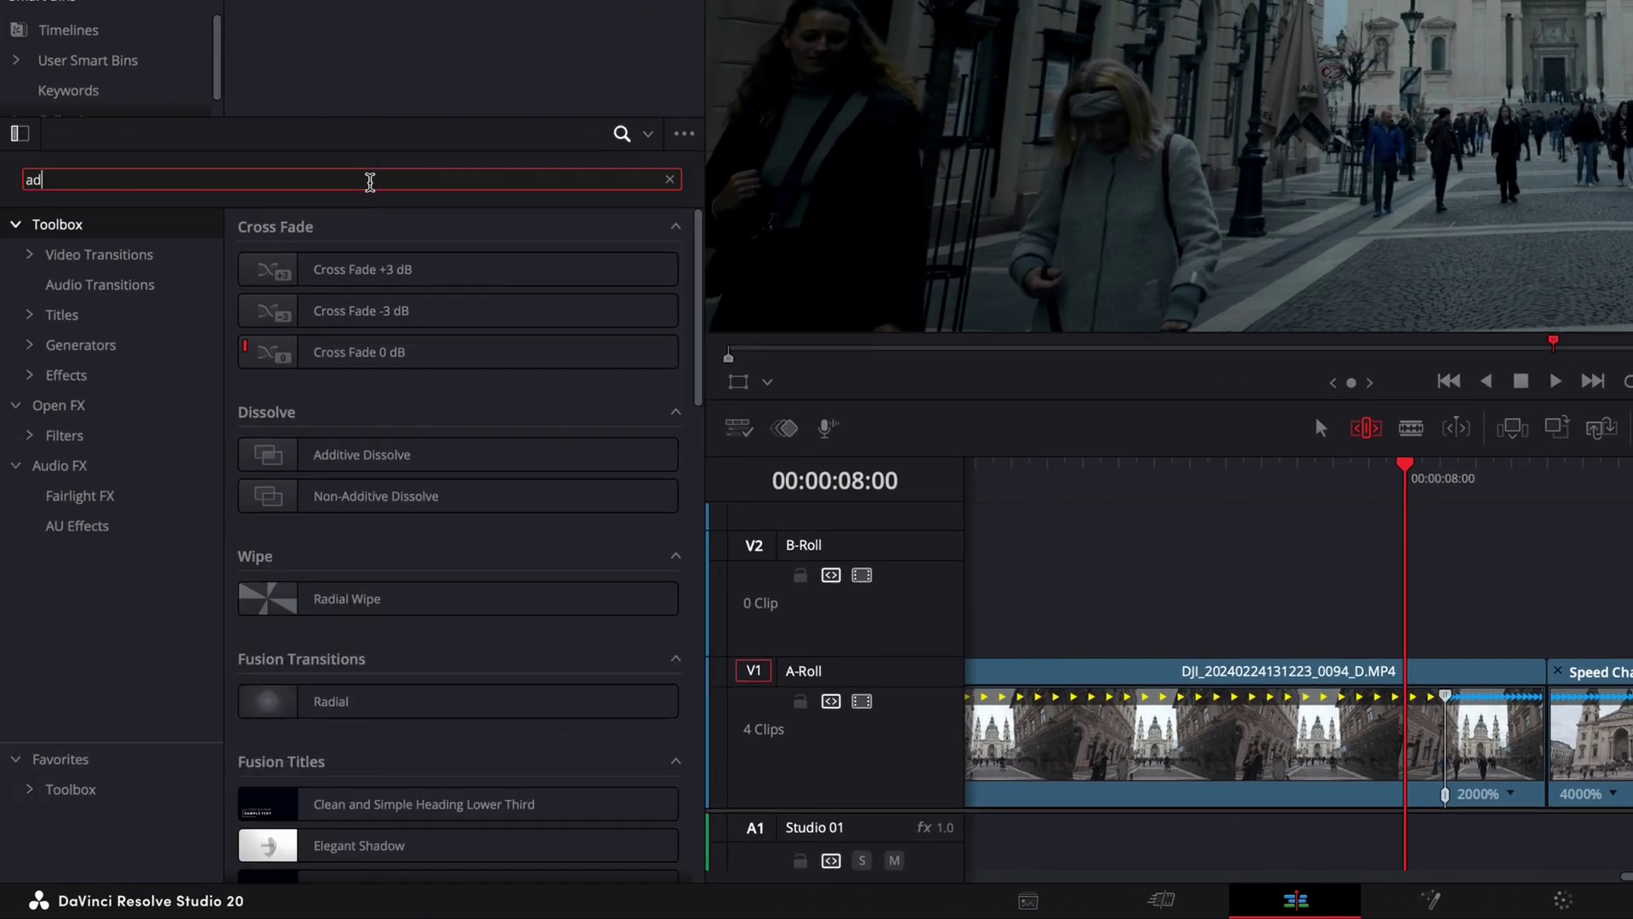
left_click_drag(379, 269, 989, 483)
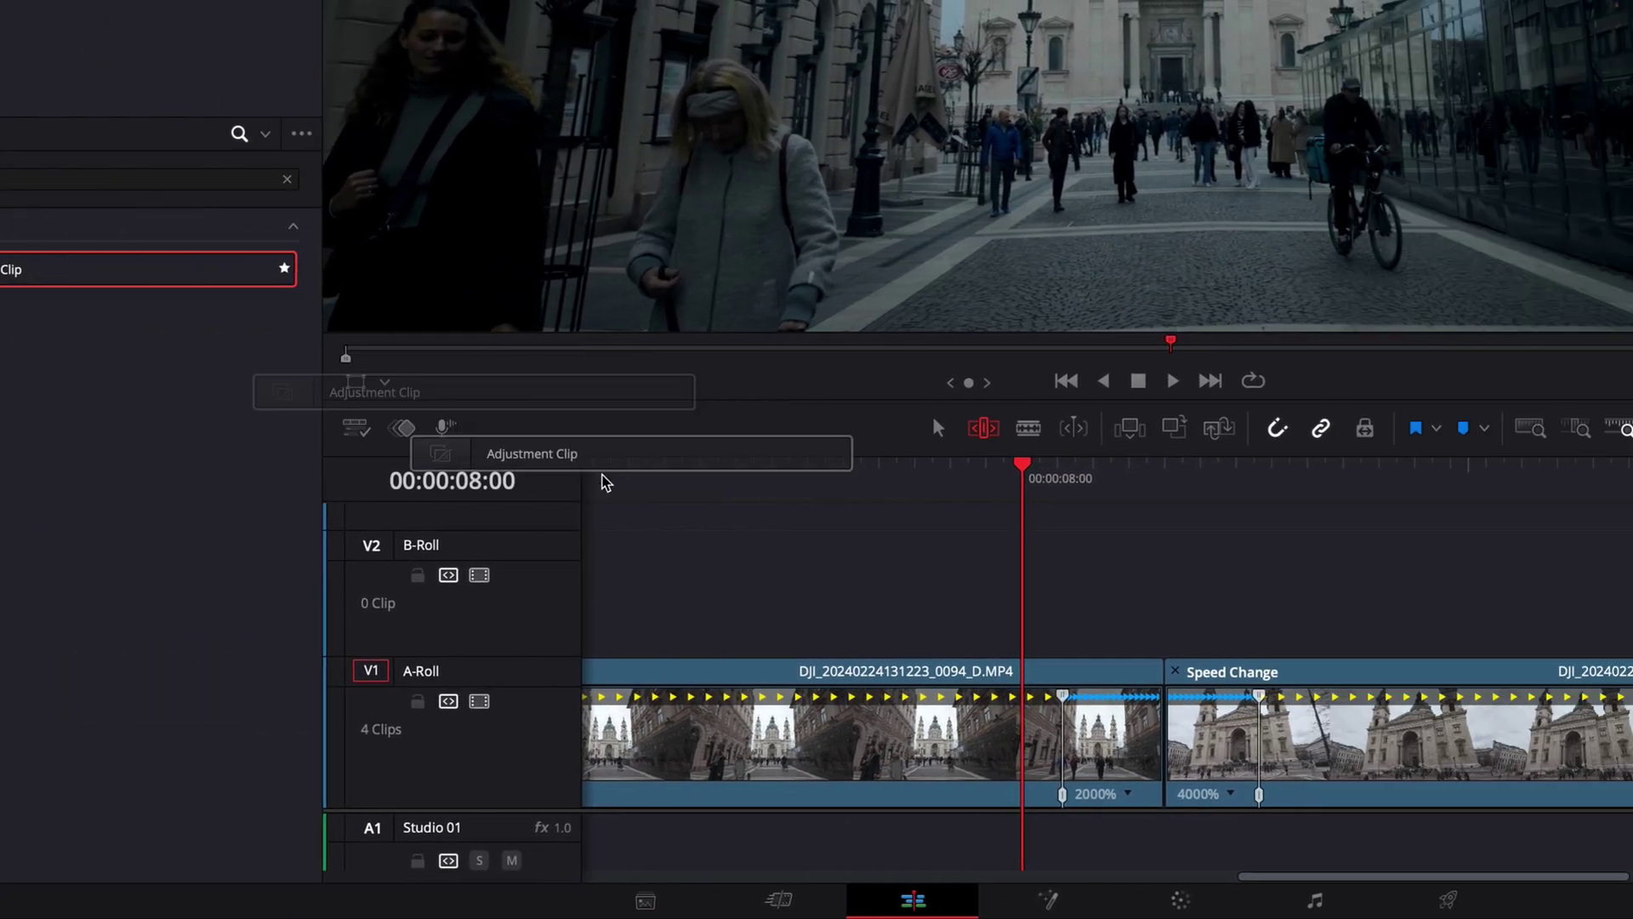
left_click_drag(605, 482, 1041, 638)
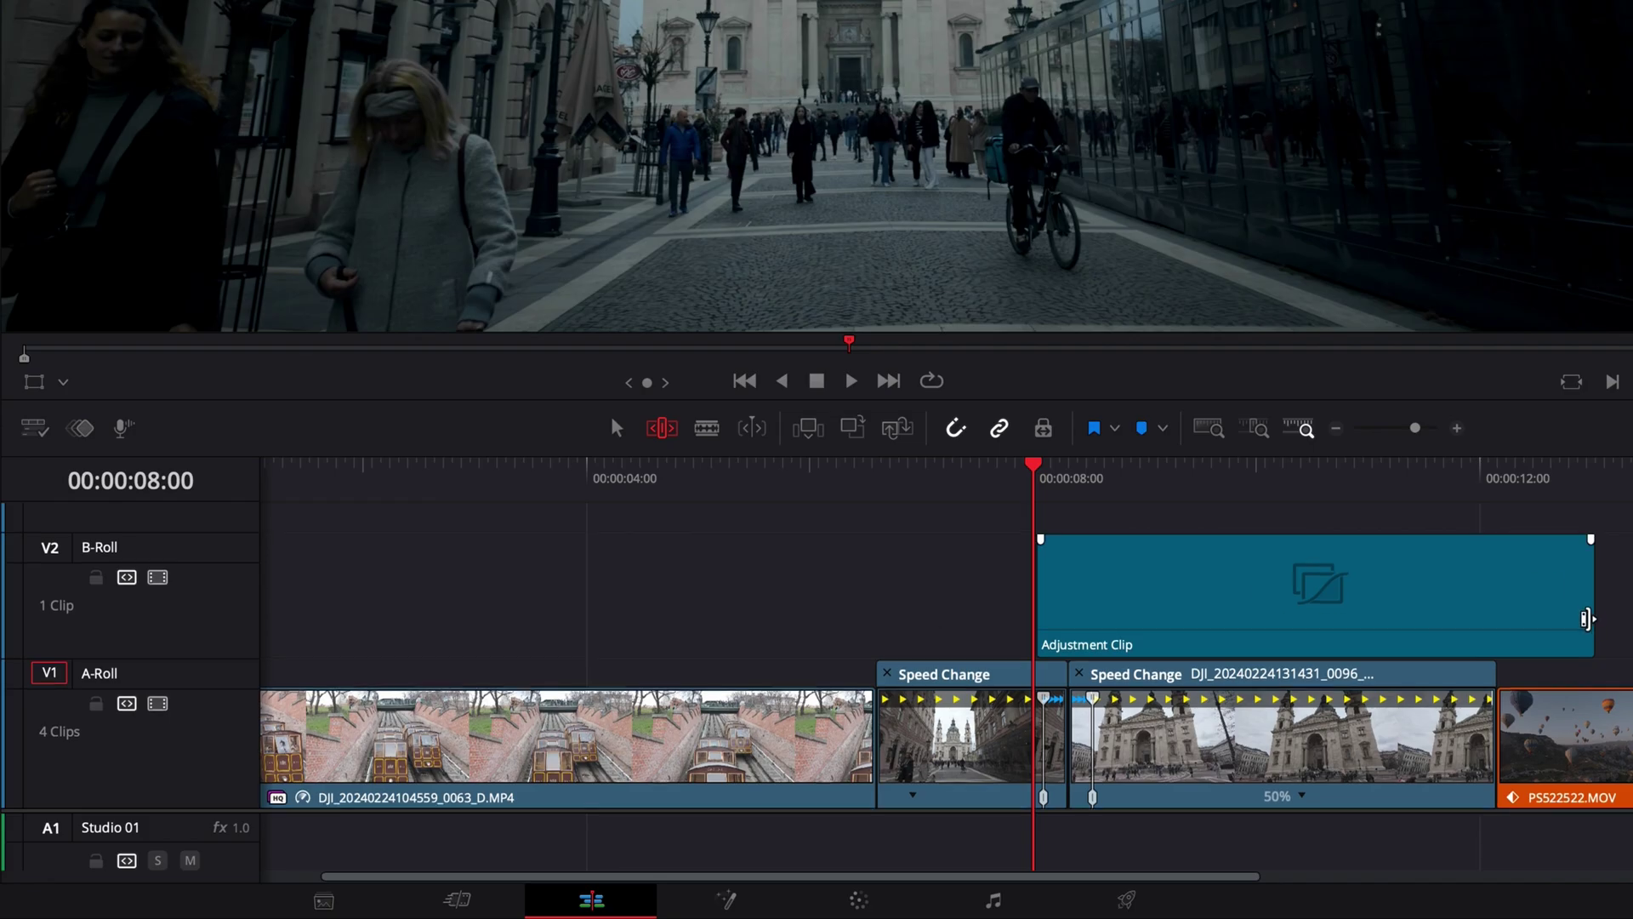
left_click_drag(1586, 618, 1091, 640)
scroll(1091, 640, "up", 5)
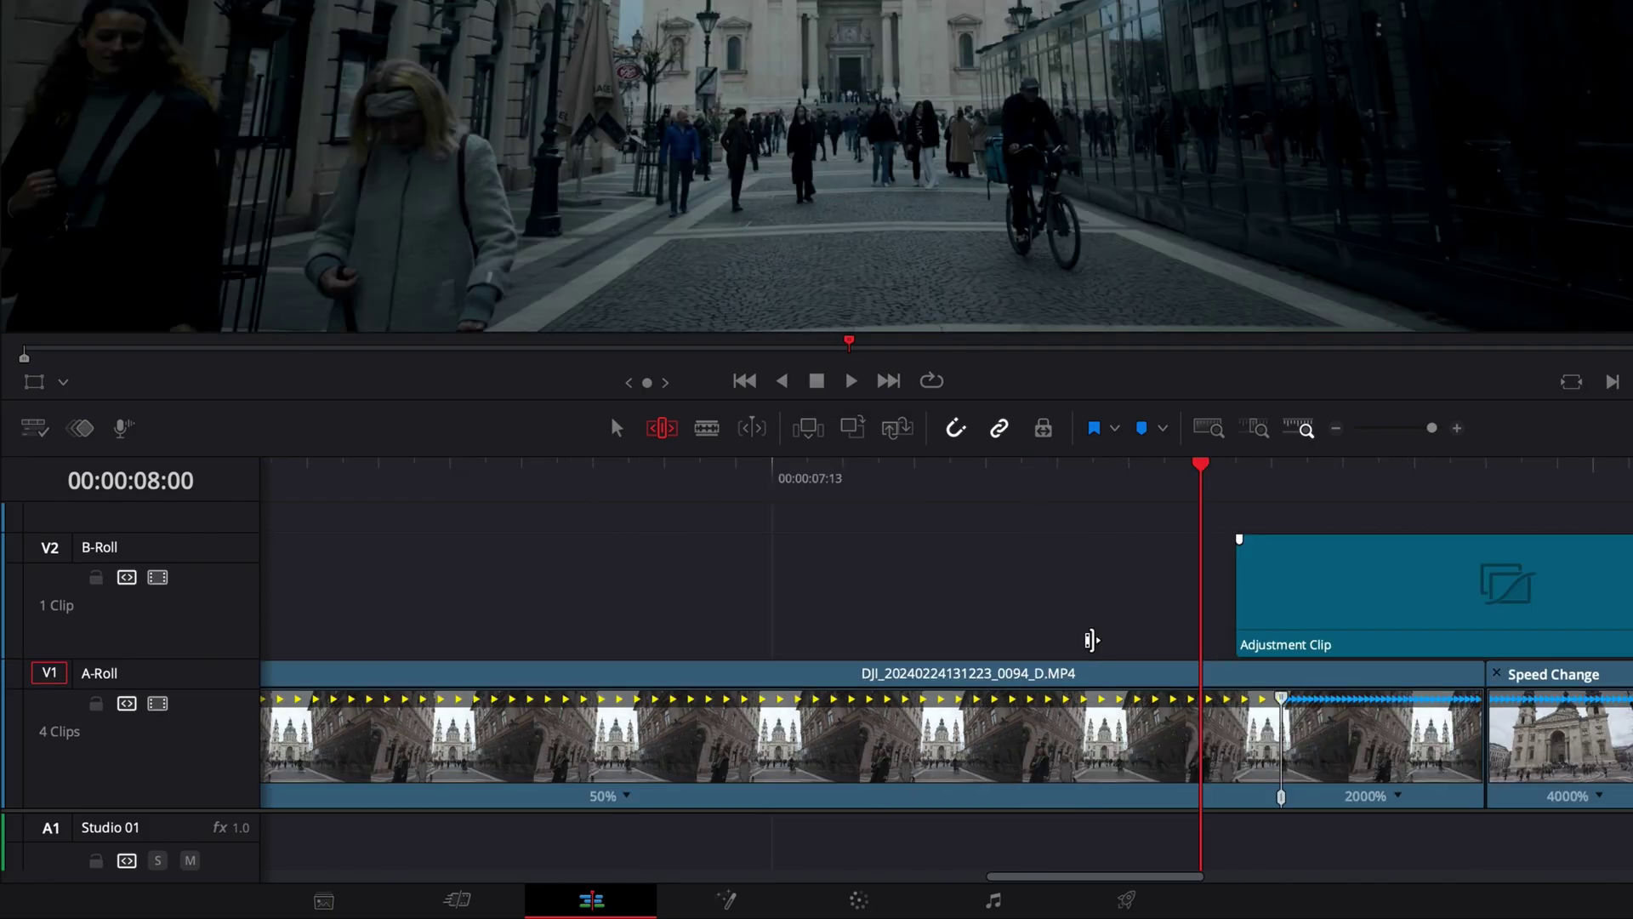
scroll(1130, 630, "right", 5)
Apply the Directional Blur effect to the adjustment clip and set its blur angle to 0
left_click(1074, 577)
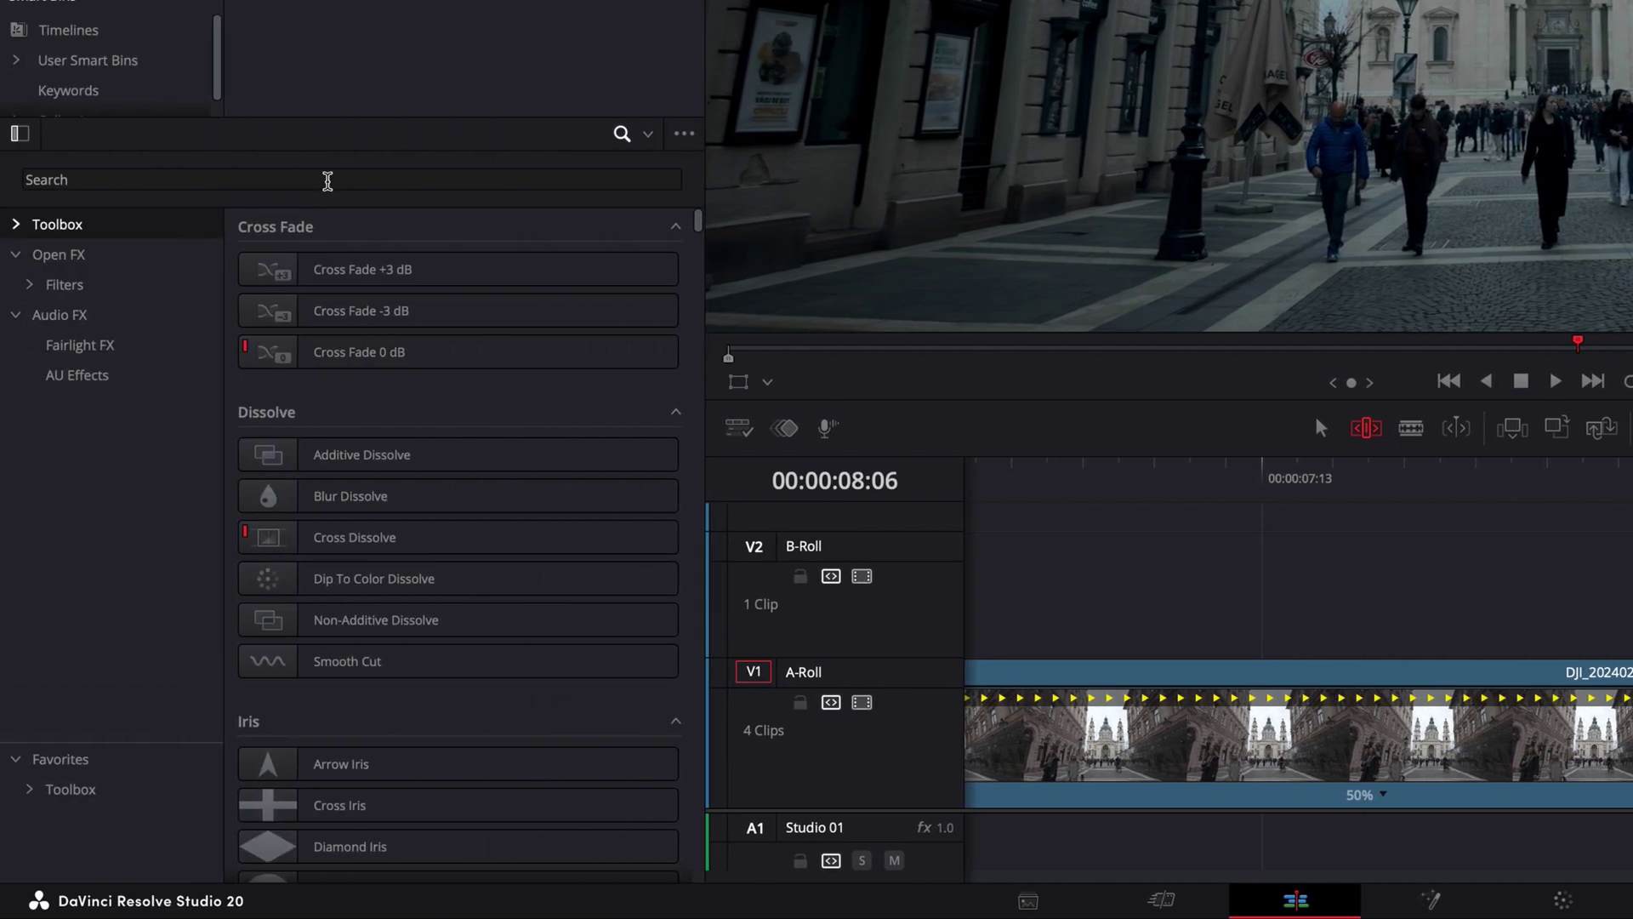
left_click(59, 257)
left_click_drag(357, 316, 1094, 637)
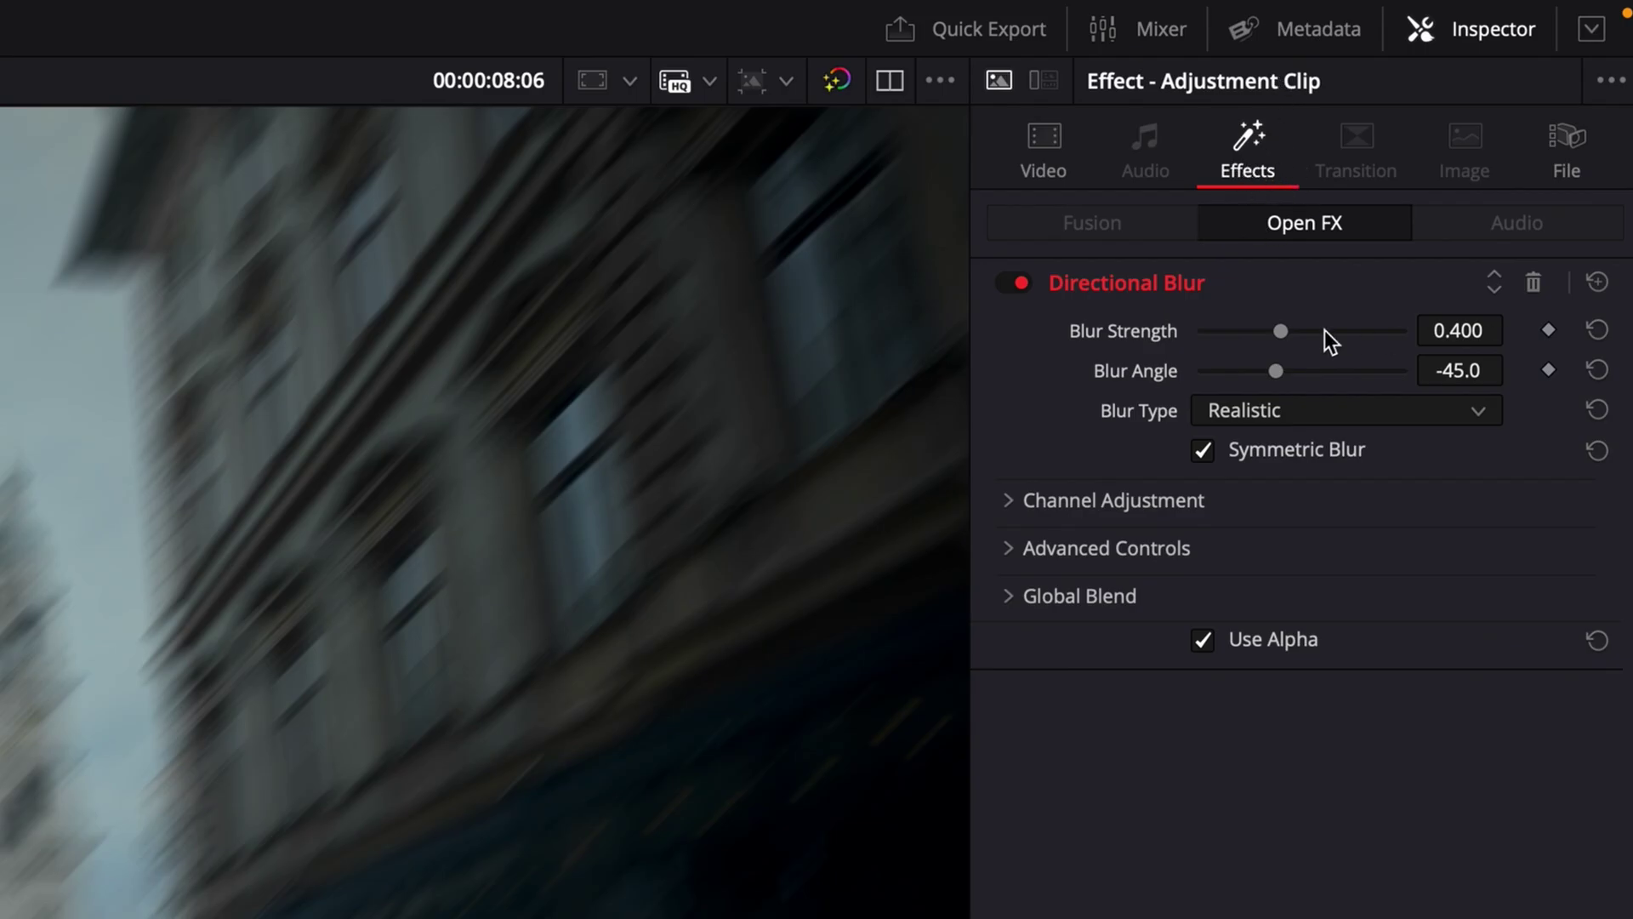
mouse_move(1285, 332)
left_mouse_down()
mouse_move(1319, 325)
mouse_move(1280, 325)
left_mouse_up()
type("0")
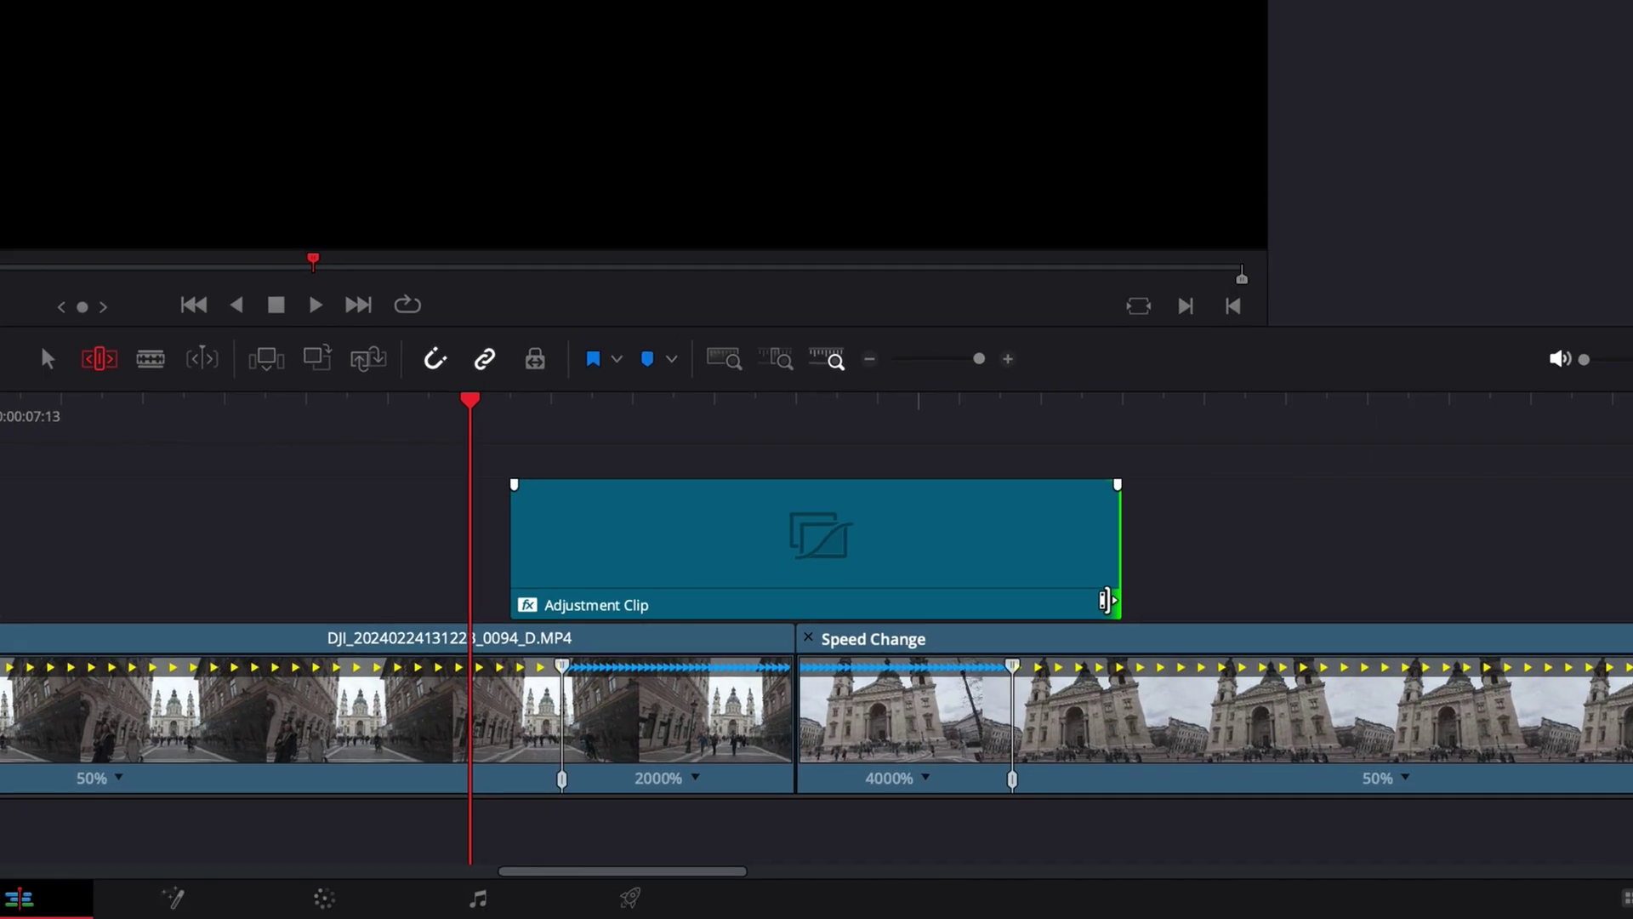
Trim both ends of the adjustment clip close to the two speed points and give it equal short fades in and out
left_click_drag(1111, 597, 1018, 602)
left_click_drag(510, 600, 552, 601)
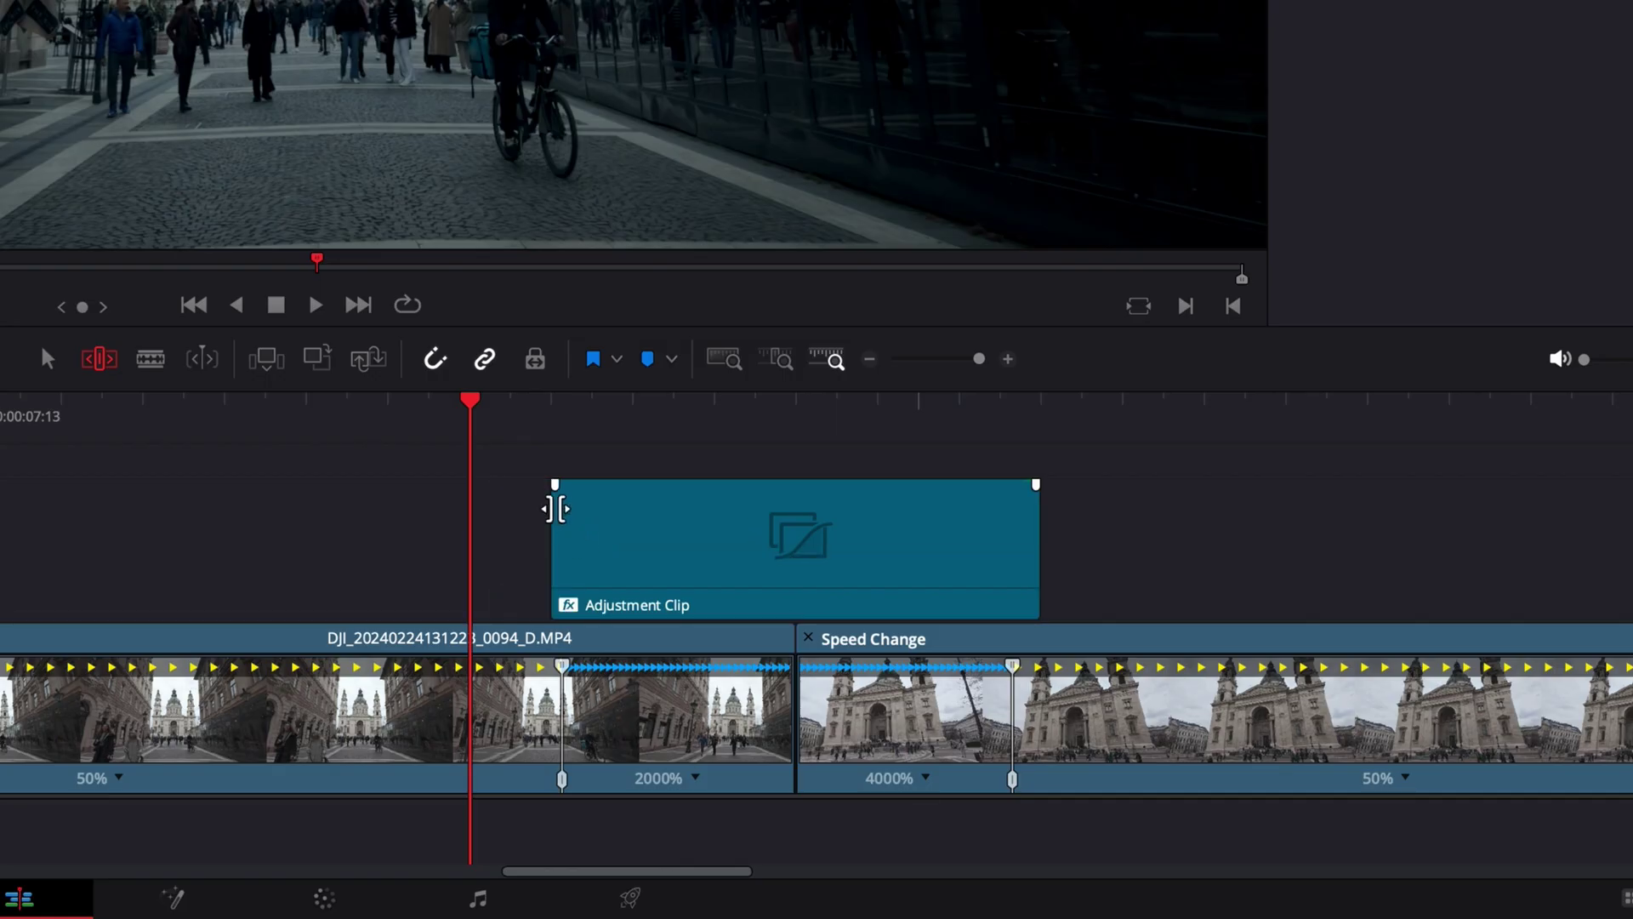
left_click_drag(551, 484, 619, 484)
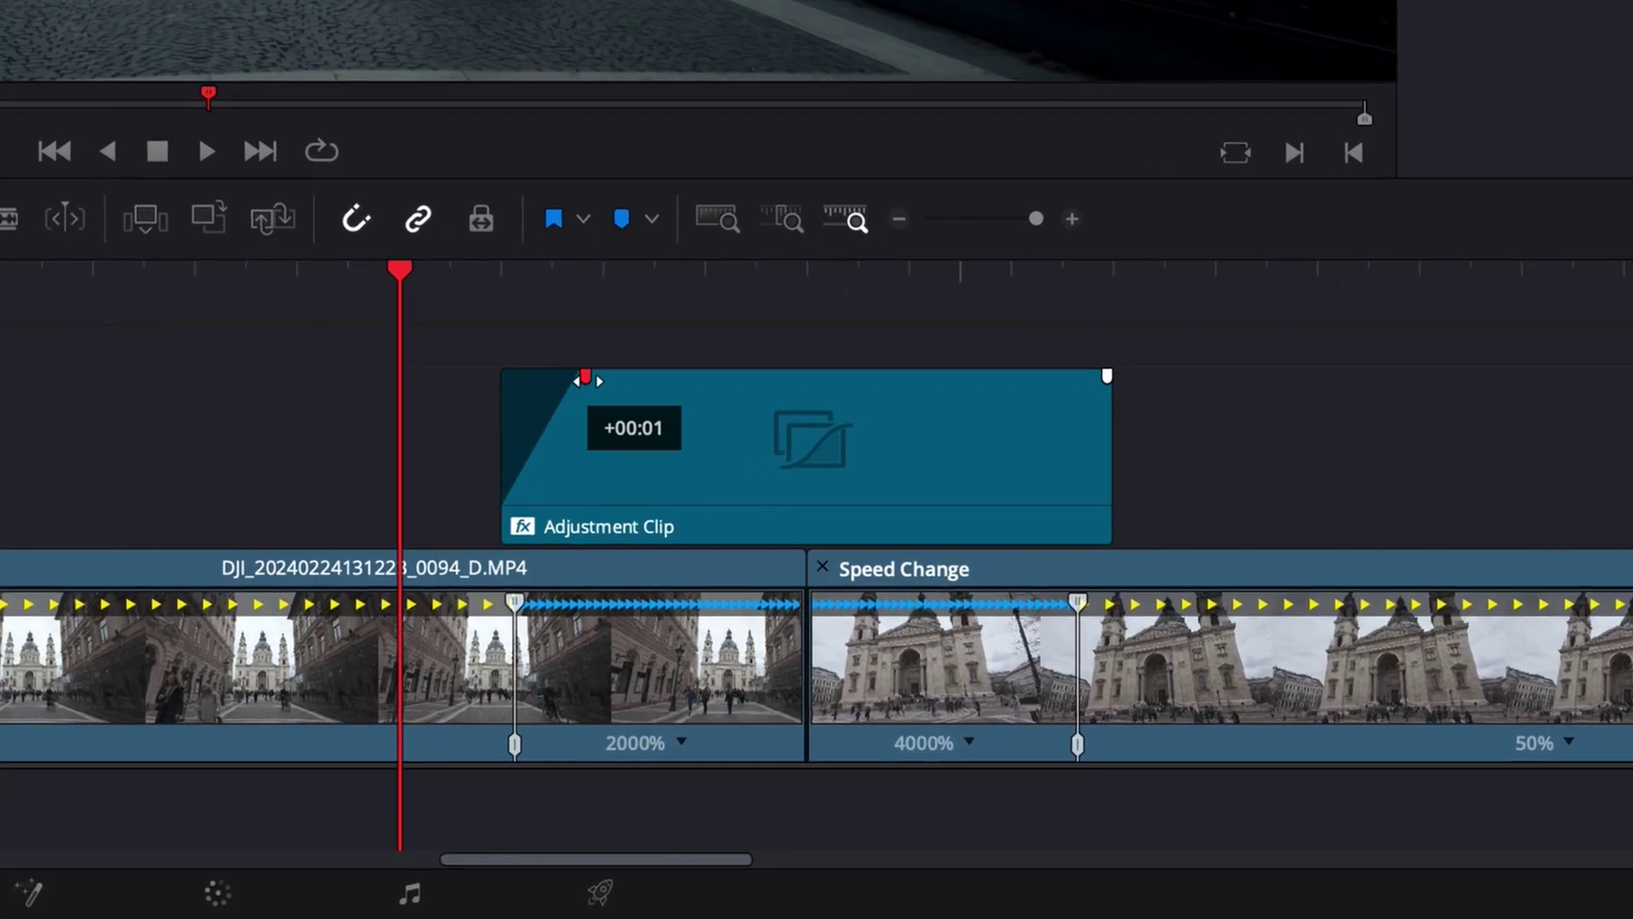
left_click_drag(587, 381, 605, 377)
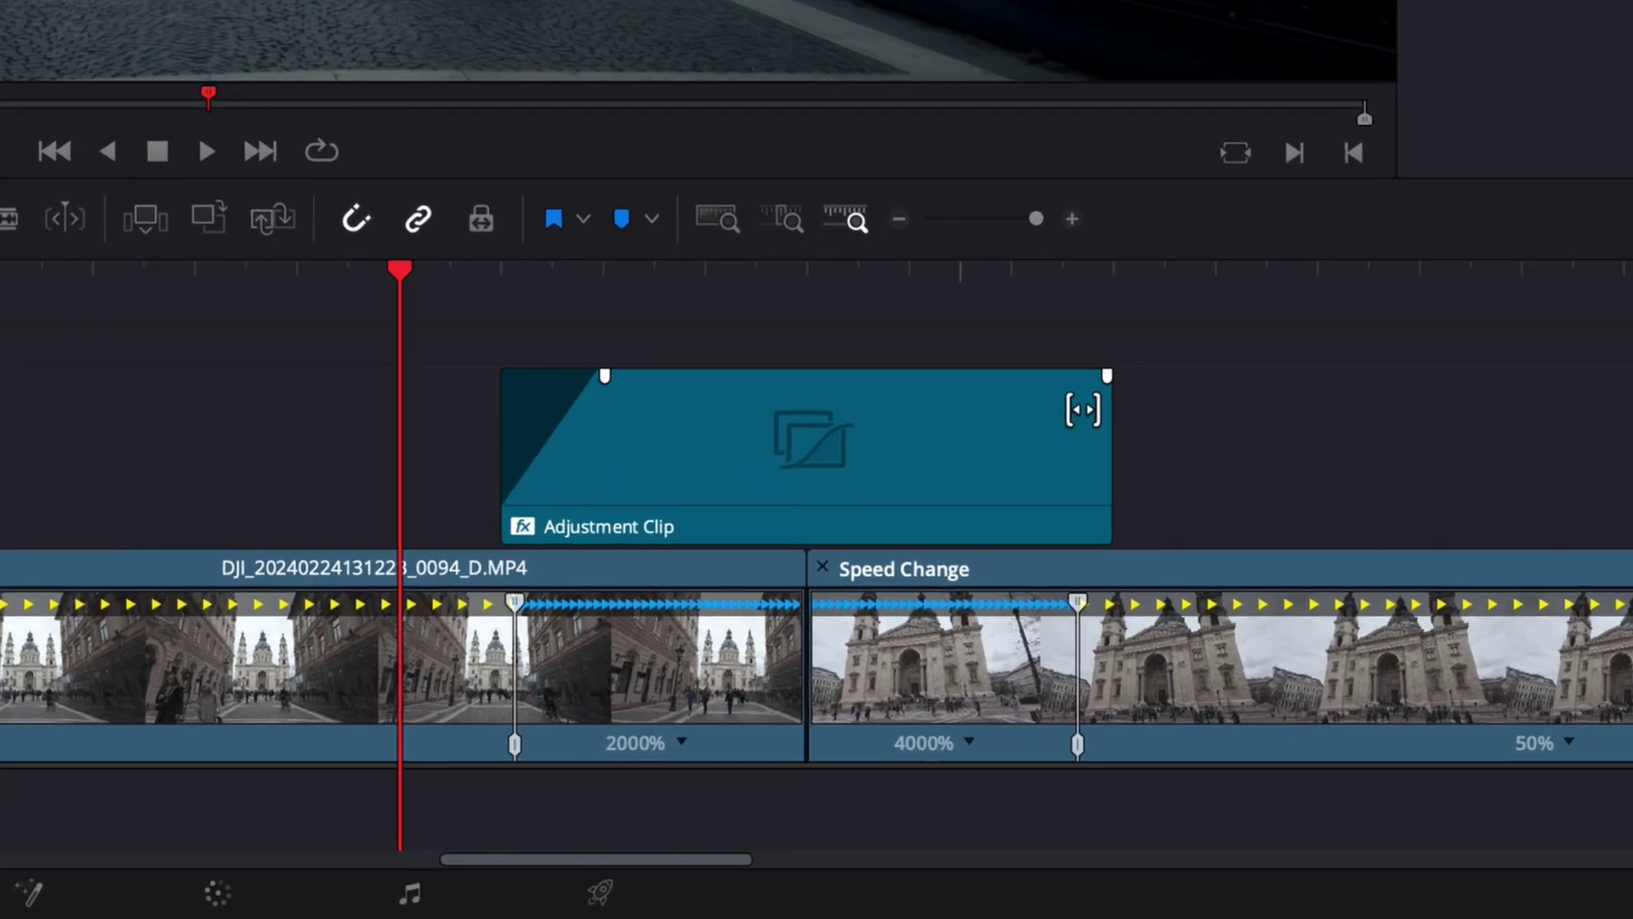
left_click_drag(1107, 381, 1001, 386)
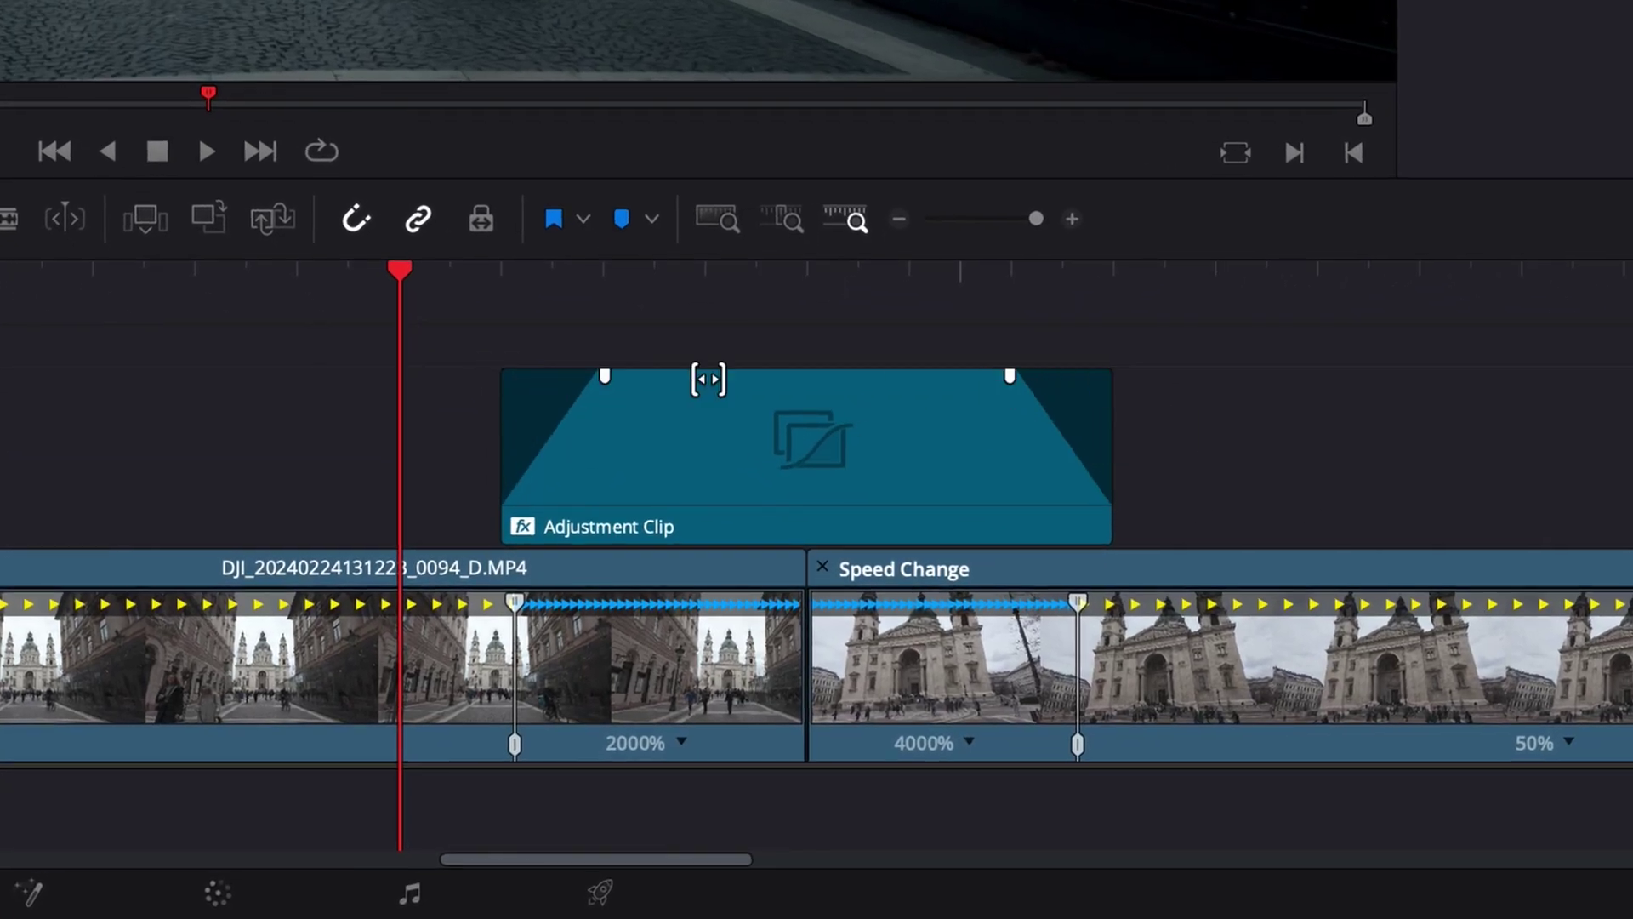